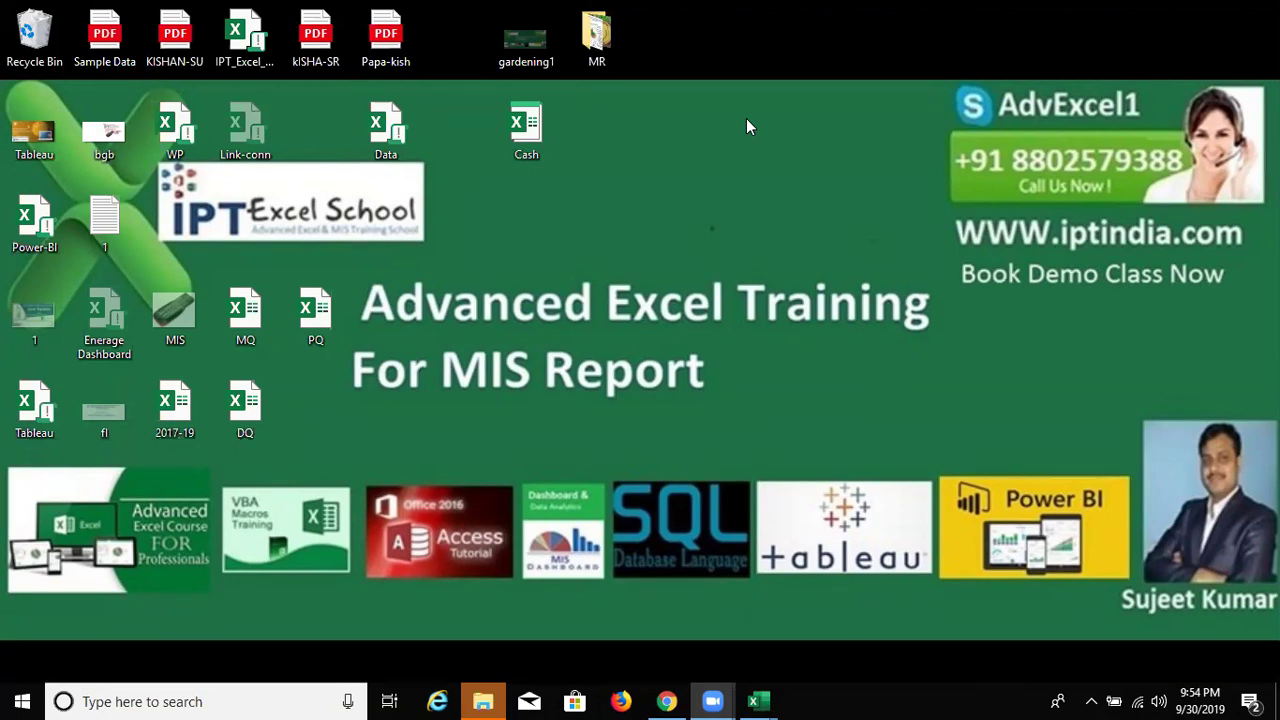
- Show taskbar thumbnails of the open Excel workbooks Book2, Data and Book3
mouse_move(773, 700)
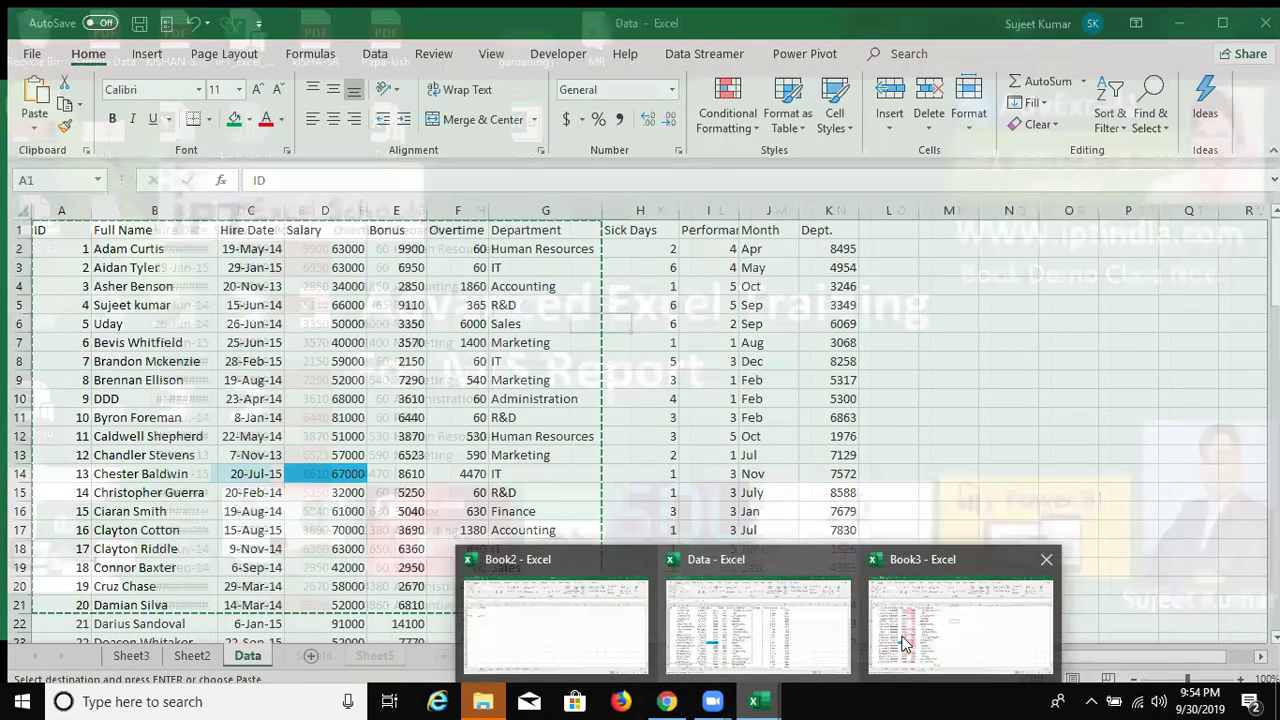
- In Book3, autofit column G so the department names fit
left_click(903, 643)
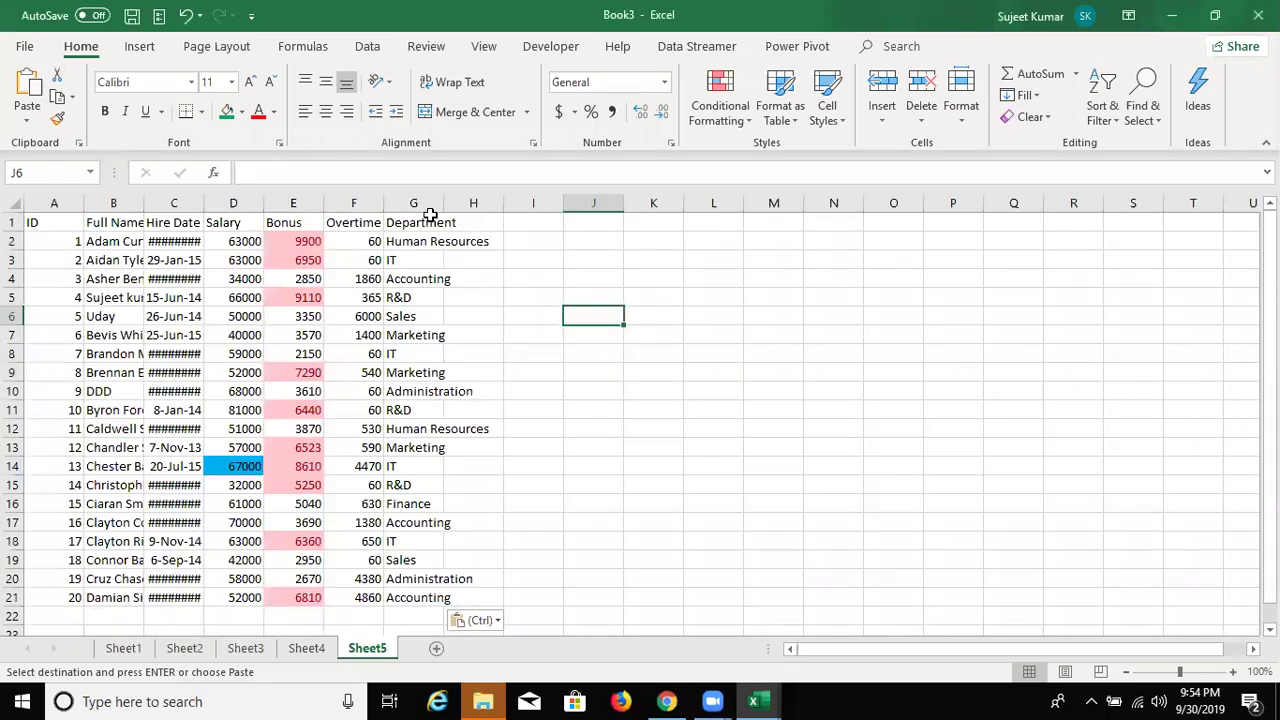
double_click(443, 203)
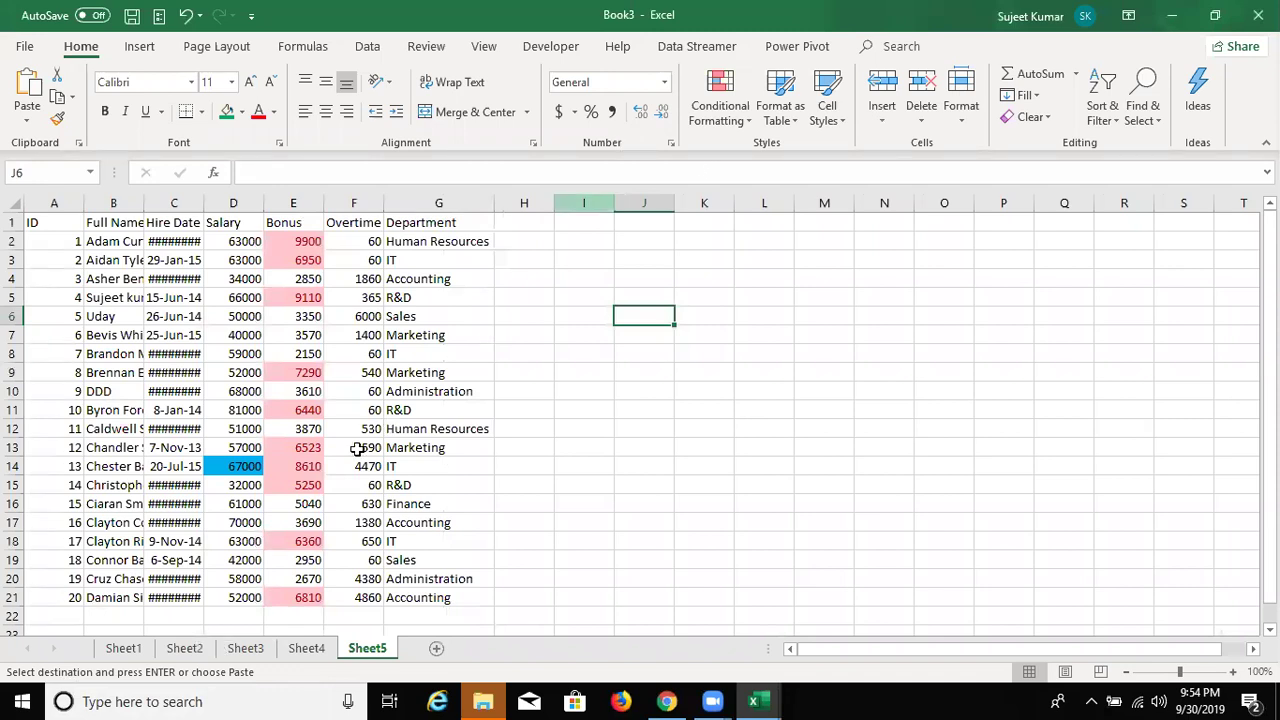
left_click(124, 650)
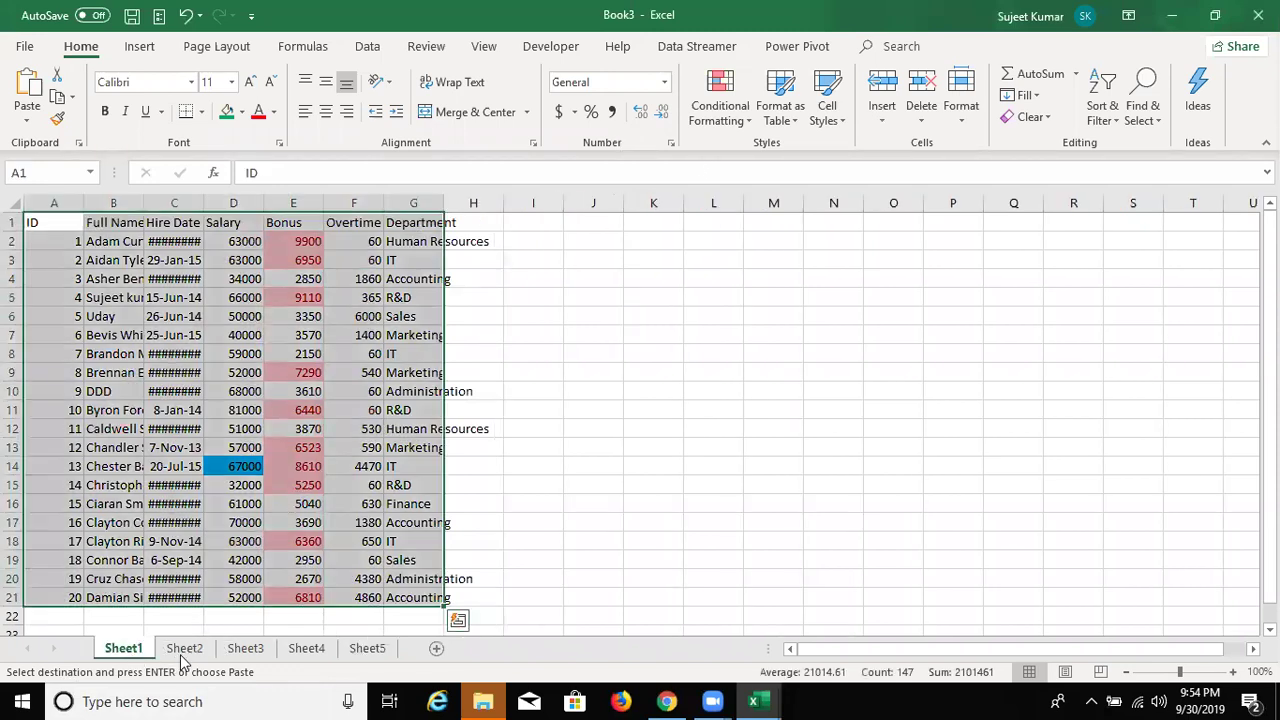
- Step through the sheets to Sheet5, add a new blank sheet and begin renaming it
left_click(248, 650)
left_click(300, 650)
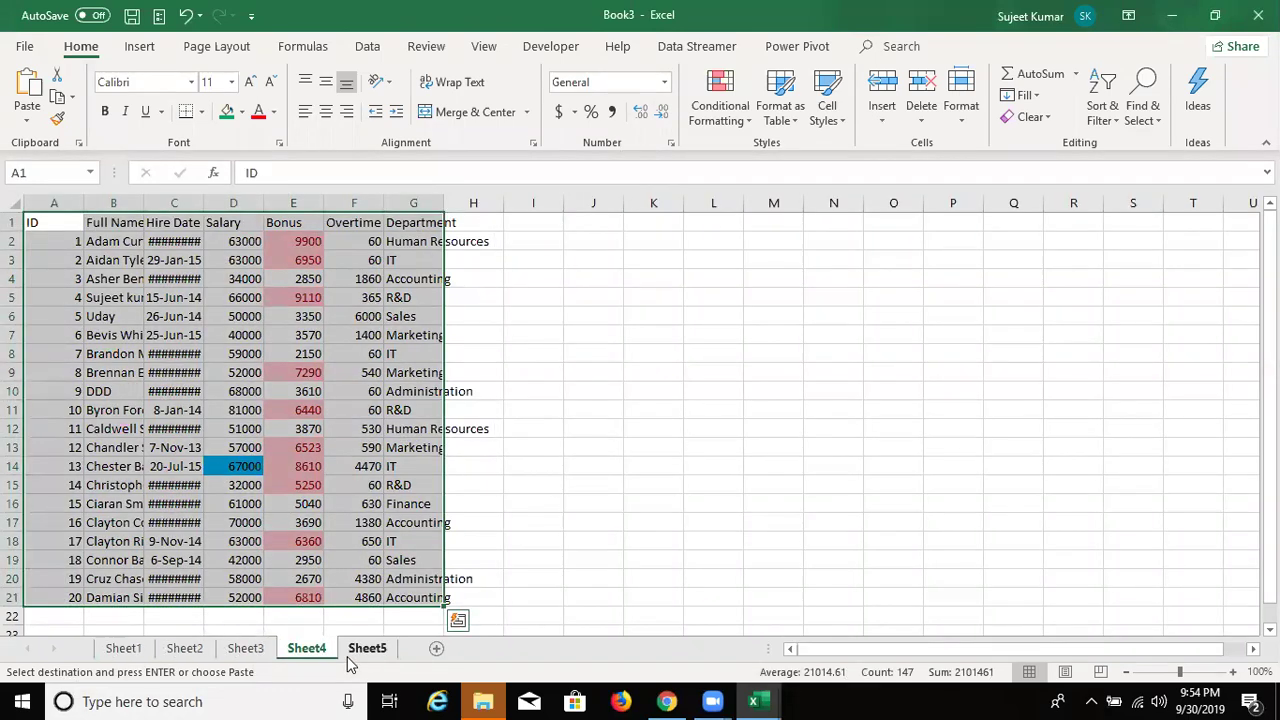
left_click(352, 650)
left_click(437, 649)
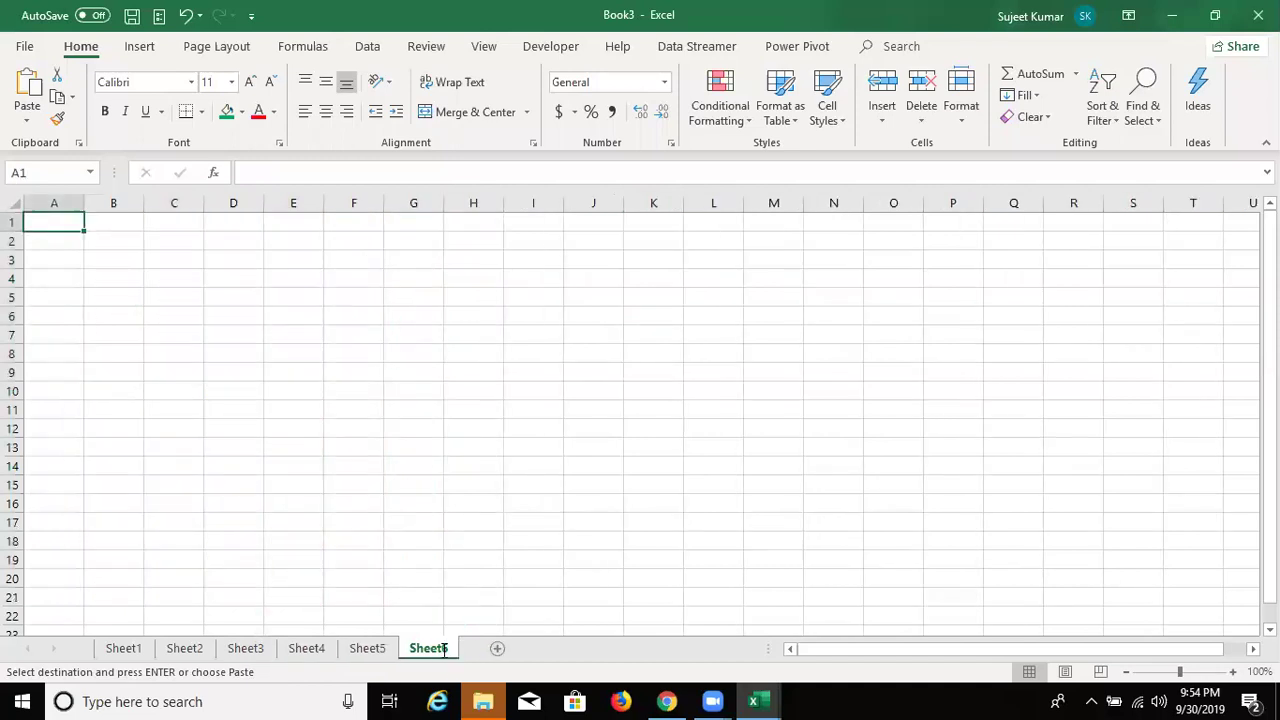
double_click(430, 649)
- Name the new sheet Data and paste Sheet1's table A1:G21 into it at A1
type("Data")
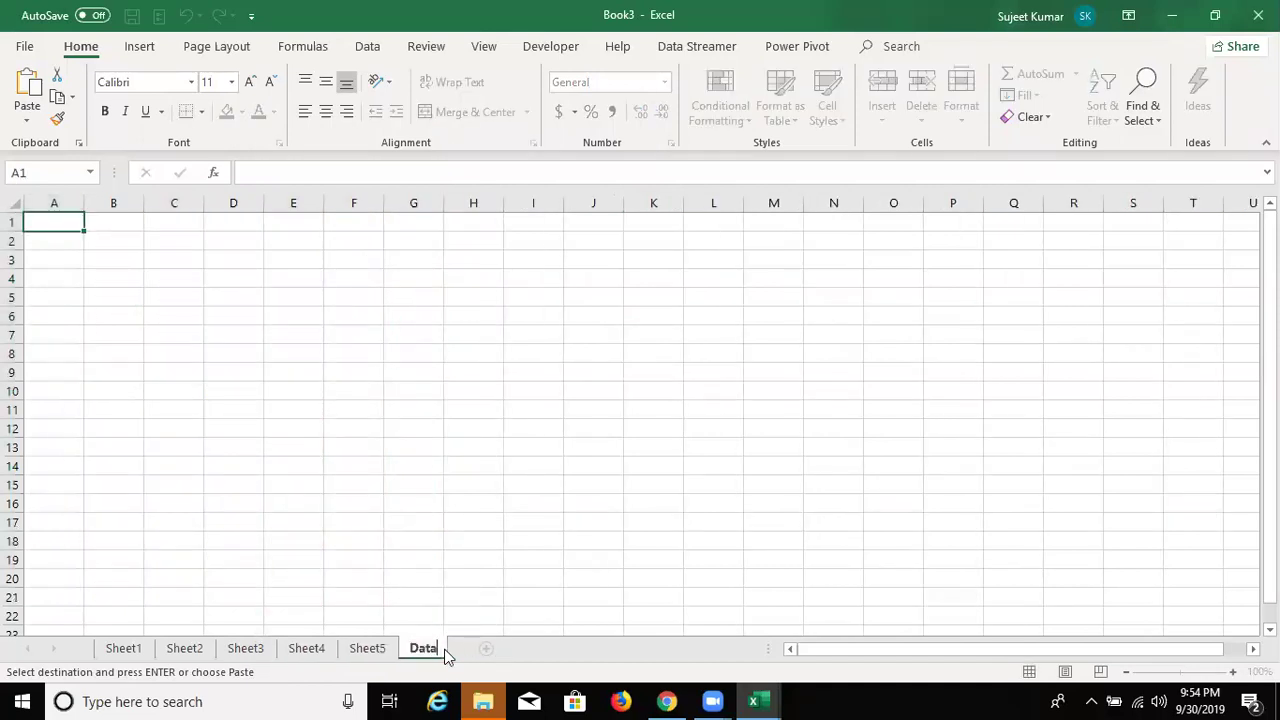
left_click(271, 556)
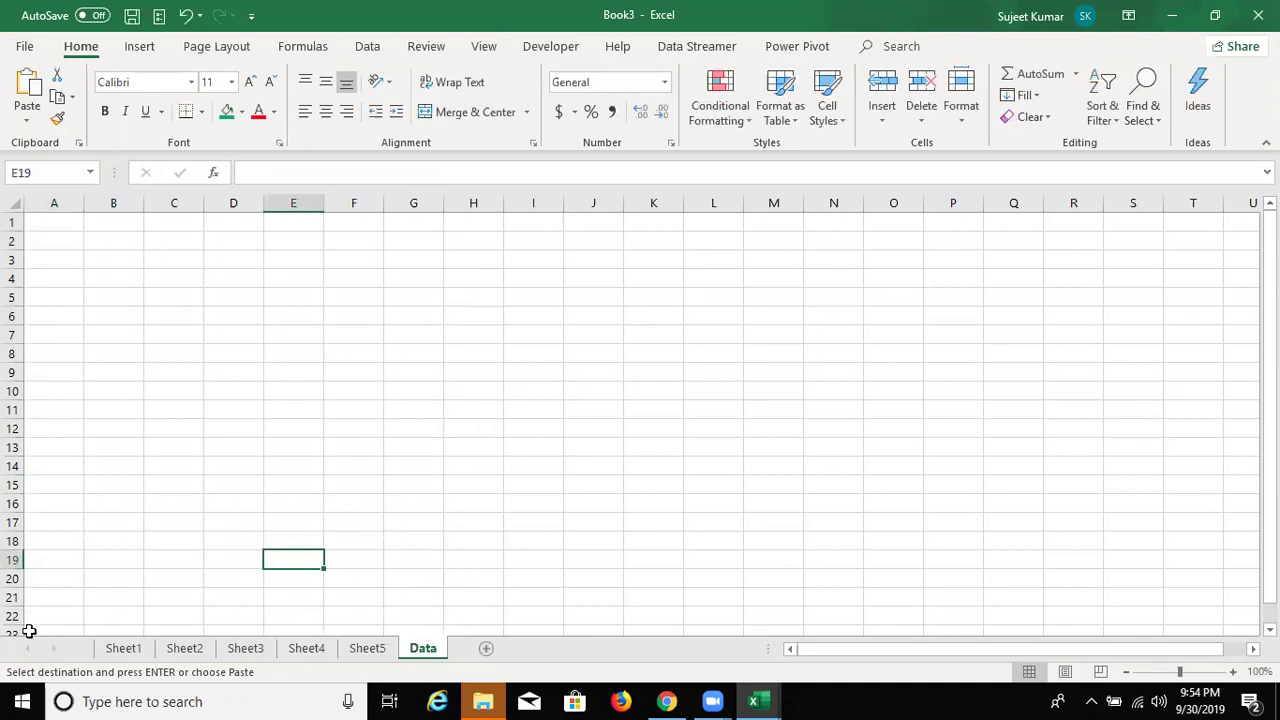
left_click(120, 649)
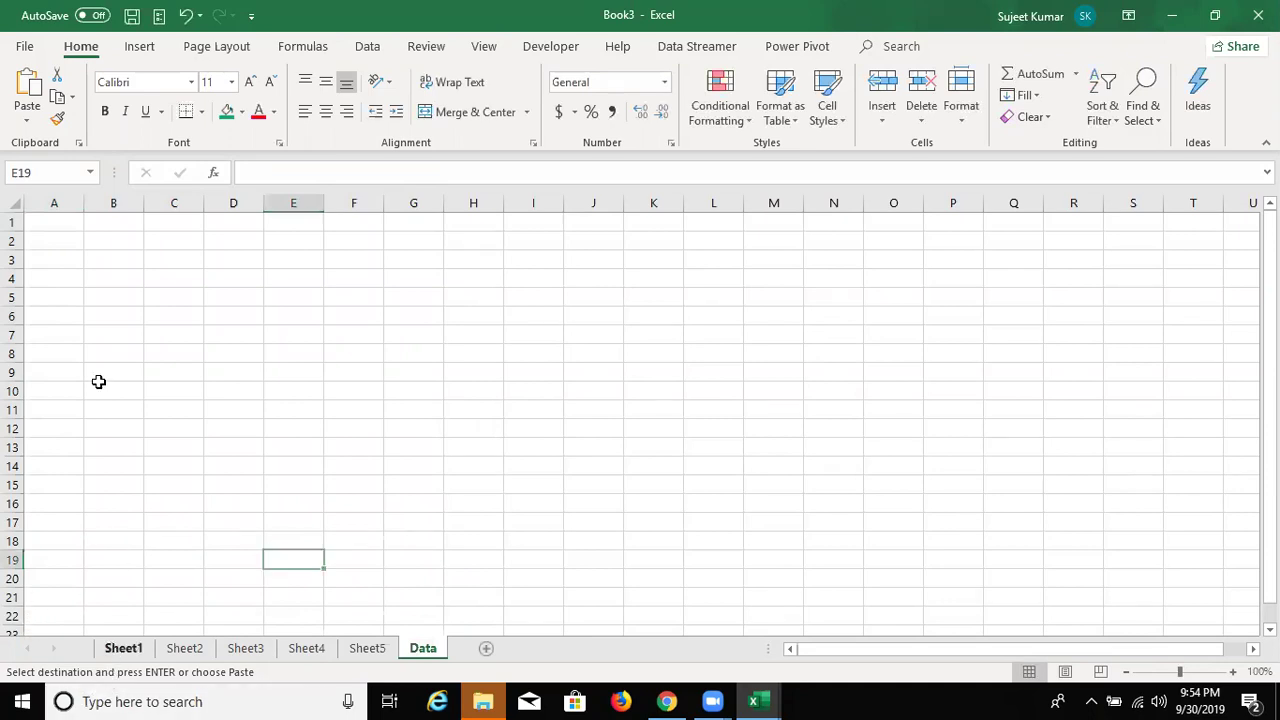
key("ctrl+shift+Right")
key("ctrl+shift+Down")
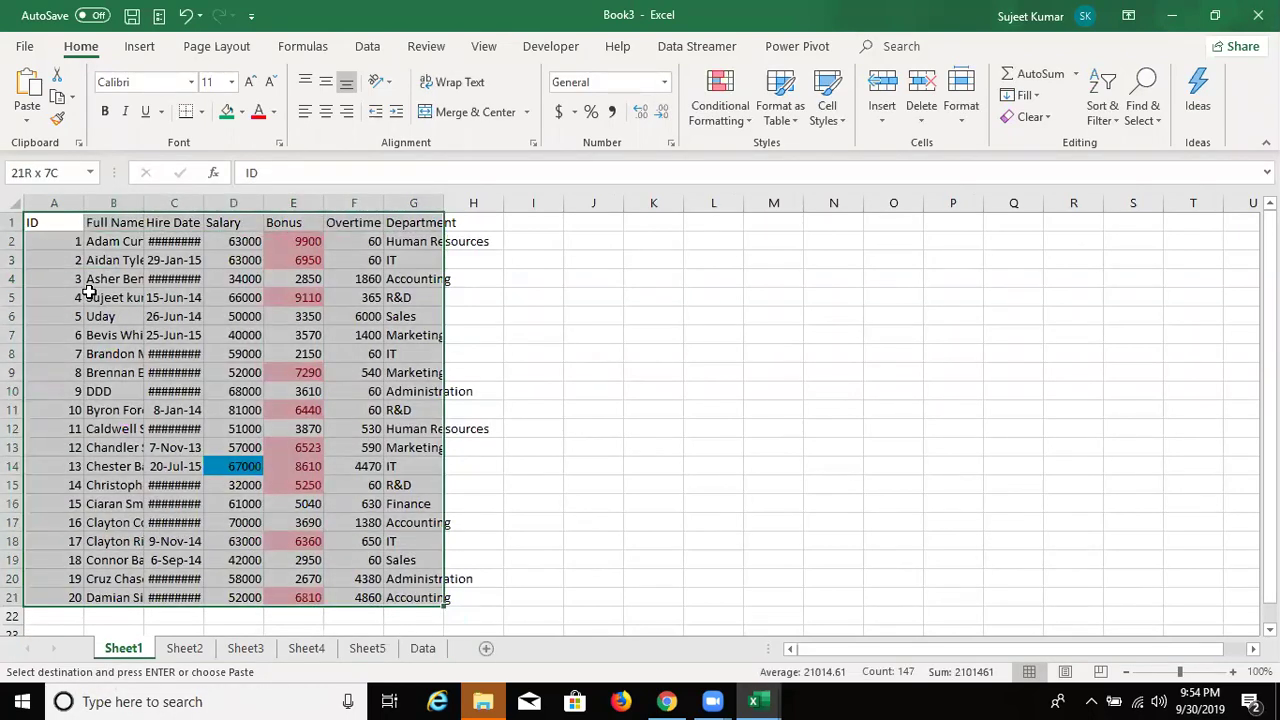
left_click(422, 648)
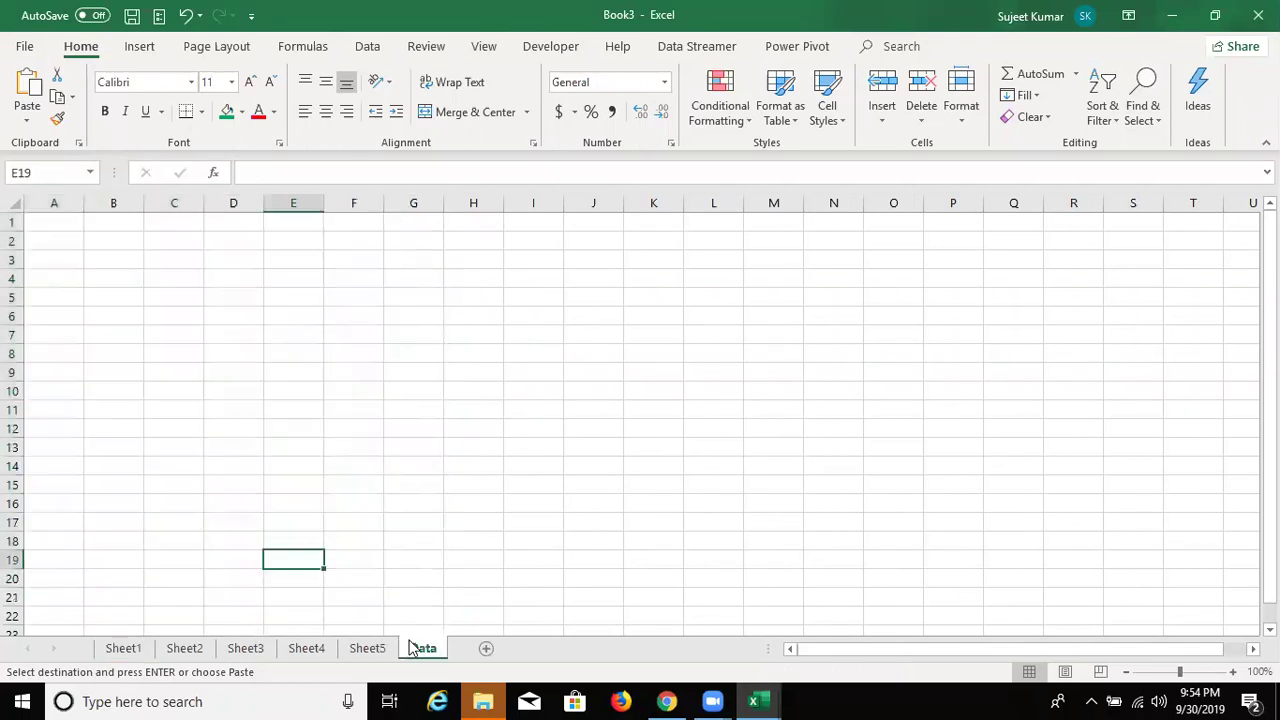
left_click(68, 222)
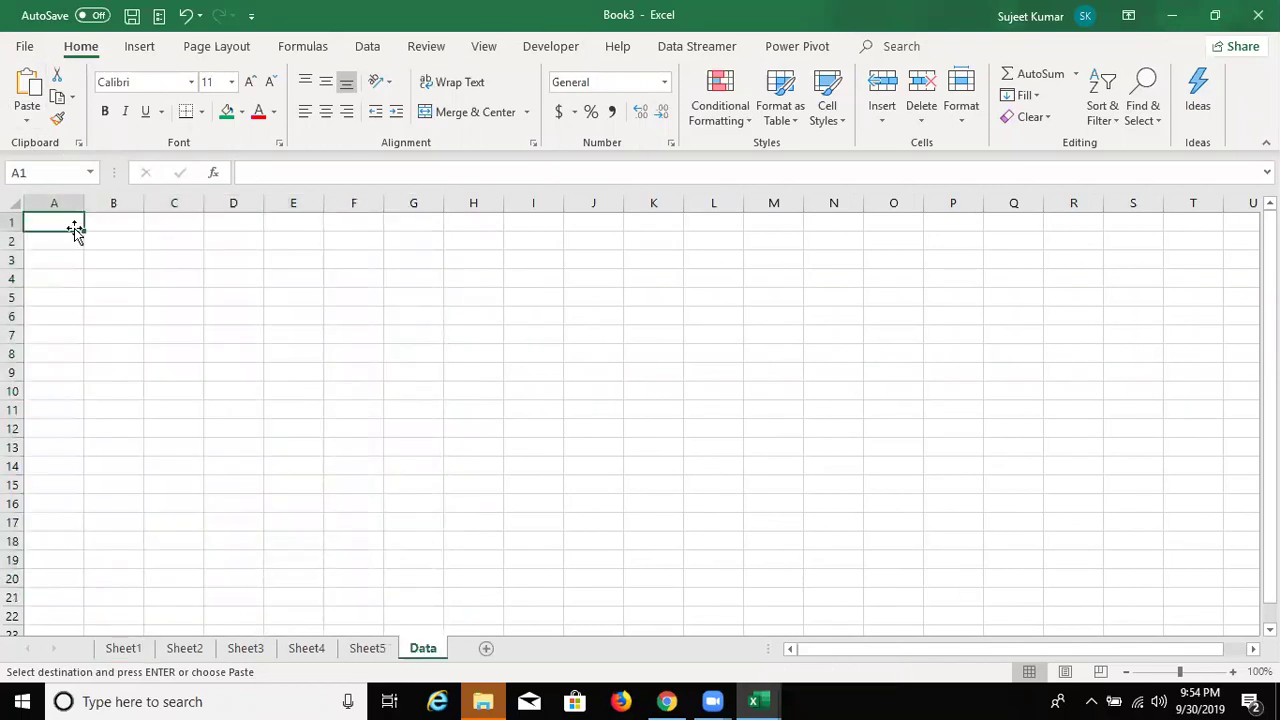
key("ctrl+v")
- Copy Sheet2's table and paste it on Data at A22, below the first table
left_click(184, 648)
left_click(140, 226)
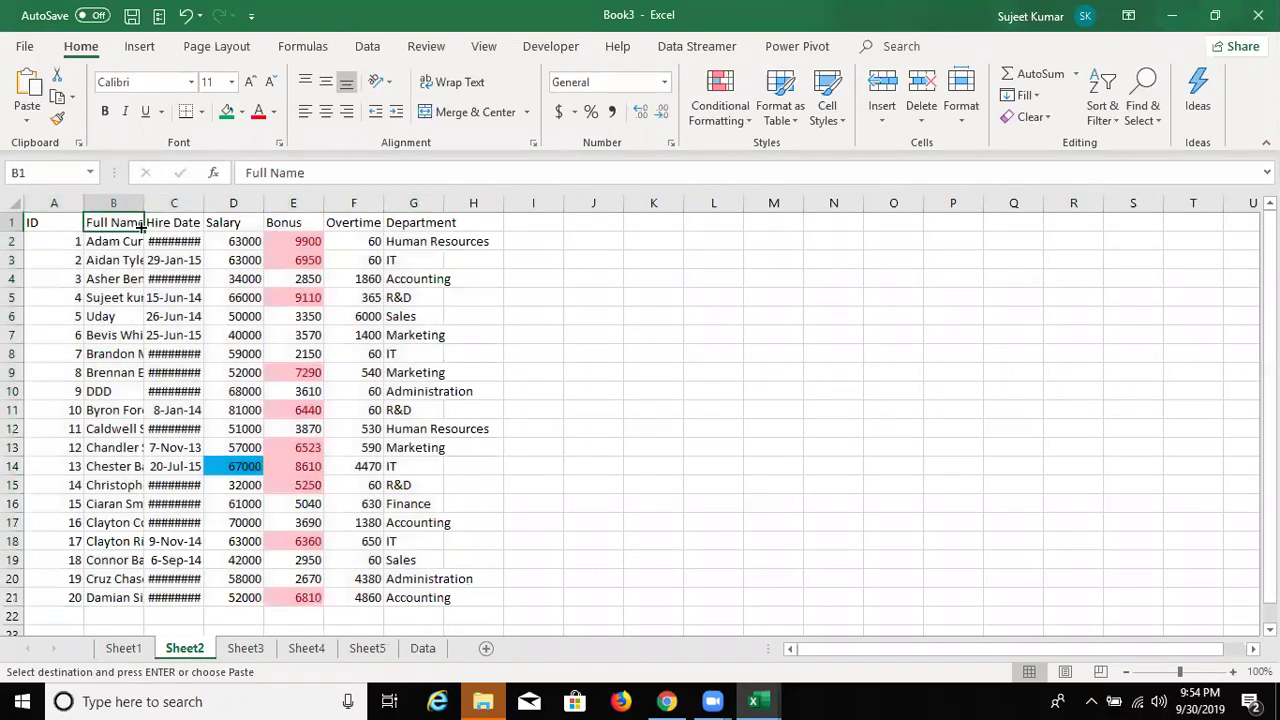
key("Left")
key("ctrl+v")
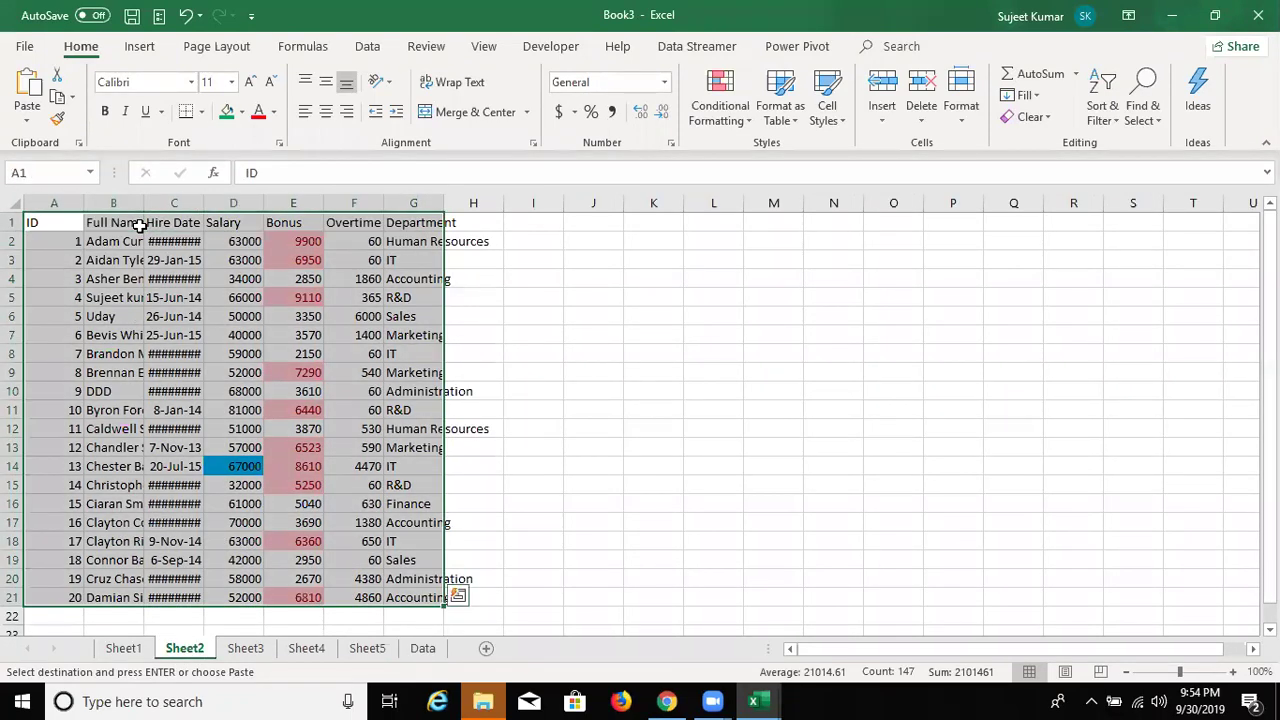
left_click(418, 650)
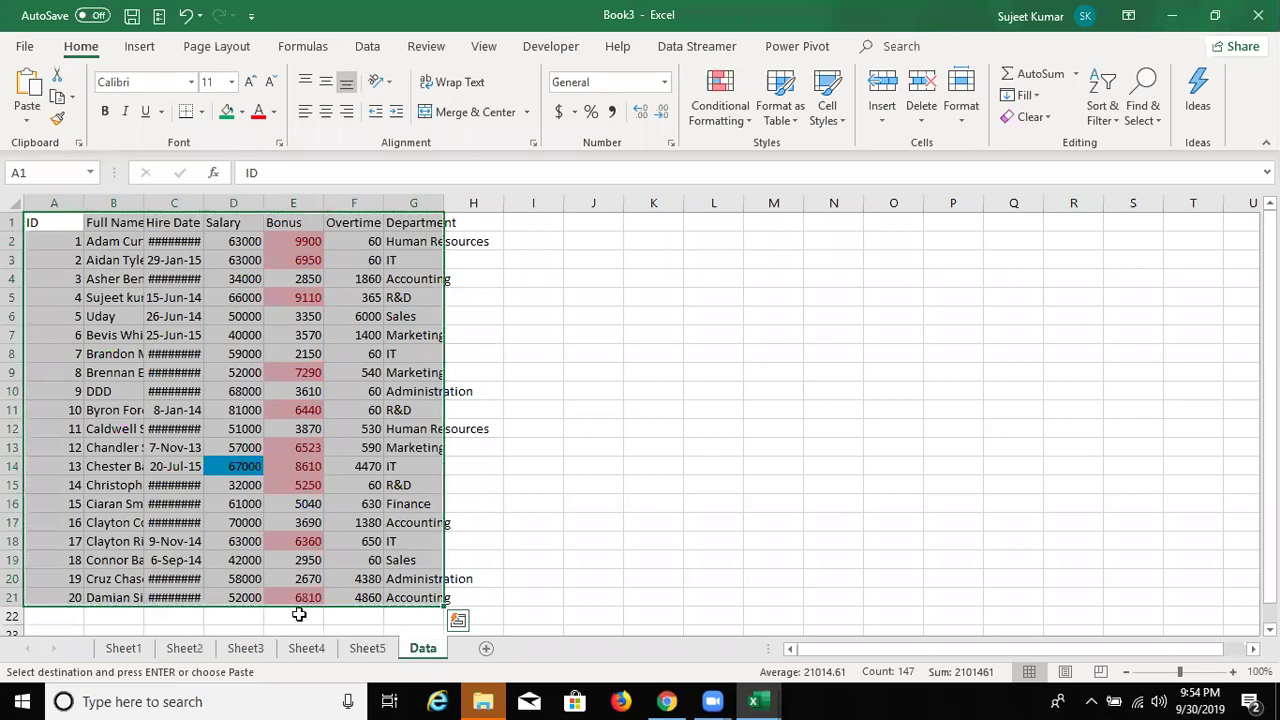
left_click(64, 615)
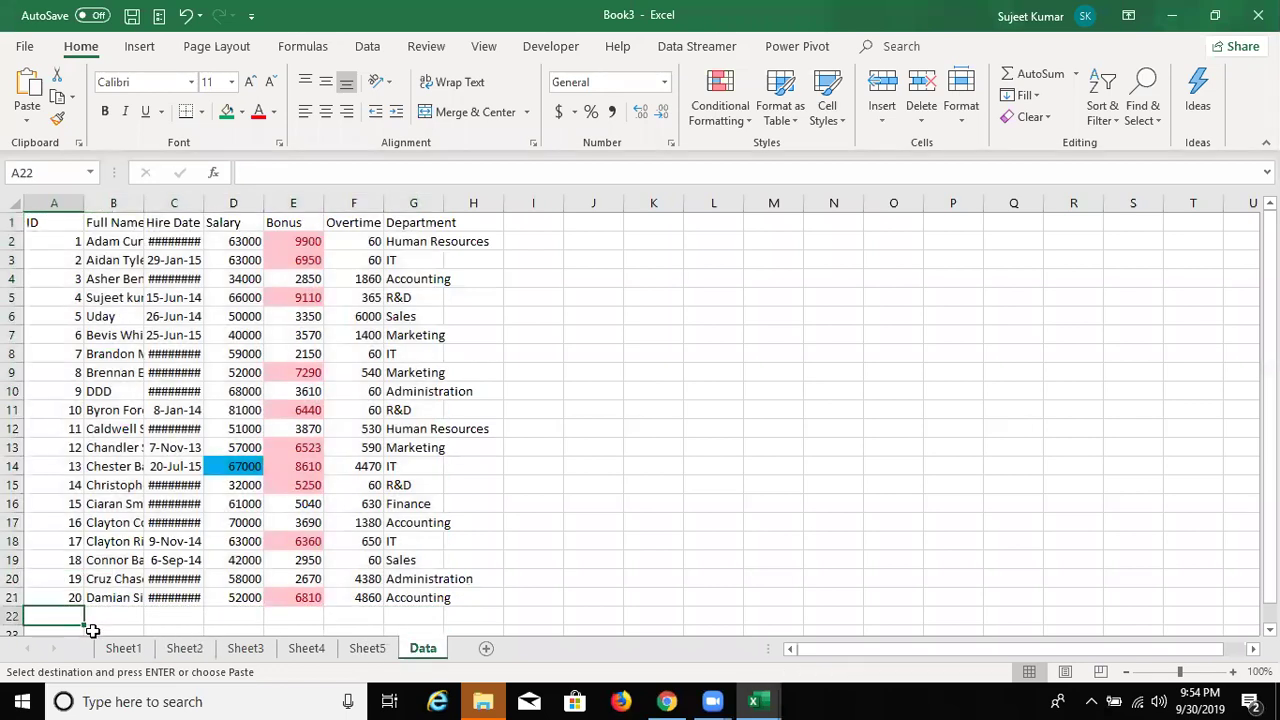
key("ctrl+v")
scroll(134, 614, "down", 6)
scroll(150, 640, "down", 4)
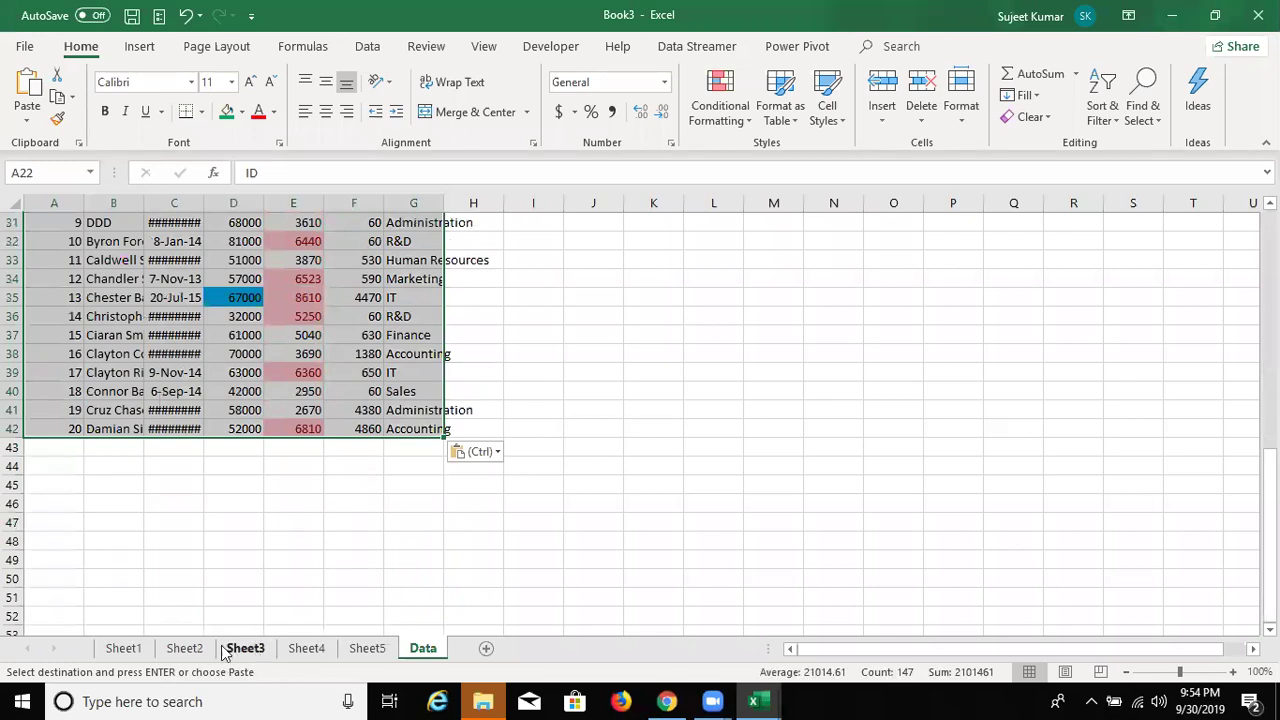
scroll(400, 586, "up", 2)
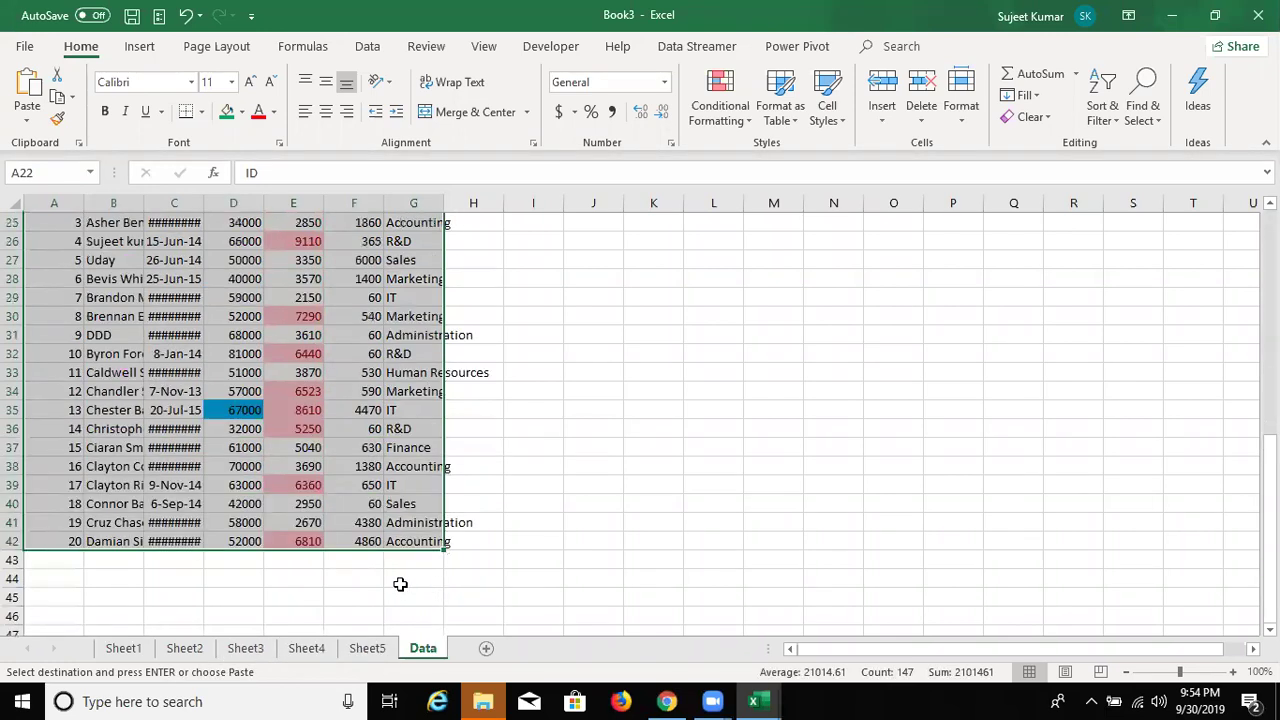
scroll(400, 584, "up", 8)
- Select the whole stacked block on Data, delete it, and select the entire sheet
key("ctrl+Home")
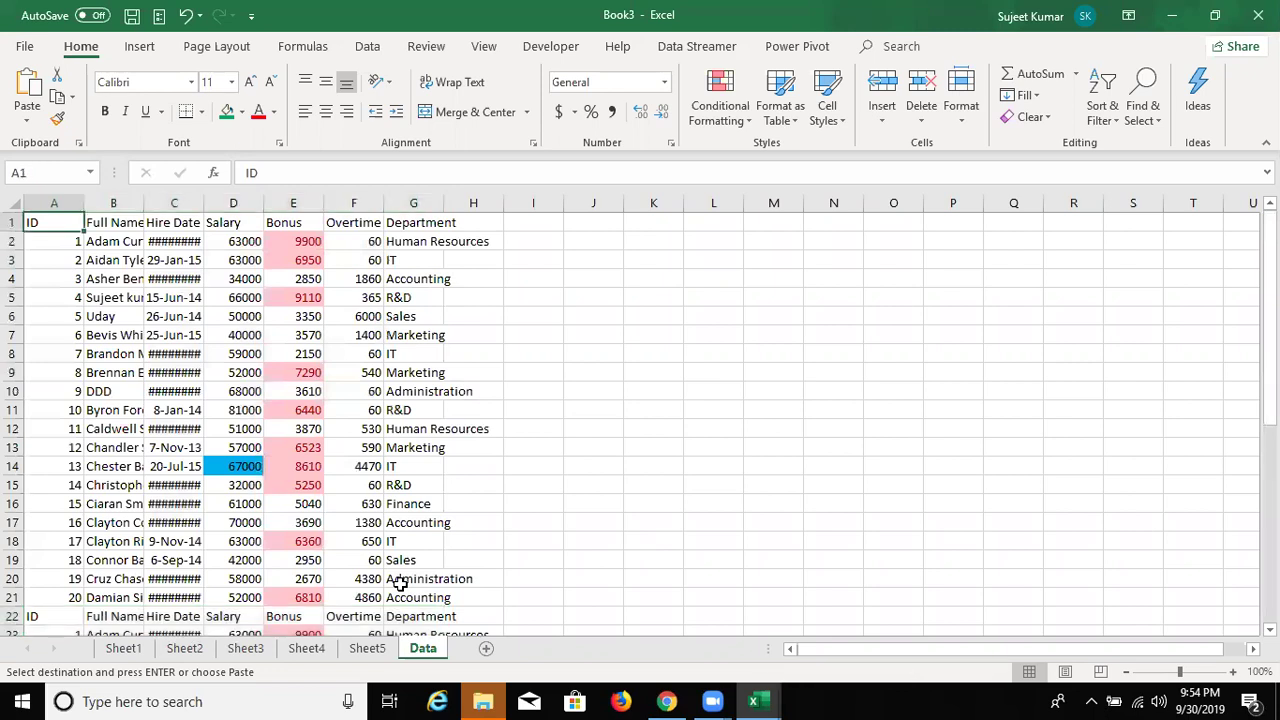
key("ctrl+shift+Right")
key("ctrl+shift+Down")
key("Delete")
key("ctrl+Home")
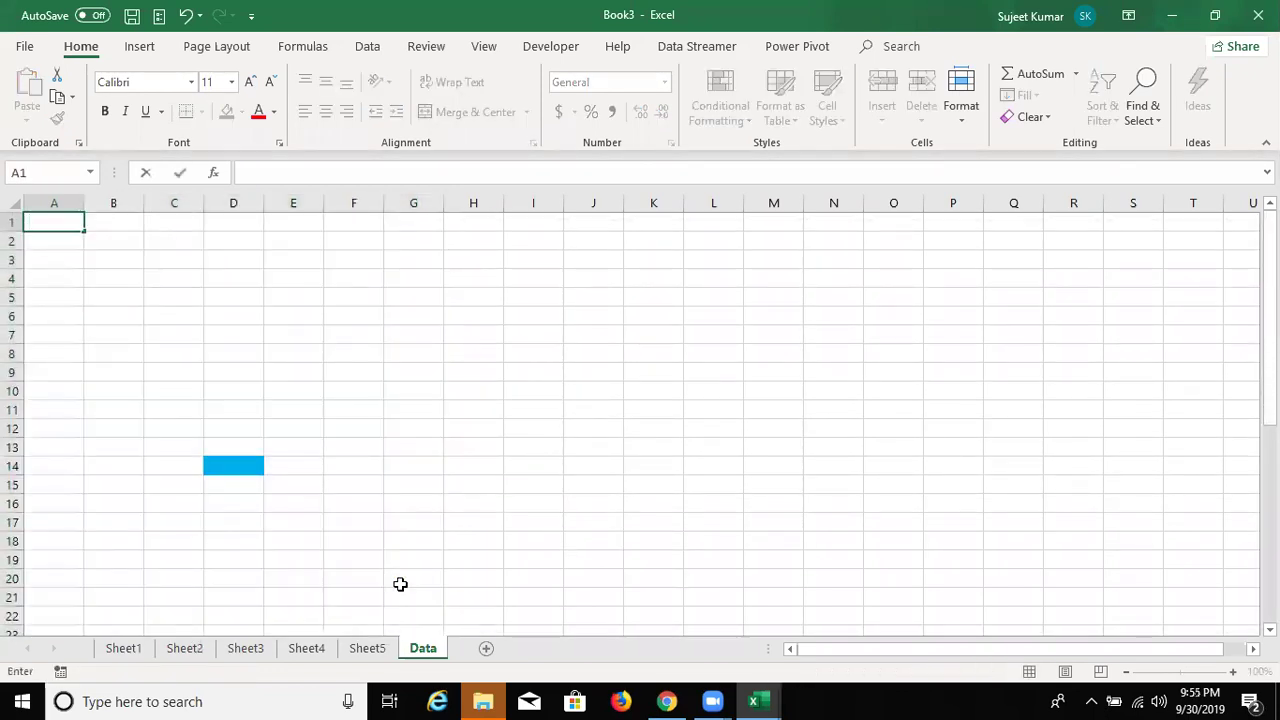
key("ctrl+a")
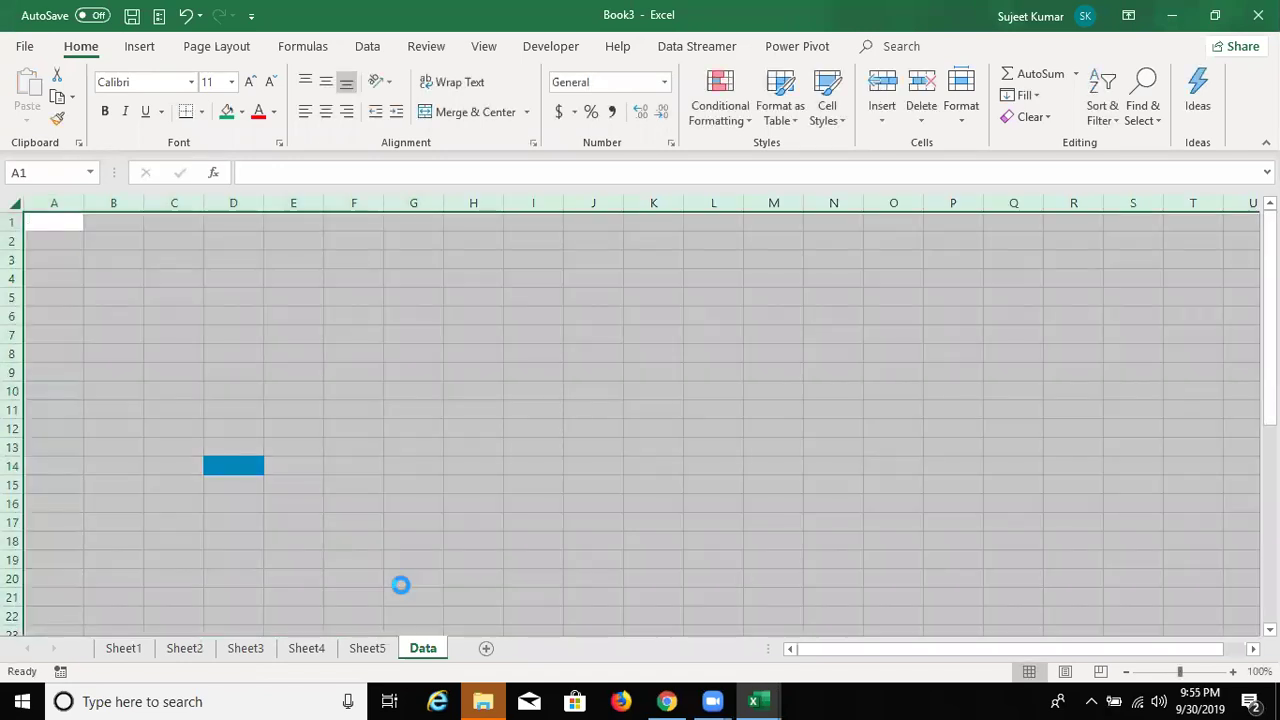
- Leave the Data sheet fully blank with A1 selected and show the Developer tab
left_click(57, 224)
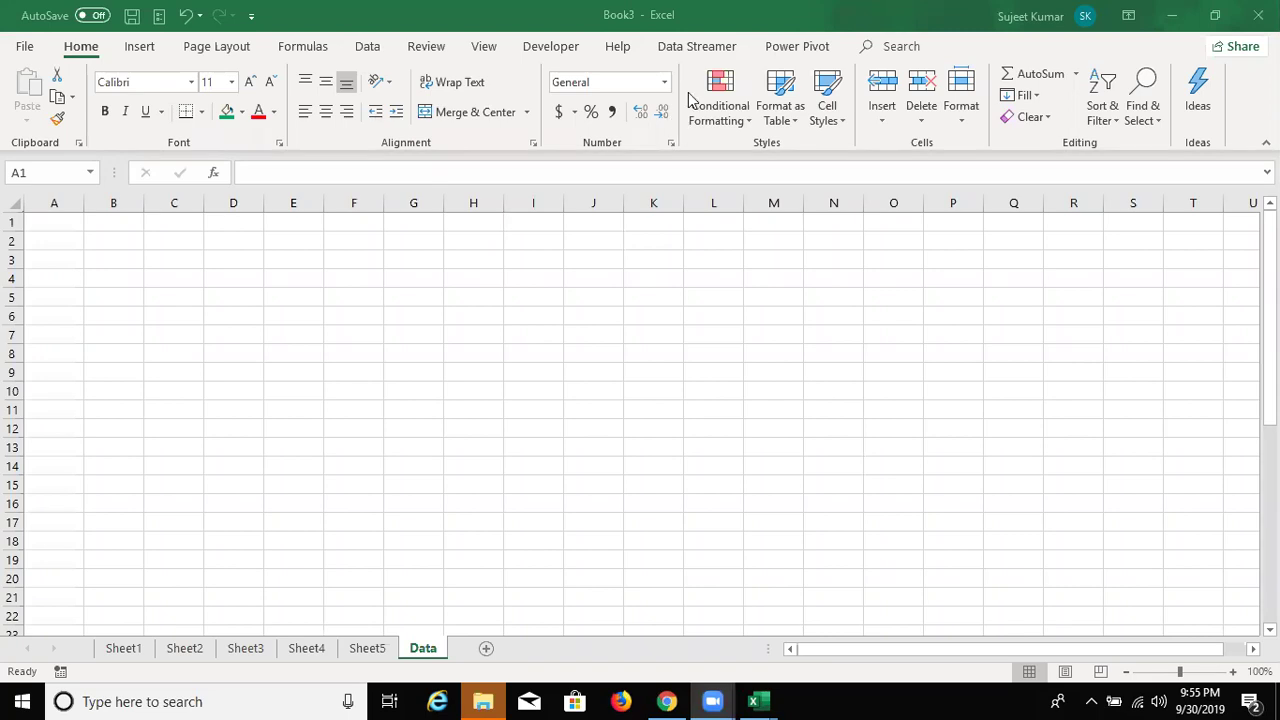
left_click(540, 52)
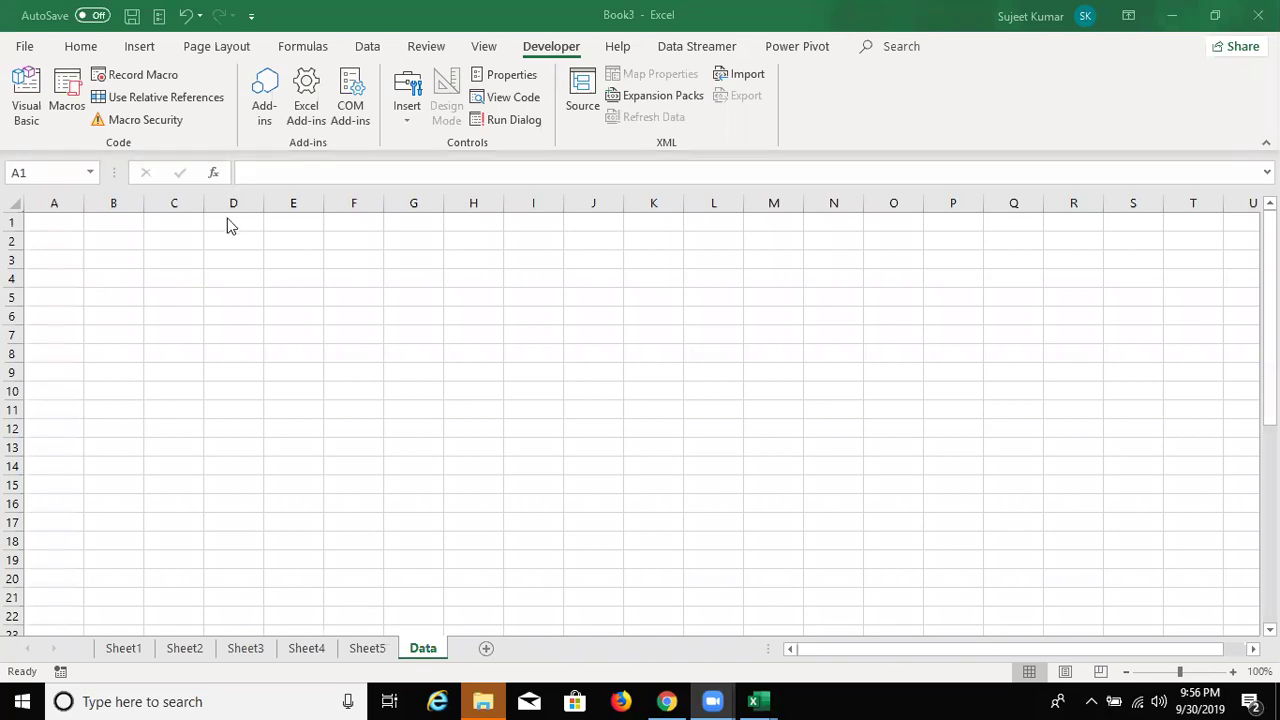
- Confirm the Data sheet is empty, then open the VBA editor and delete the old frtxt macro code
left_click(74, 220)
key("ctrl+Down")
key("ctrl+Up")
left_click(30, 105)
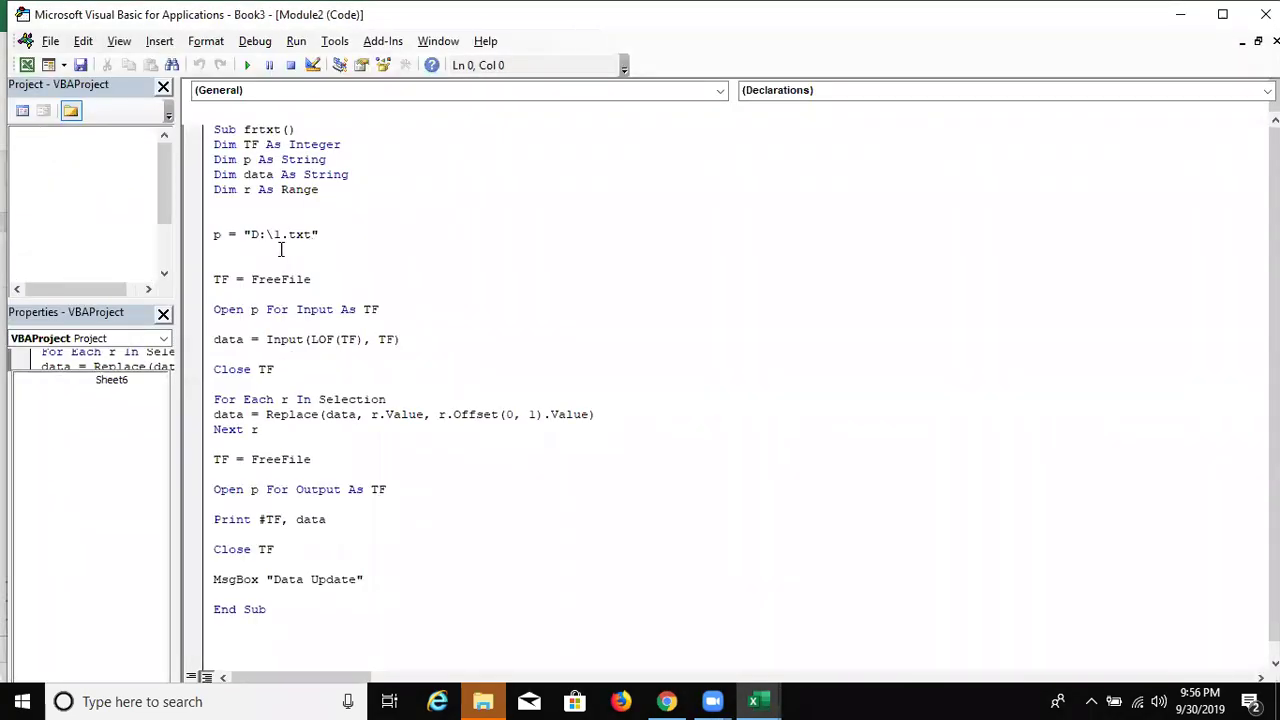
left_click(279, 249)
key("ctrl+a")
key("Delete")
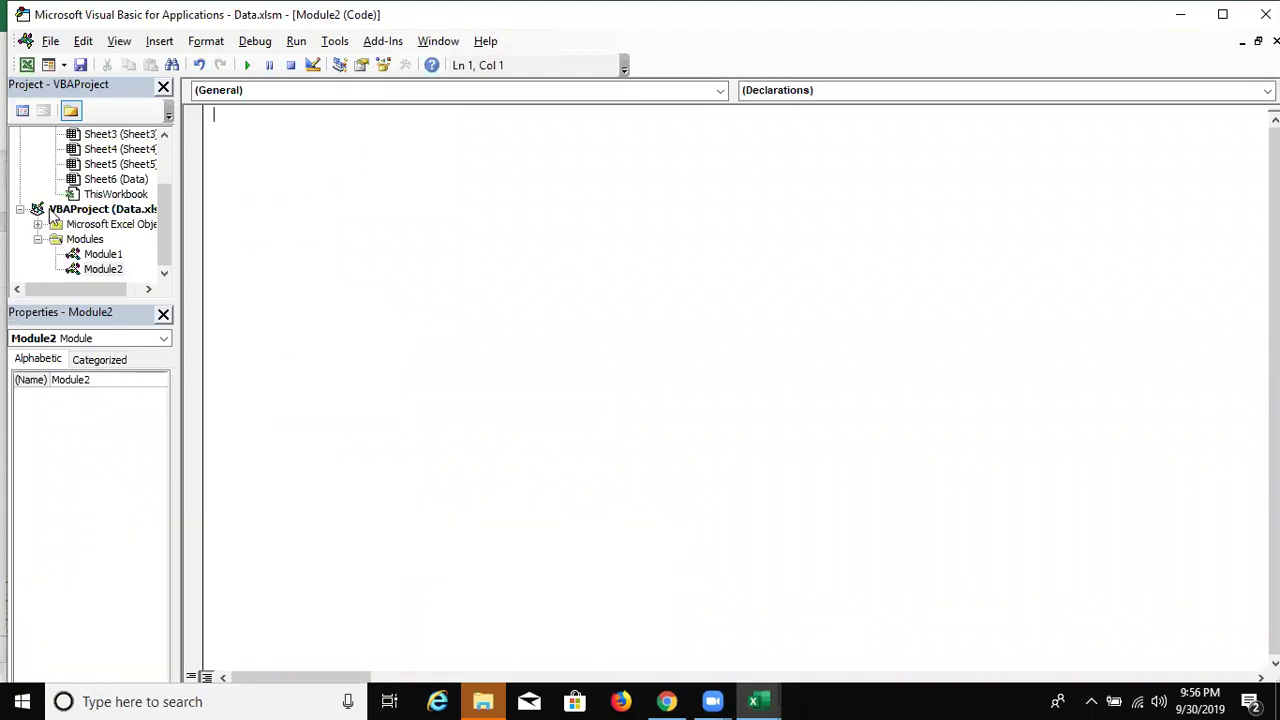
- Select Sheet1 in the Book3 project and open the Insert menu
left_click(22, 209)
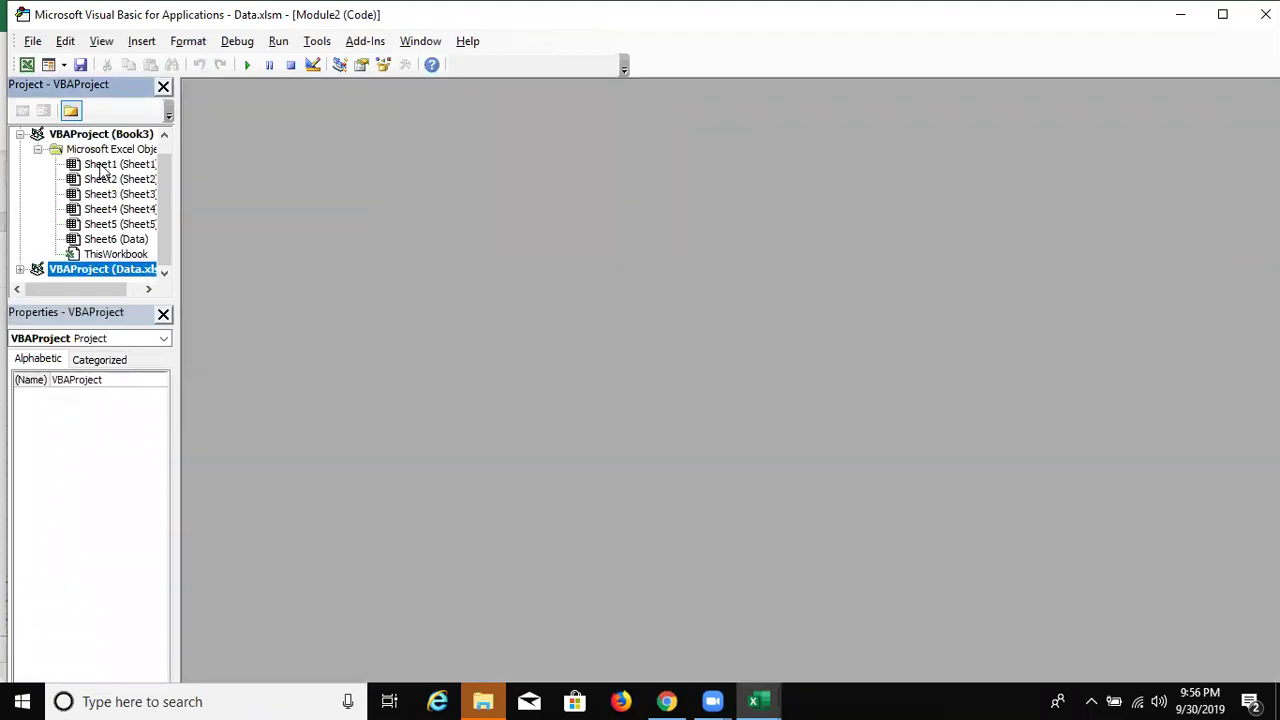
left_click(108, 166)
left_click(141, 41)
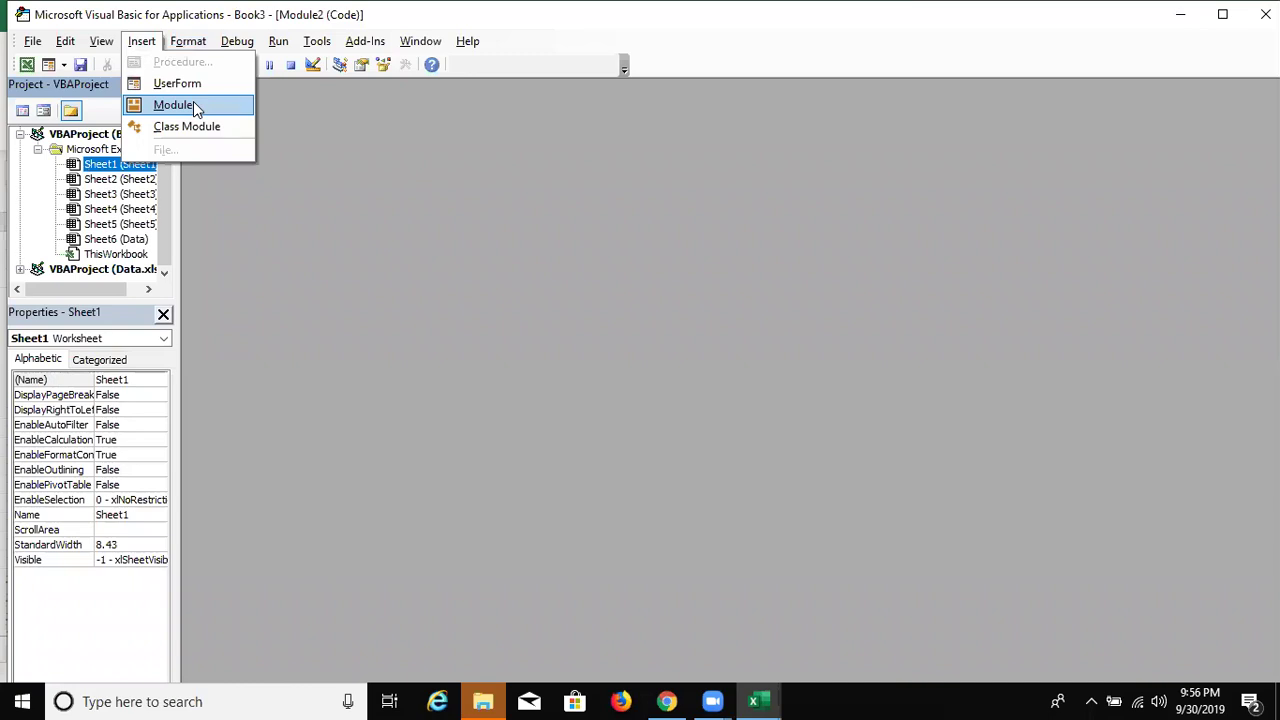
- Insert Module1 and start macro Sub rr() with a Sheets(1).Select line
left_click(193, 104)
type("sub rr")
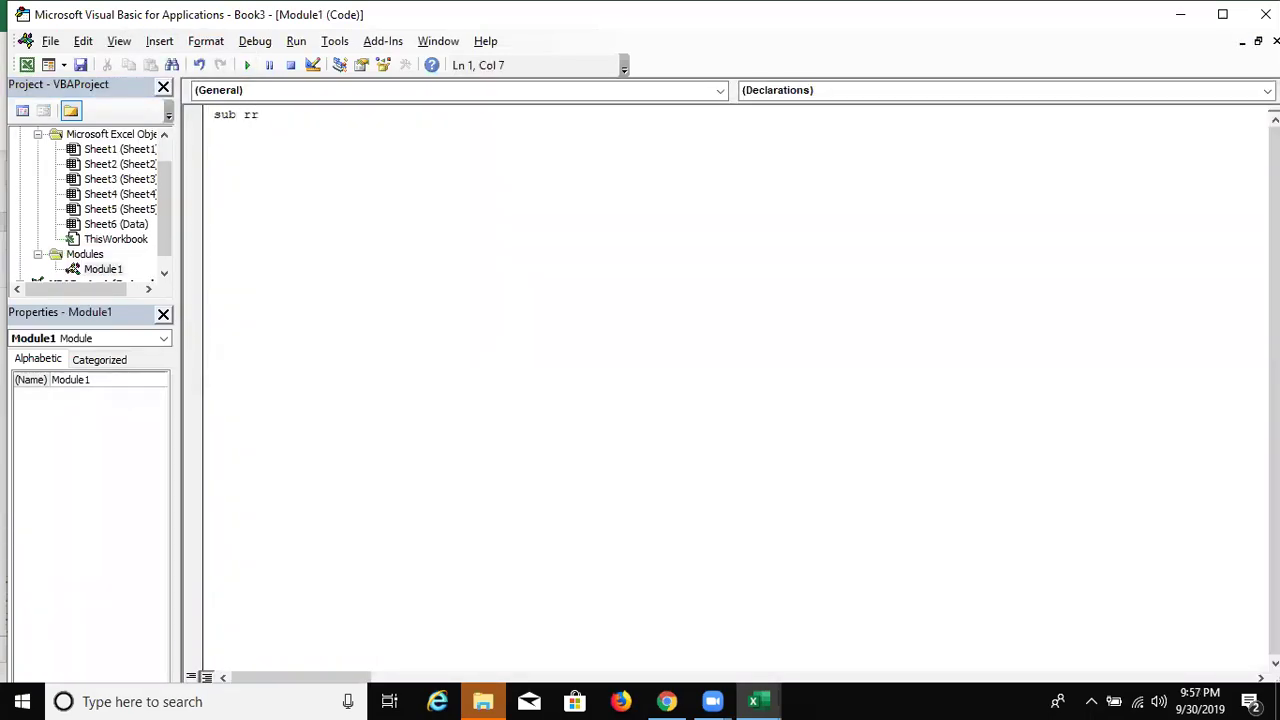
type("()")
key("Return")
key("Return")
key("Return")
key("Return")
key("Return")
key("Up")
key("Up")
key("Return")
key("Up")
type("sheets(i")
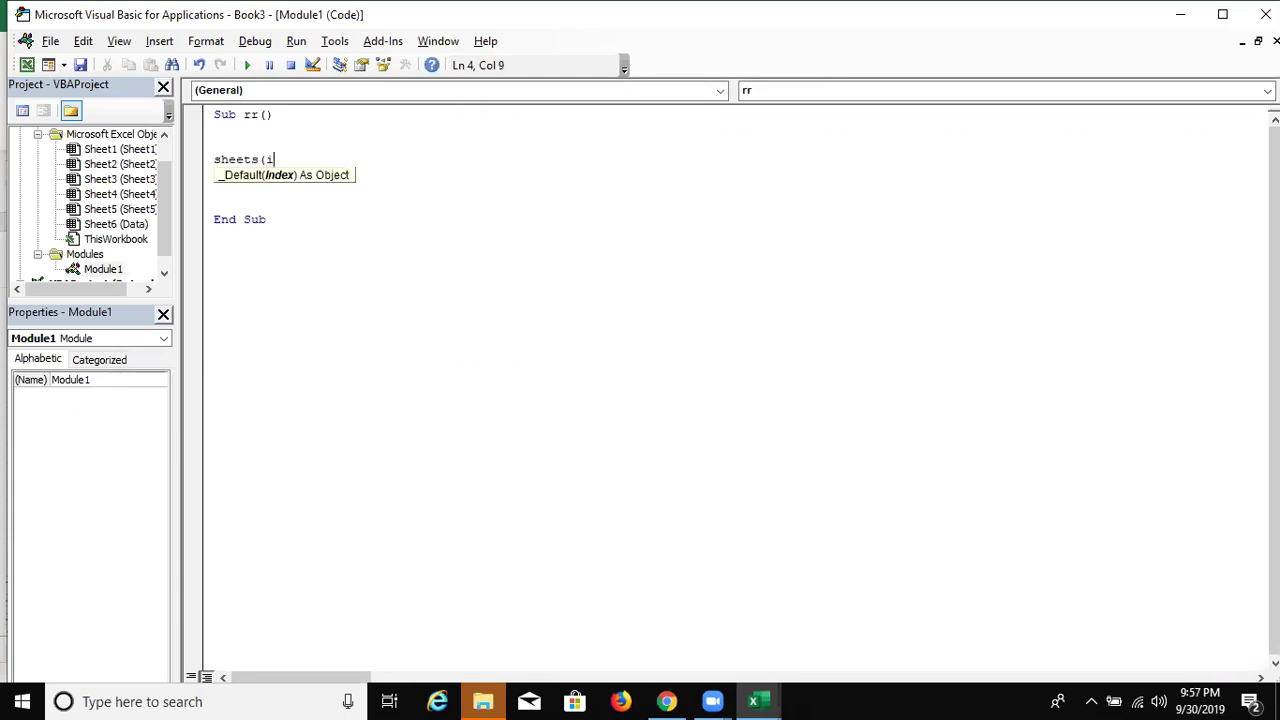
key("BackSpace")
type("1")
type(")")
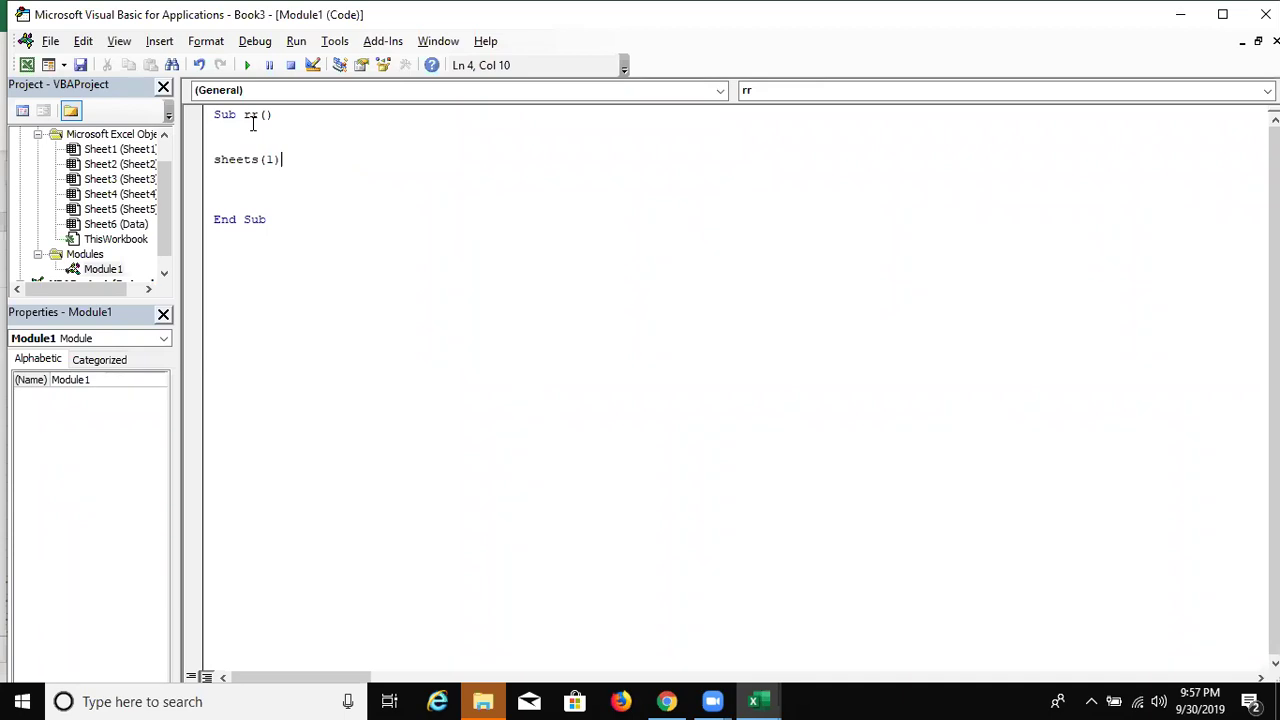
type("s(1).Select")
key("Return")
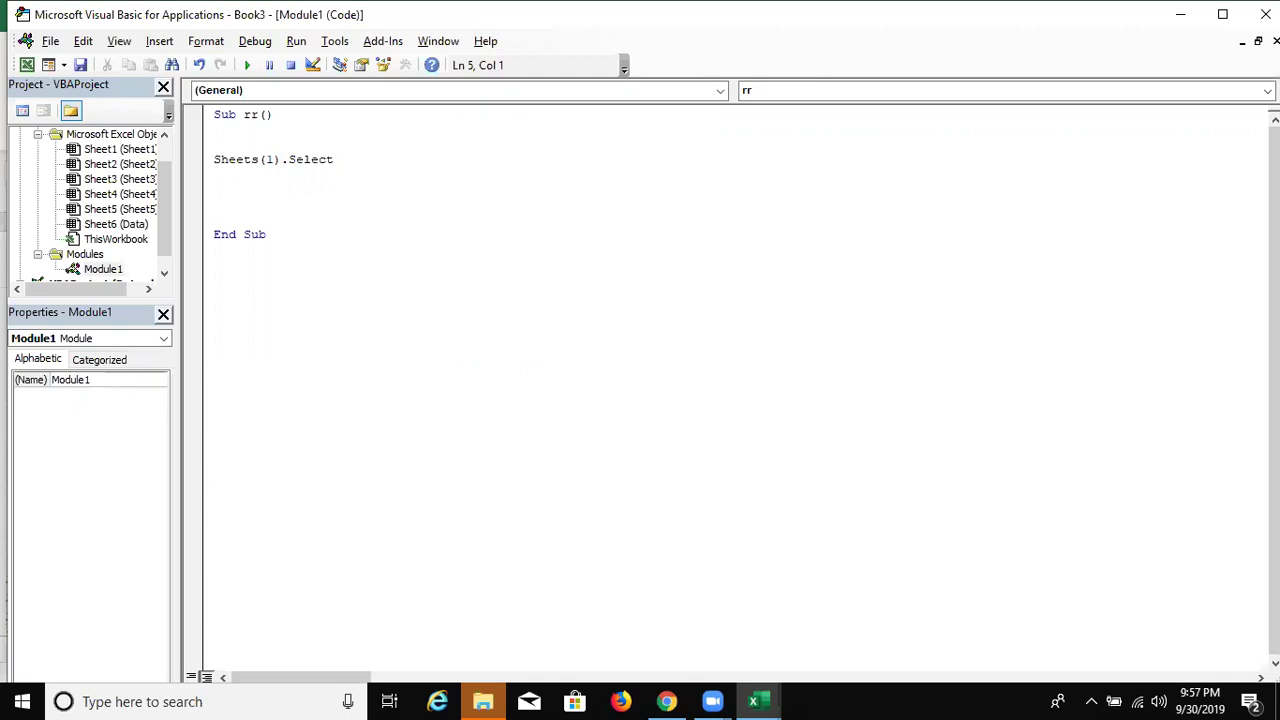
- Add Range("A1").CurrentRegion.Copy as the next line of rr
type("range")
type("(")
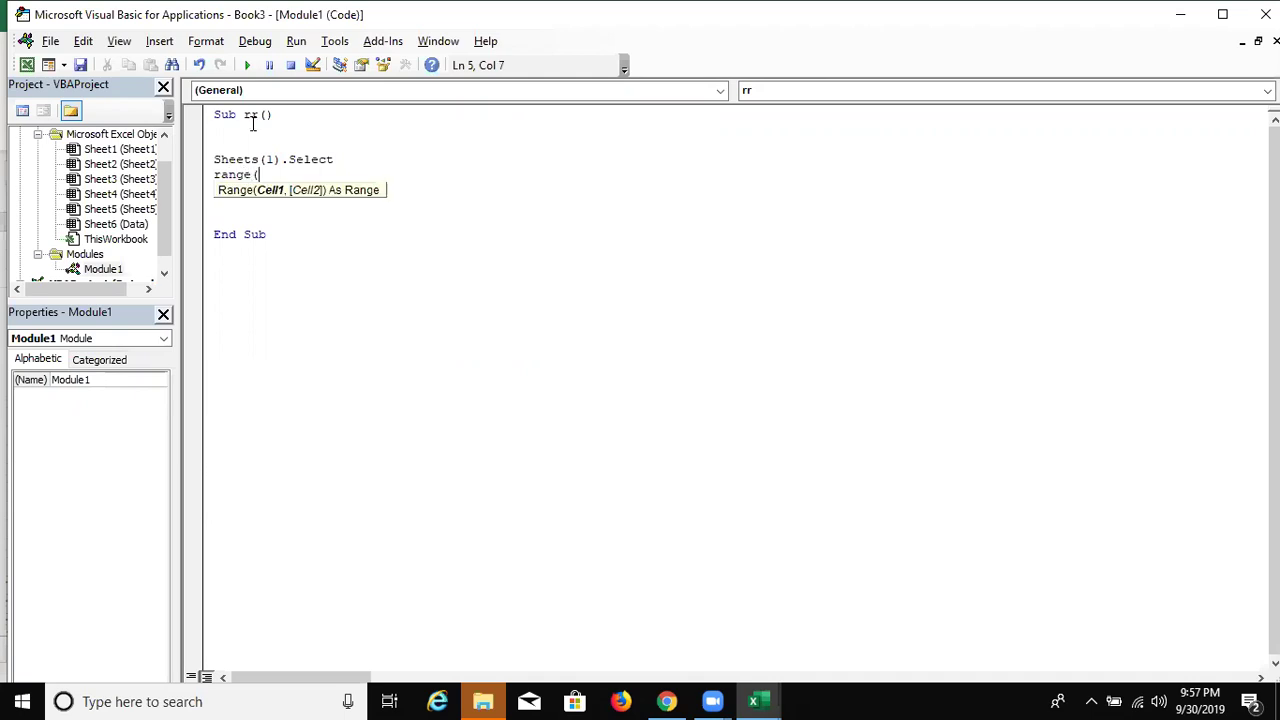
type("\"A1\").")
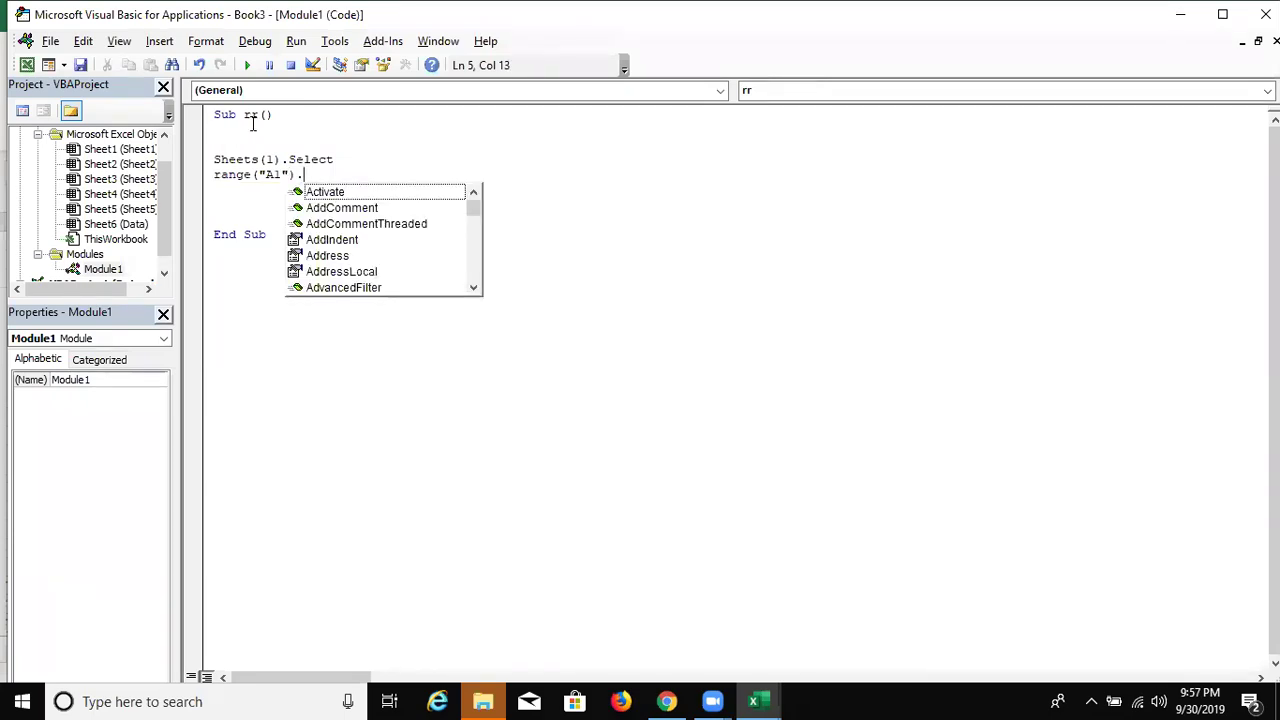
type("cu")
type("r")
key("Tab")
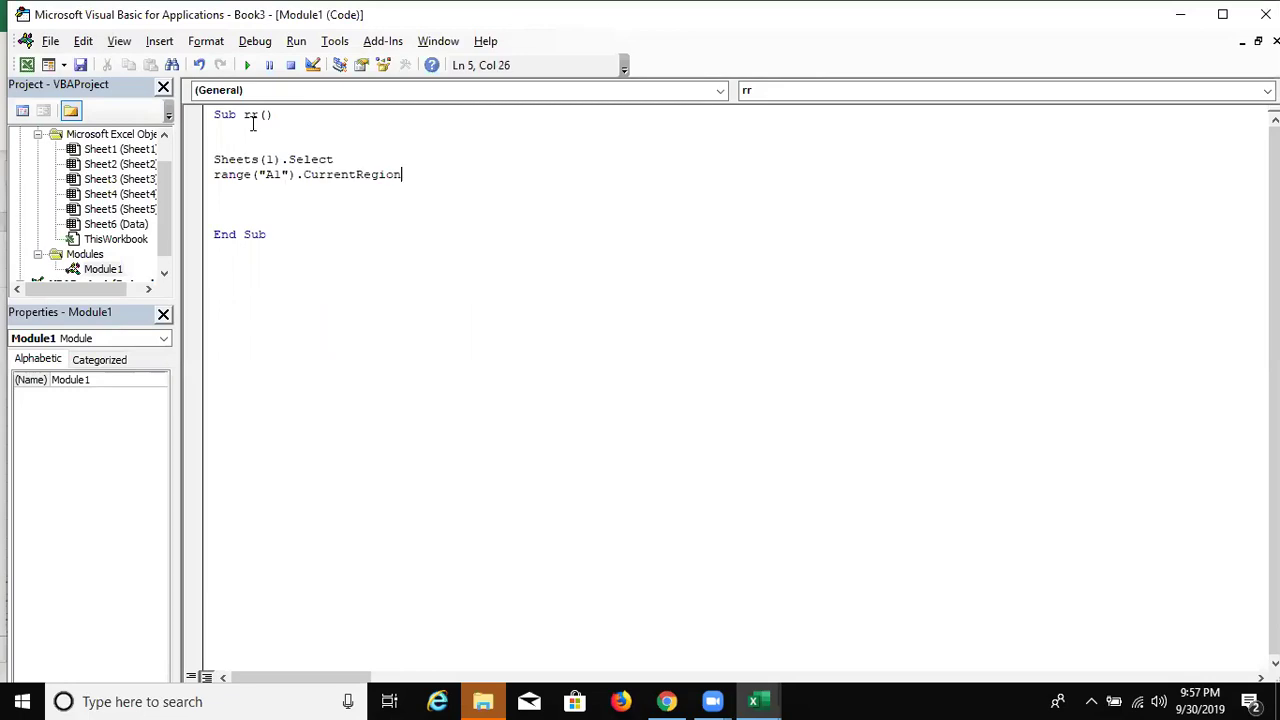
type(".copy")
key("Return")
- Add Sheets("Data").Select and Range("A65000").End(xlUp).Offset(1, 0).PasteSpecial lines to rr
type("s")
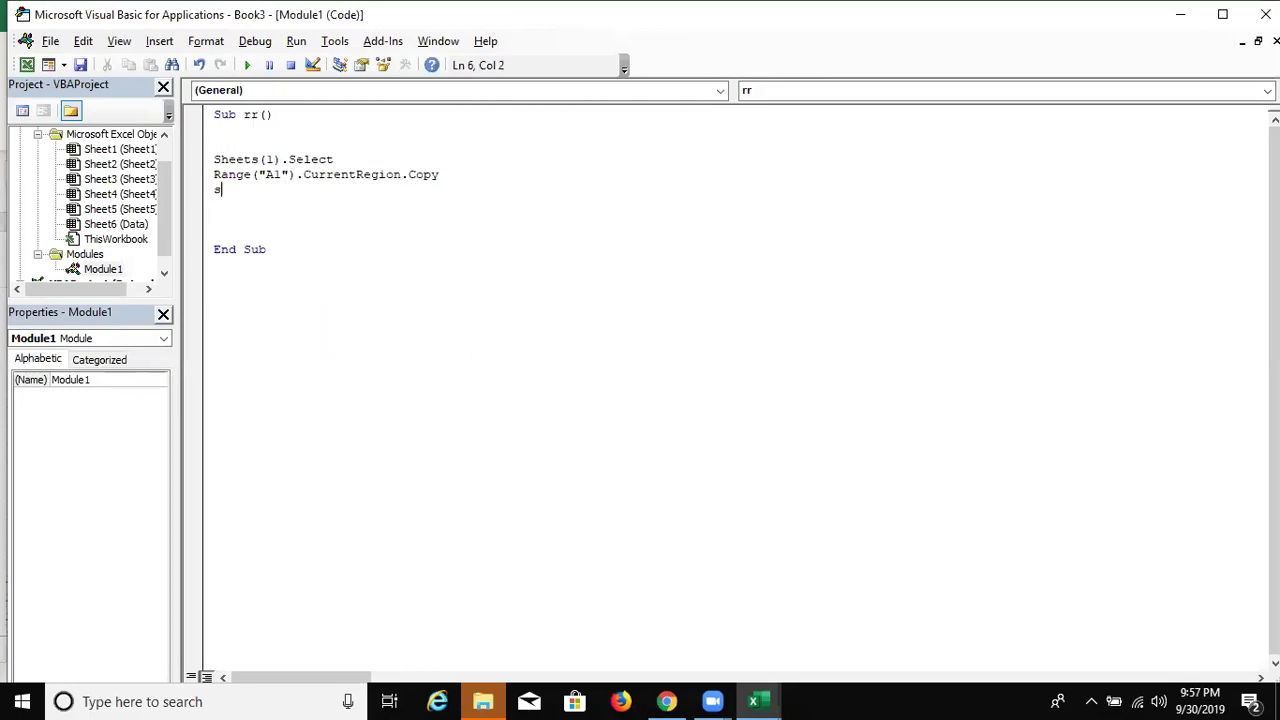
type("eets(")
type("Data\").se")
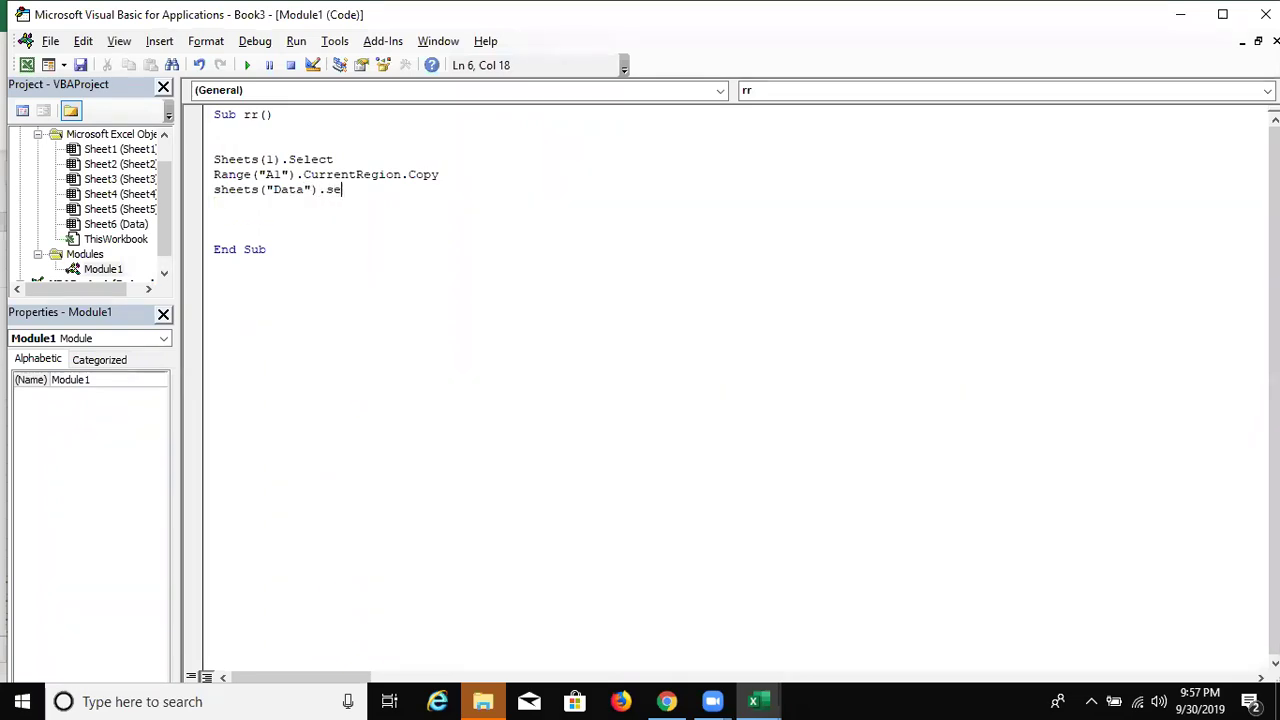
type("ect")
key("Return")
type("range(\"A65000\")")
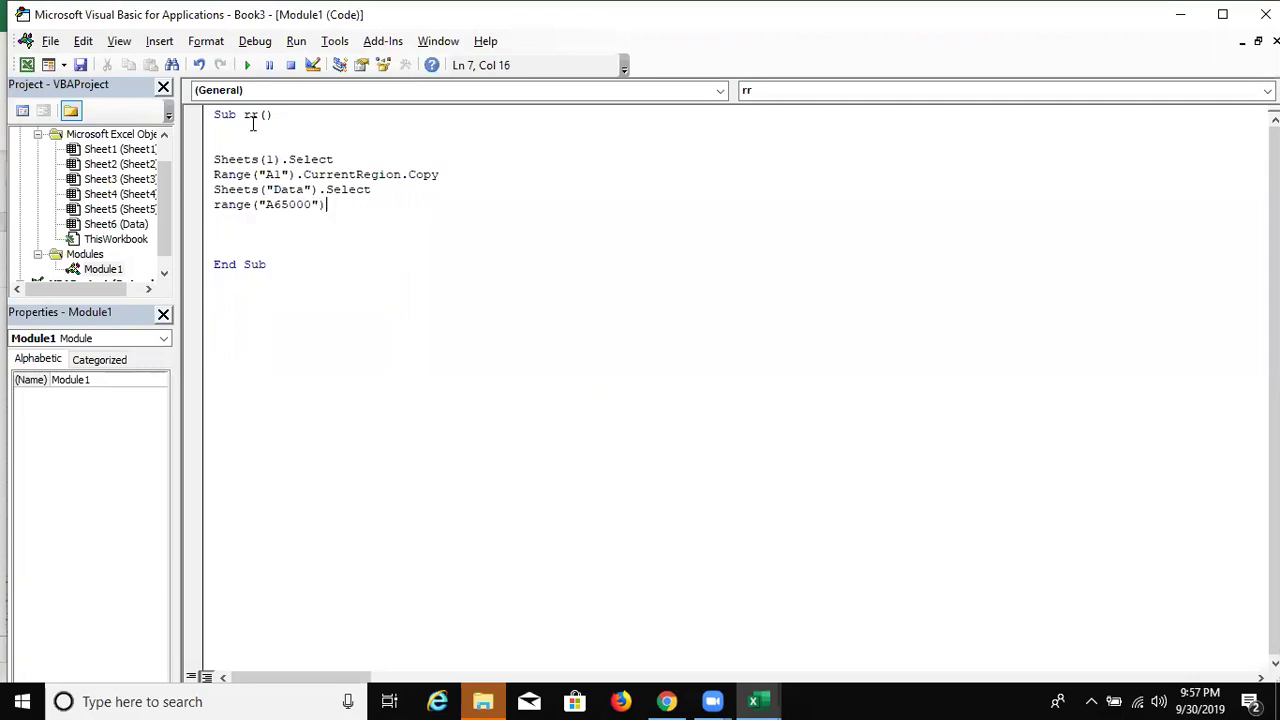
type(".en")
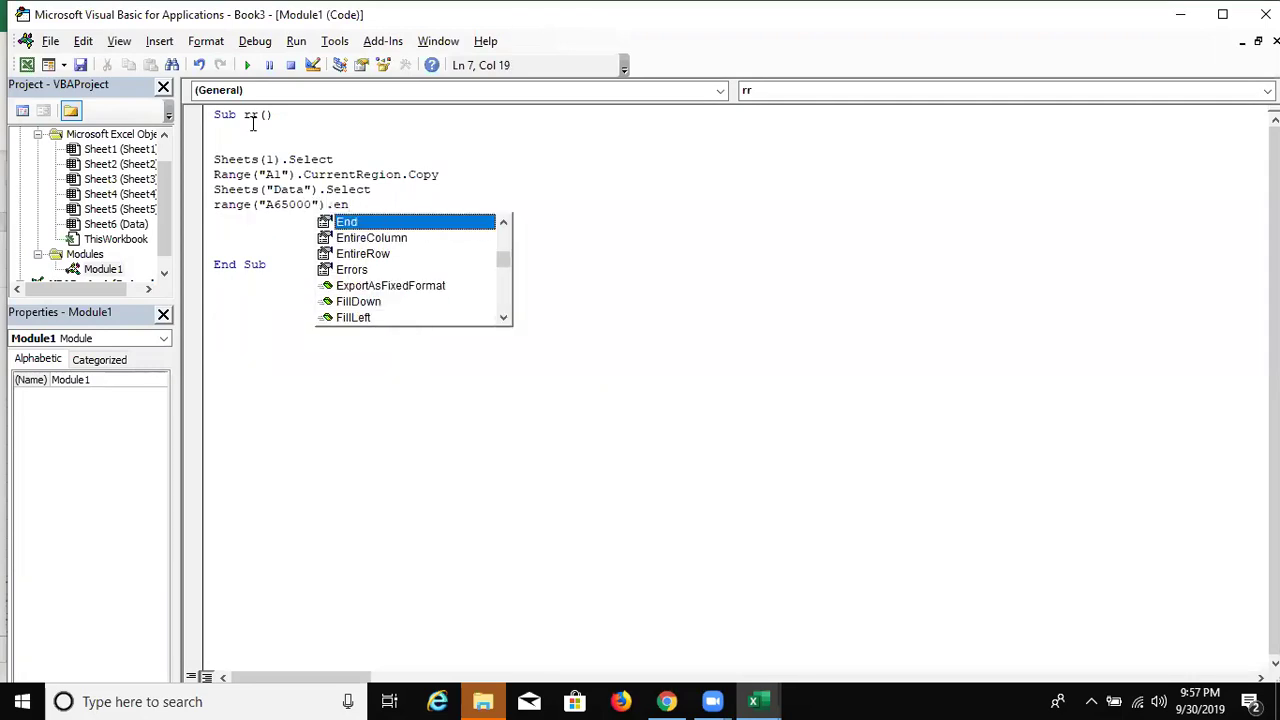
key("Tab")
type("(")
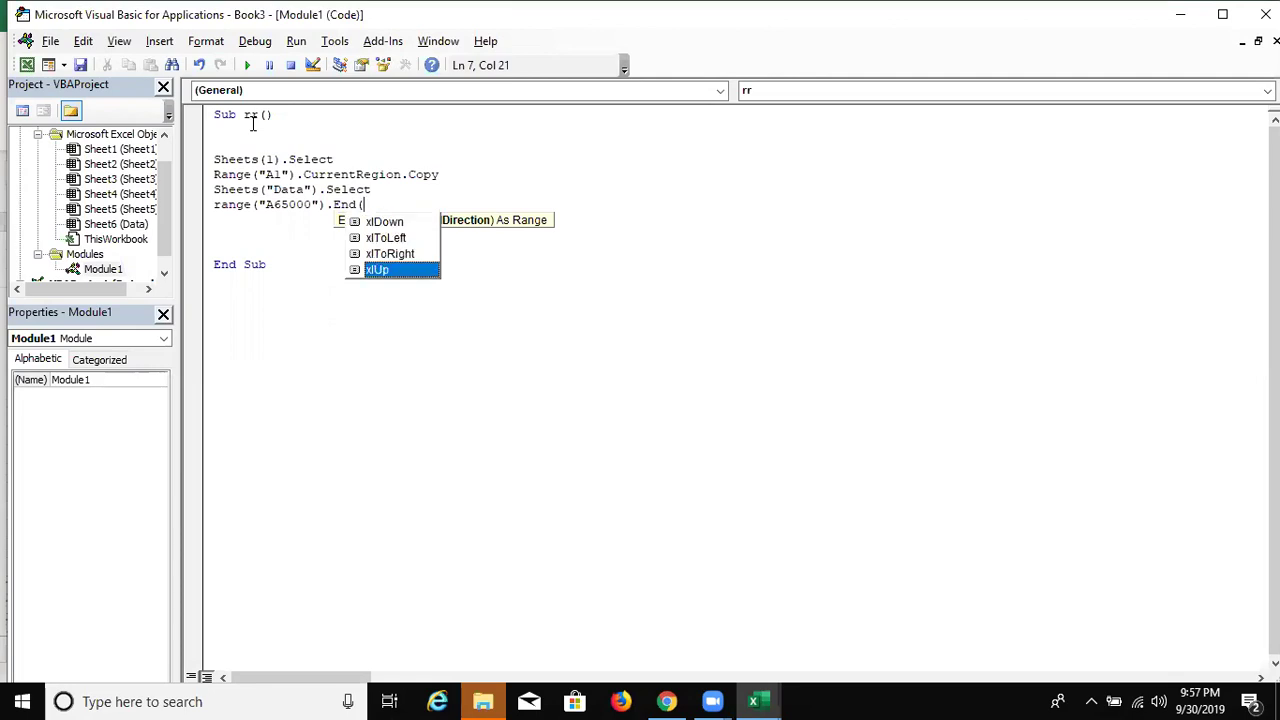
key("Tab")
type(")")
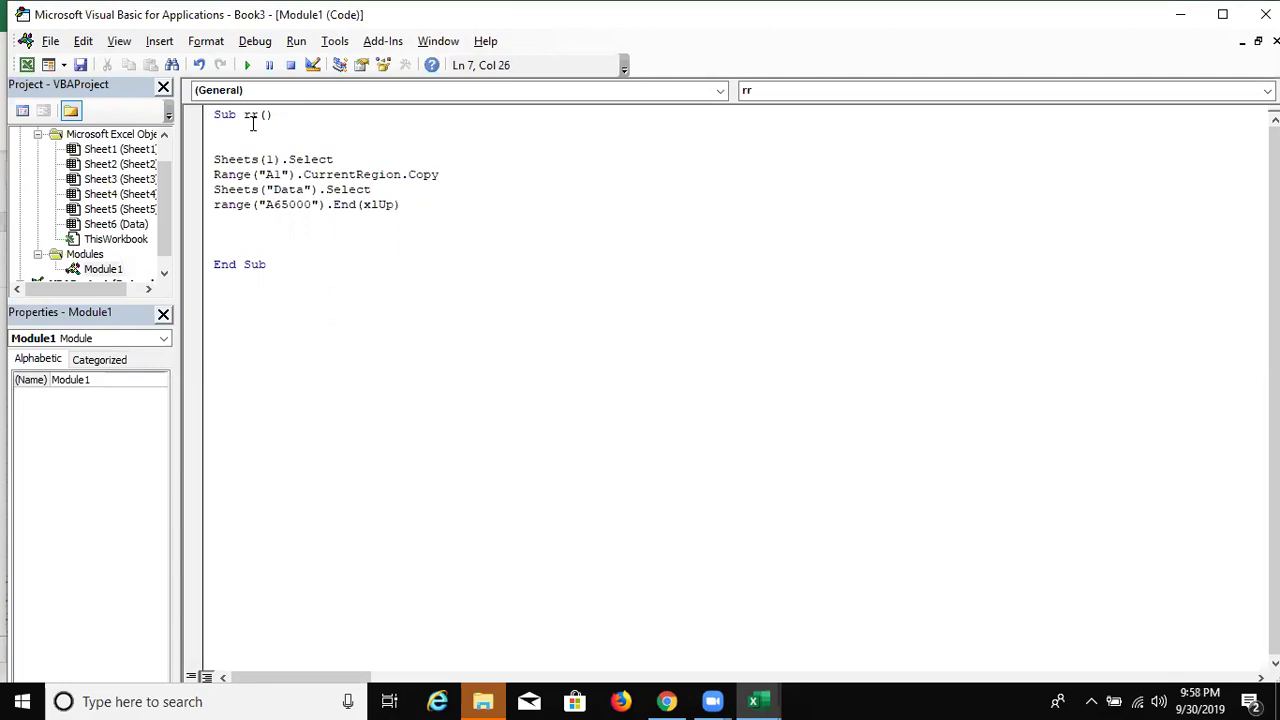
type(".of")
key("Tab")
type("(1,0")
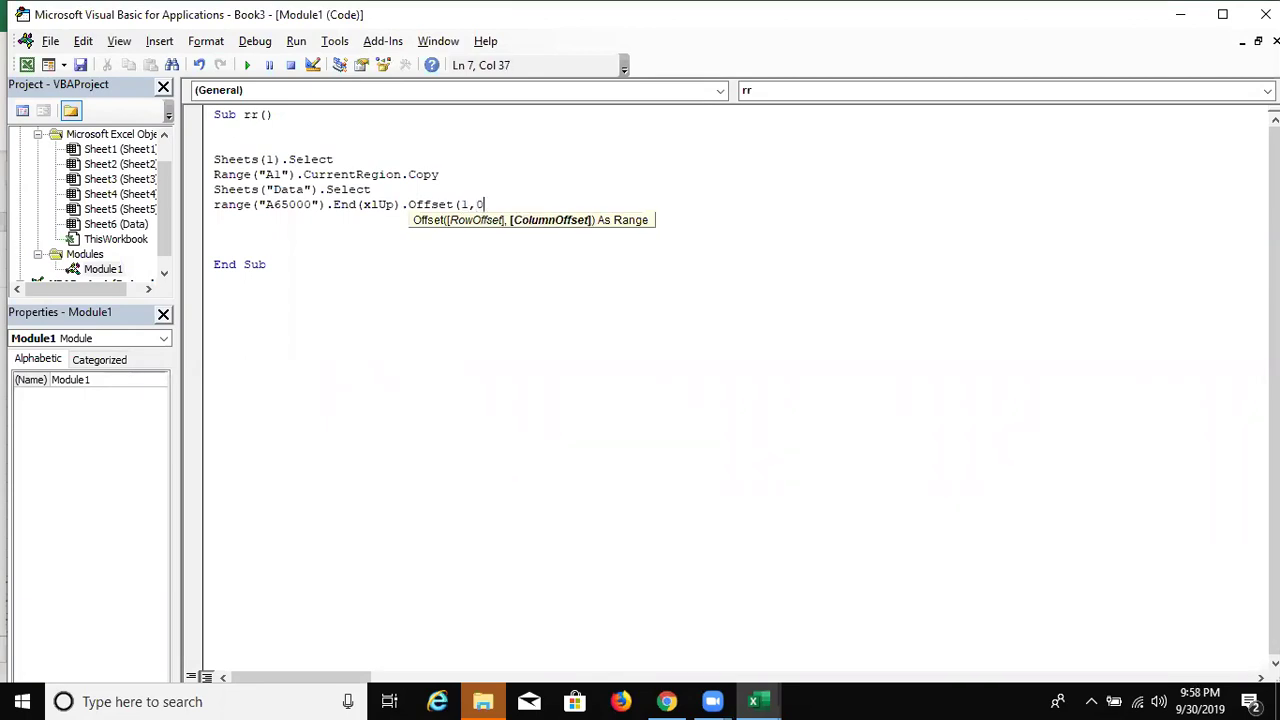
type(").p")
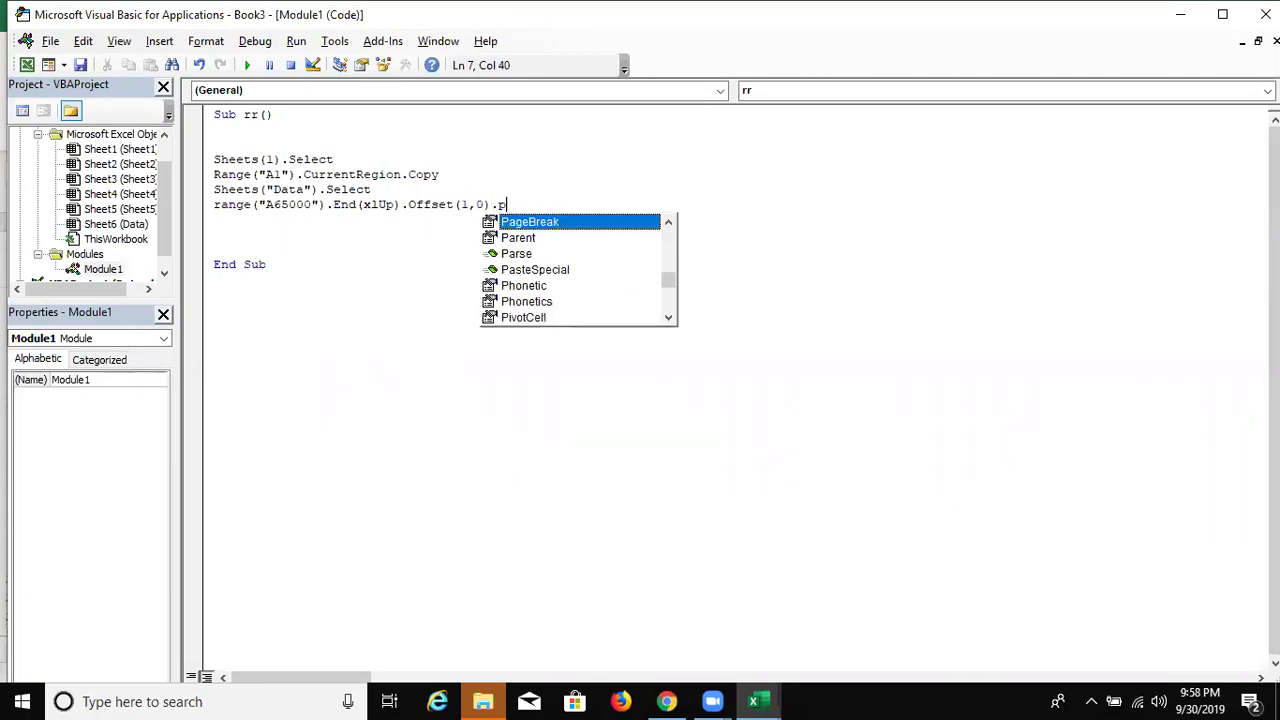
key("Down")
key("Down")
key("Down")
key("Tab")
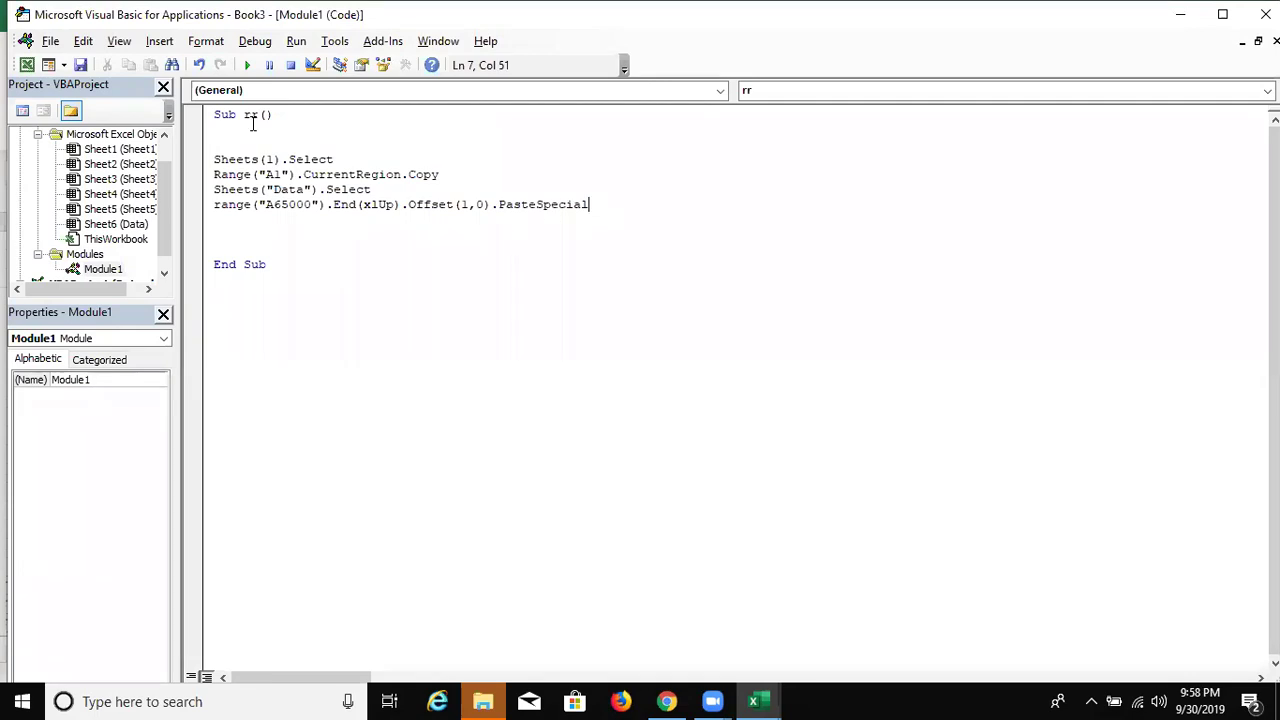
key("Return")
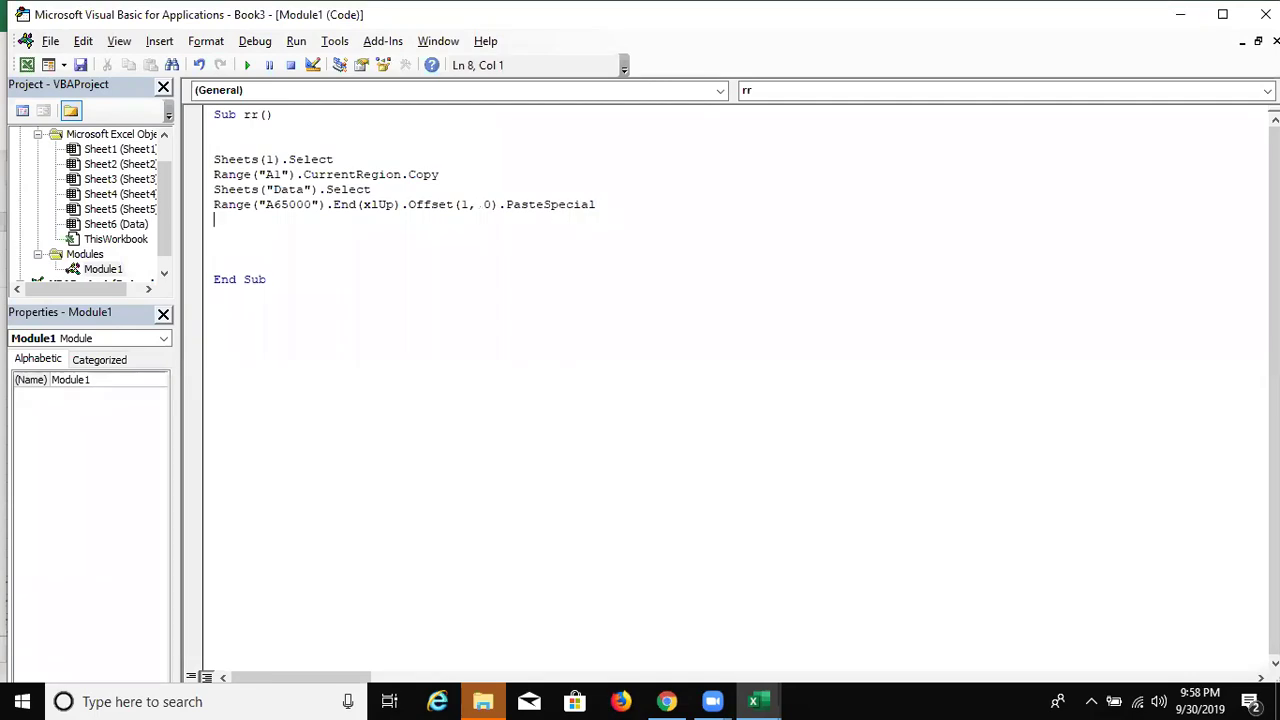
key("Up")
key("Up")
key("Up")
key("shift+Down")
key("shift+Down")
key("shift+Down")
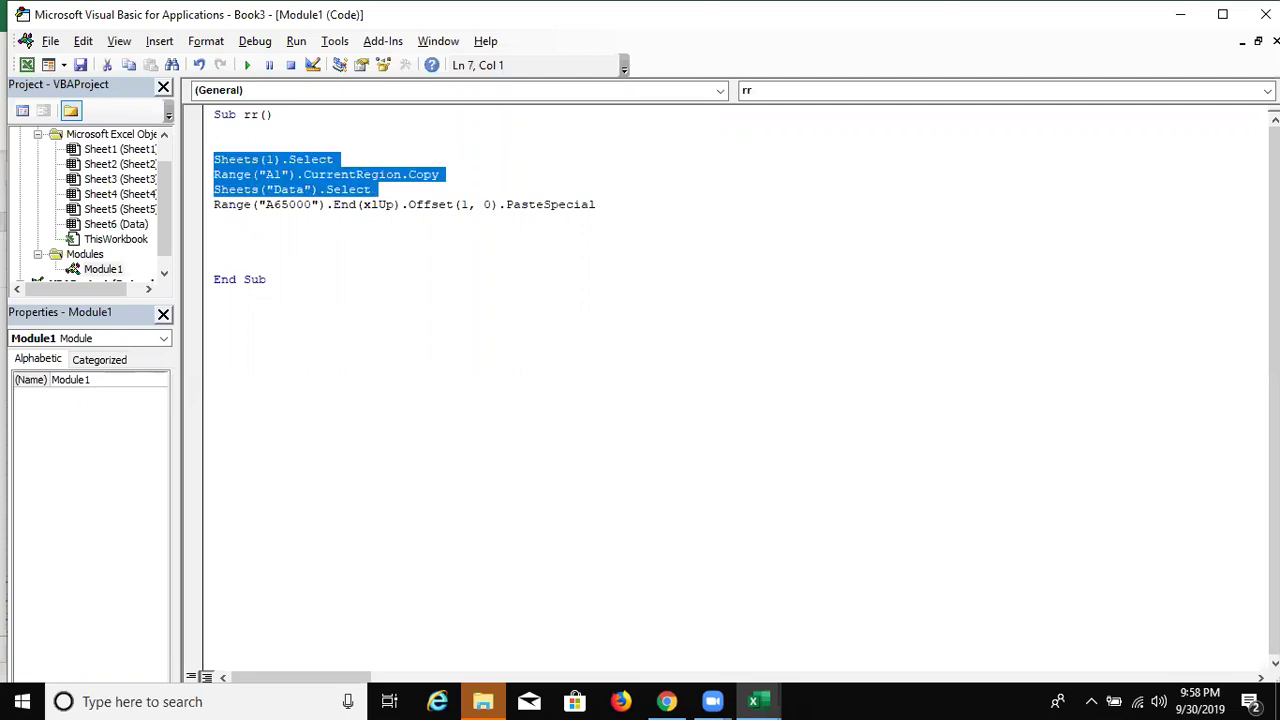
key("shift+Down")
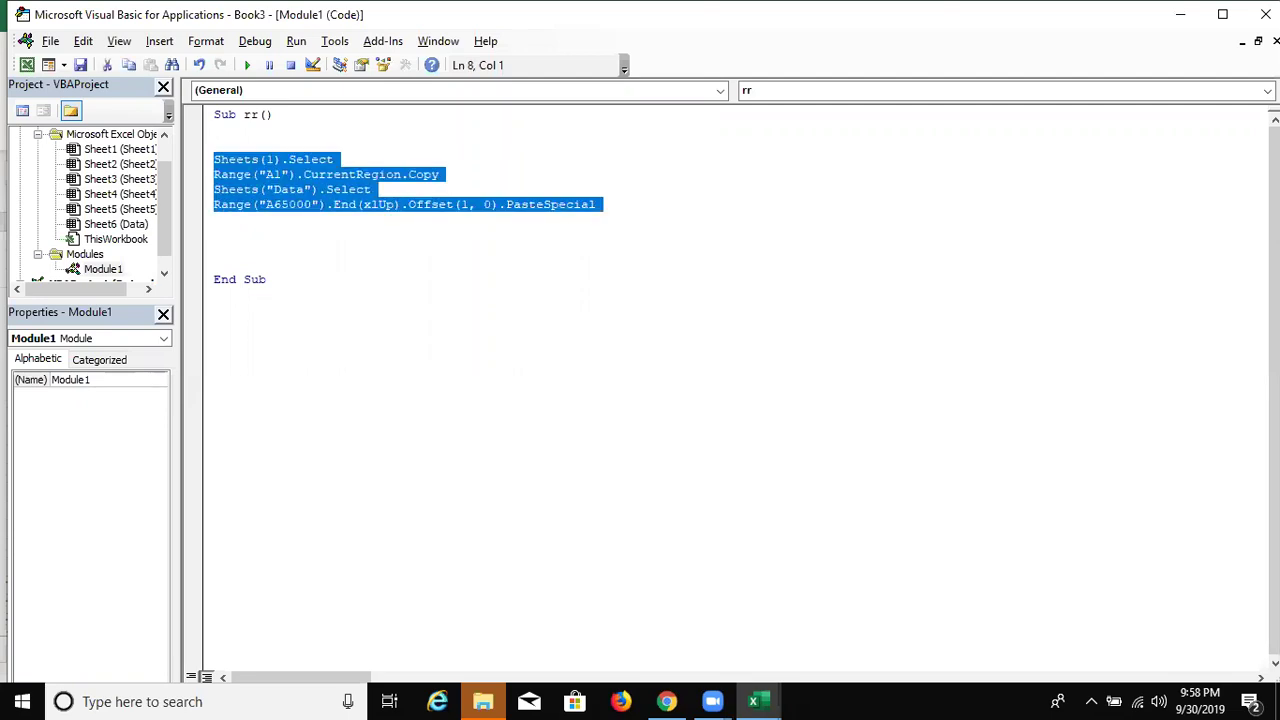
key("ctrl+c")
key("Down")
key("Down")
key("ctrl+v")
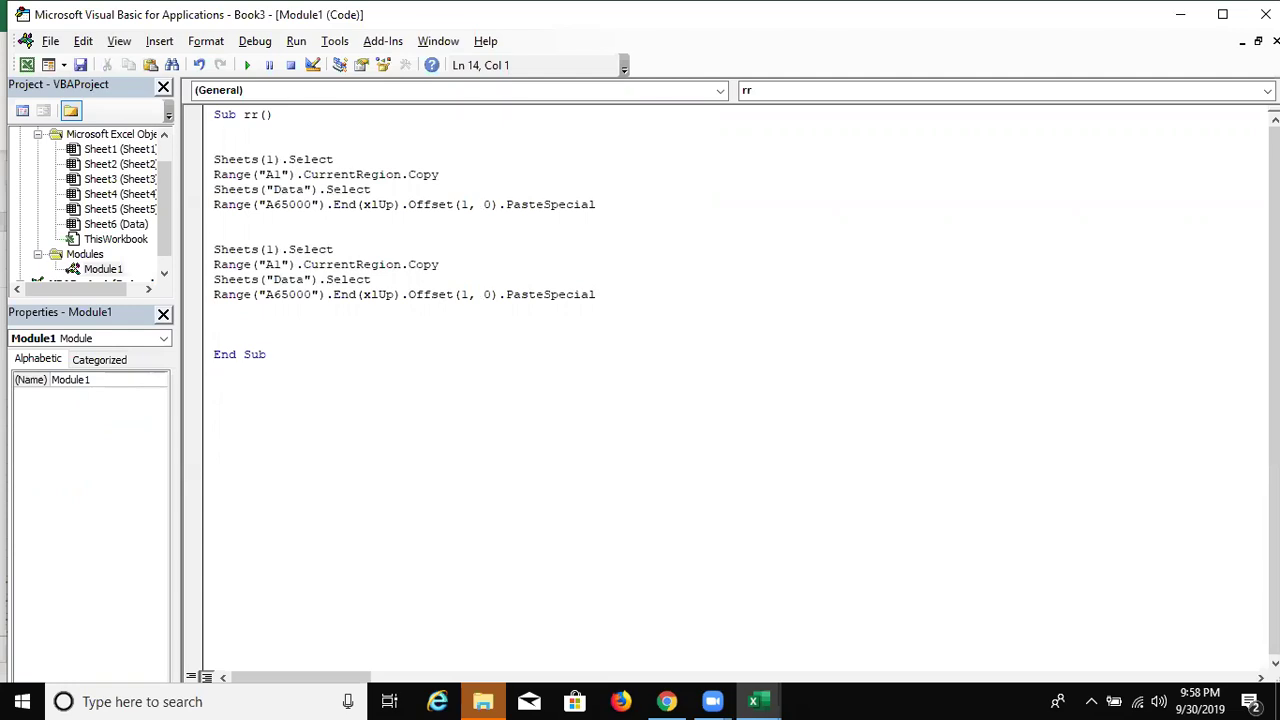
left_click(276, 249)
key("BackSpace")
type("2")
key("Up")
key("shift+Down")
key("shift+Down")
key("shift+Down")
key("shift+Down")
key("shift+Down")
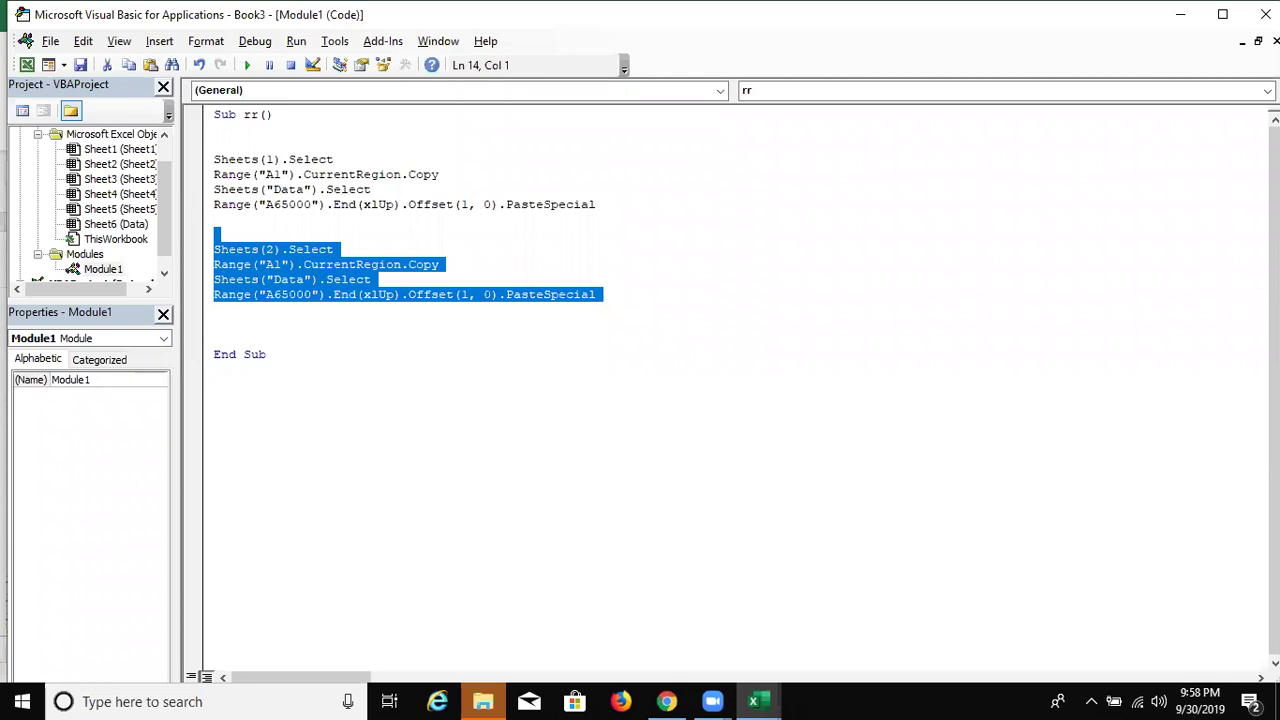
key("Delete")
key("Up")
key("Up")
key("Up")
- Wrap the copy-and-paste lines in a For i = 1 To 5 … Next i loop
key("Up")
key("Up")
key("Up")
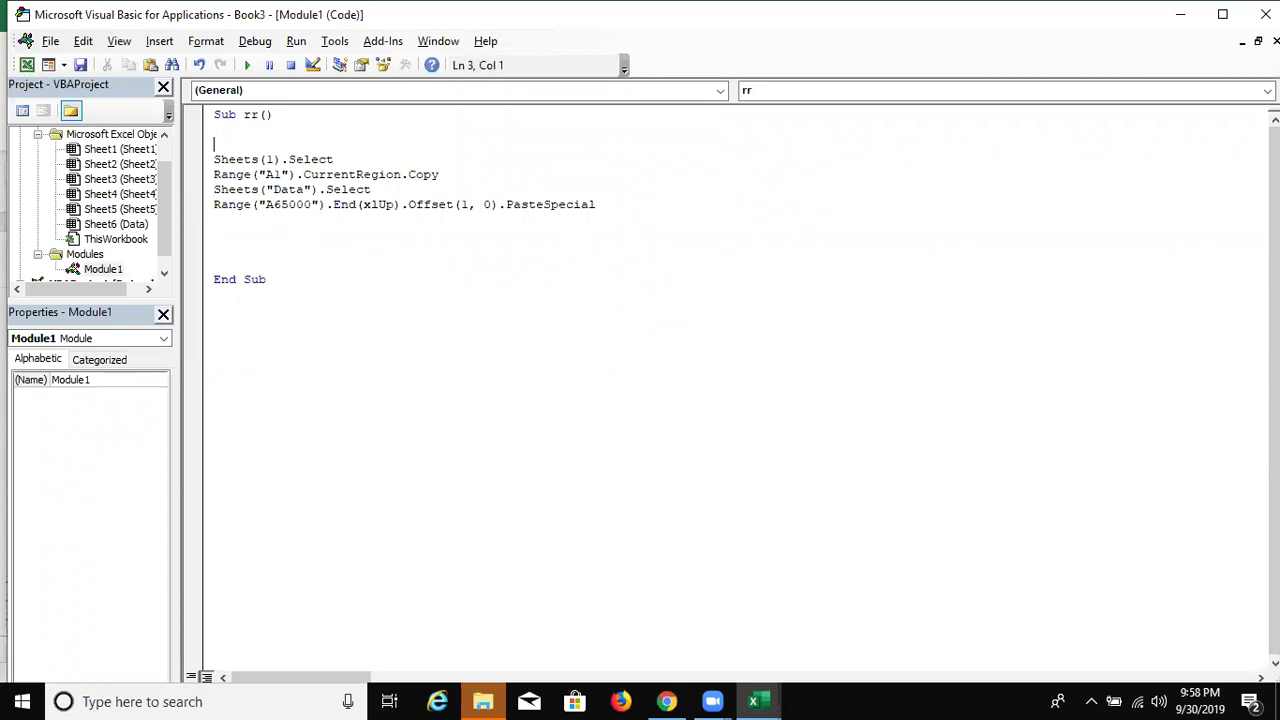
key("Return")
key("Up")
type("for ")
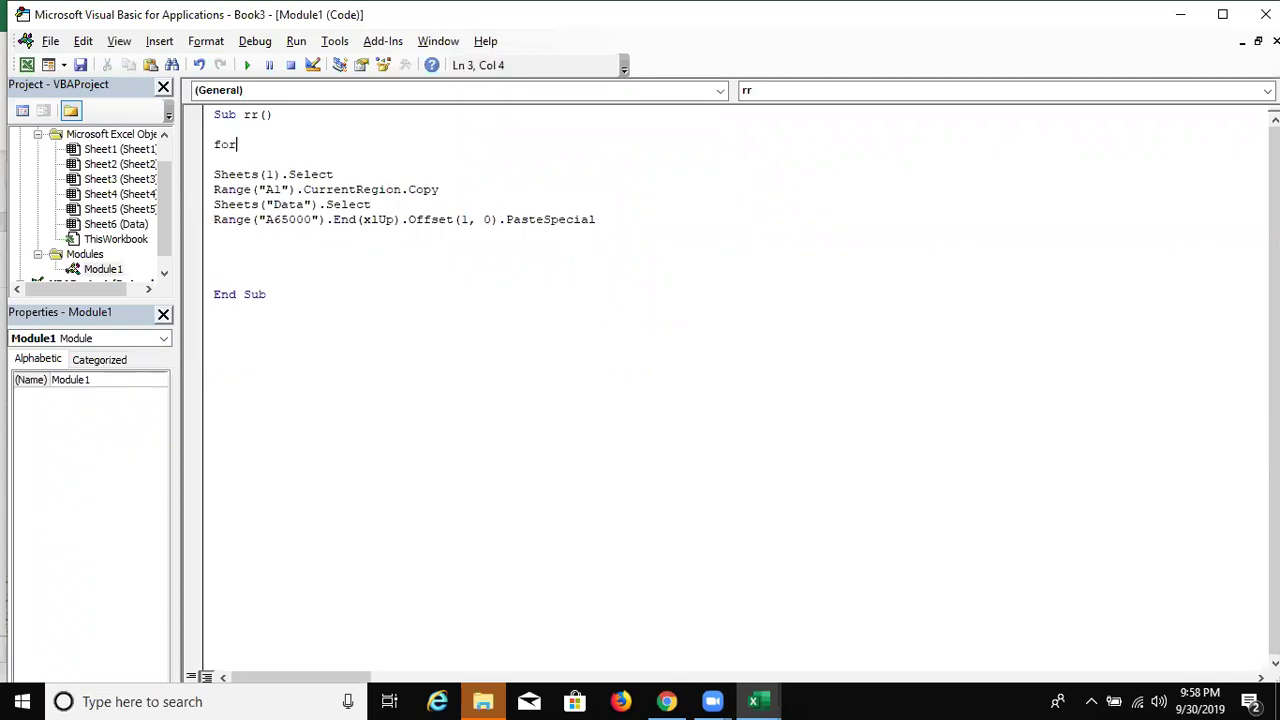
type("i = 1 to")
key("alt+F11")
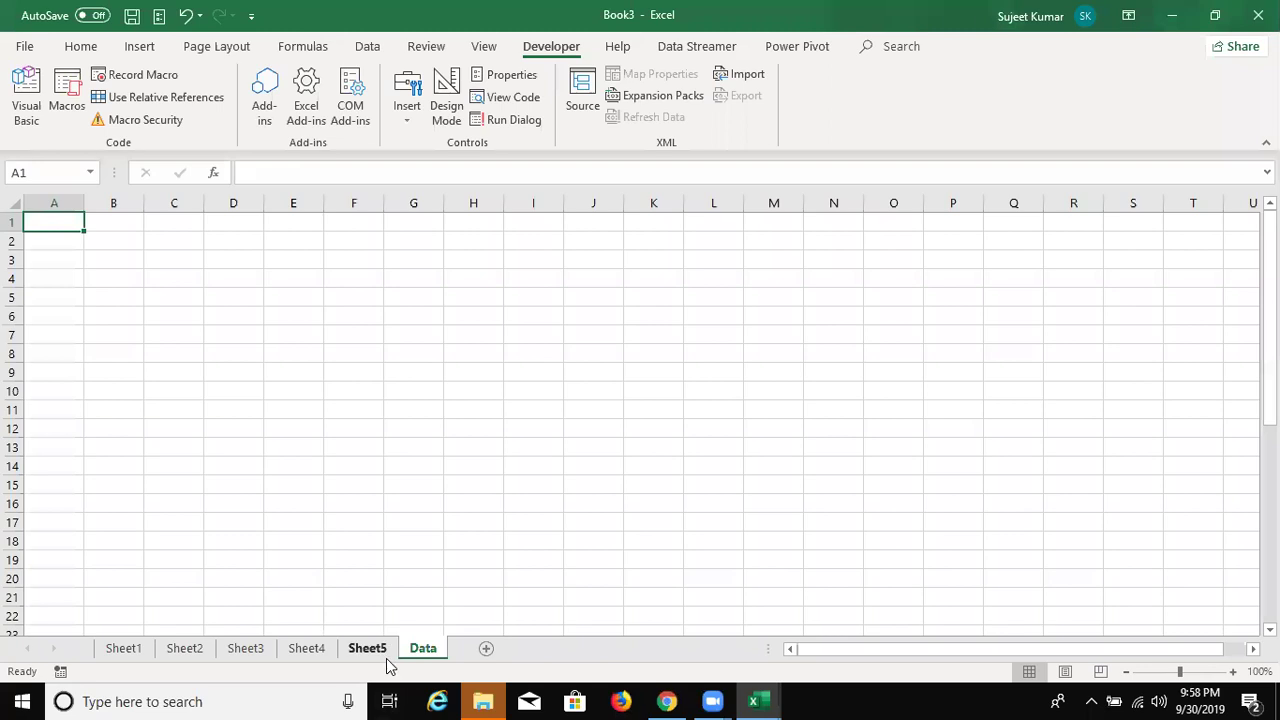
key("alt+F11")
type("5")
key("Return")
key("Down")
key("Down")
key("Down")
key("Down")
key("Down")
type("next i")
key("Up")
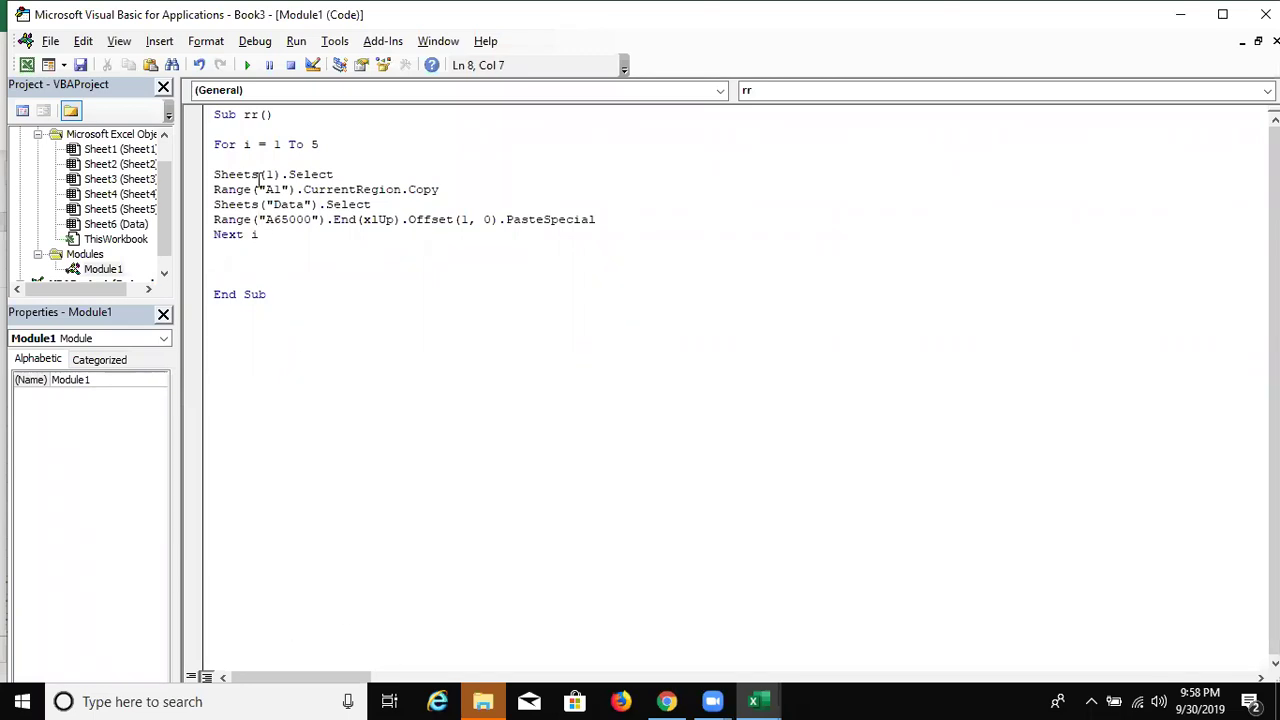
- Replace Sheets(1) with Sheets(i) so each loop pass copies a different sheet
double_click(268, 175)
key("Delete")
type("i")
left_click(370, 236)
key("alt+F11")
key("alt+F11")
left_click(275, 180)
key("alt+F11")
- Run rr from the Macros dialog, stacking all five tables on Data in rows 2–106
left_click(62, 118)
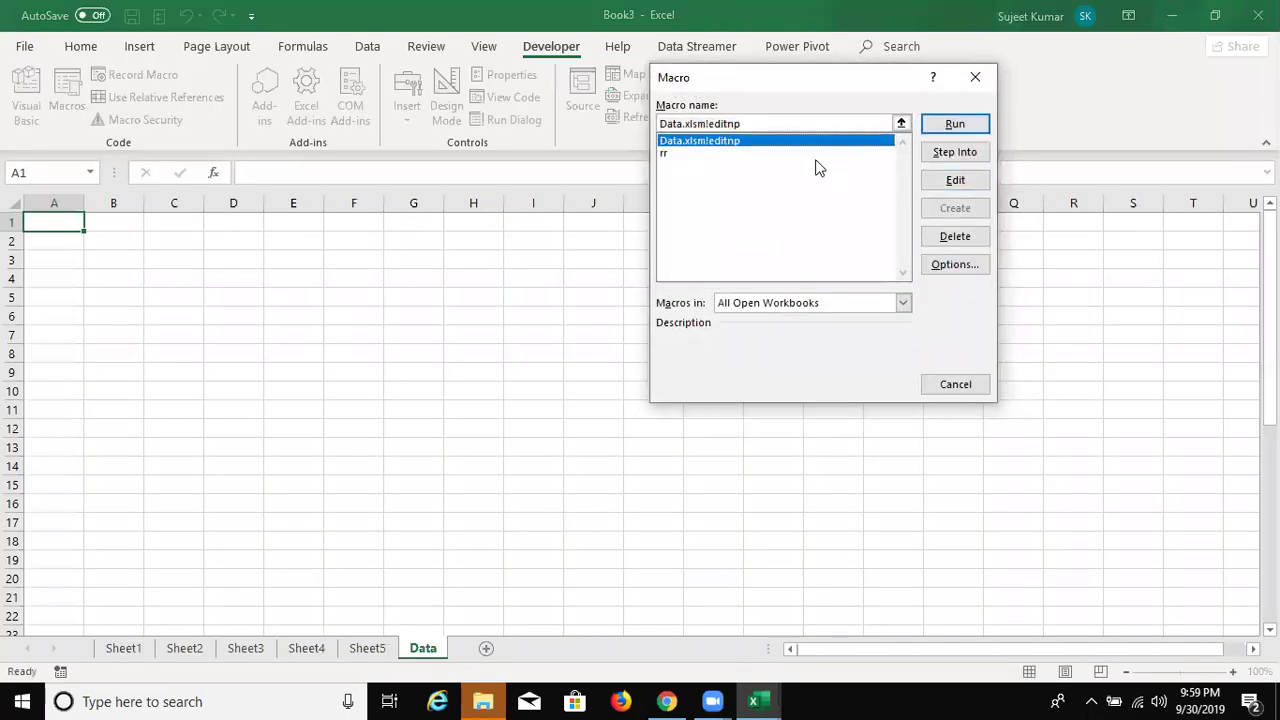
left_click(676, 153)
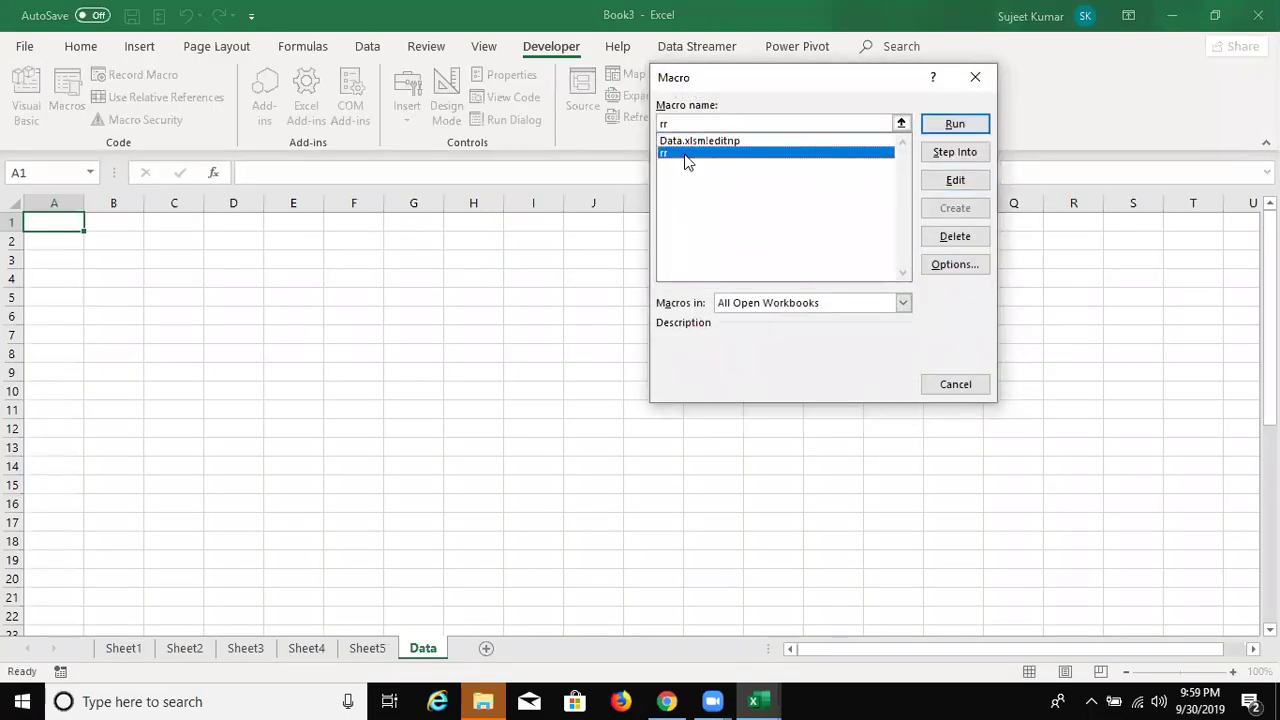
left_click(955, 126)
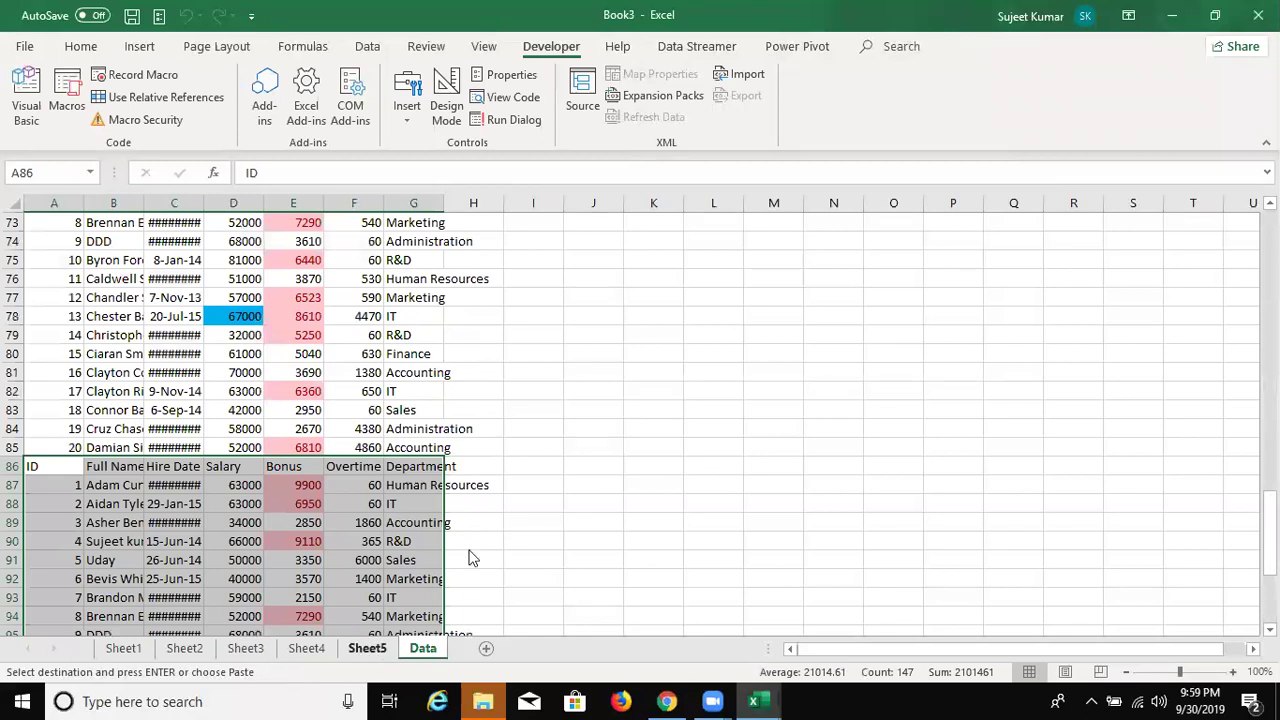
key("alt+F11")
- Change the loop's end value from 5 to Sheets.Count - 1, then return to Excel
double_click(314, 144)
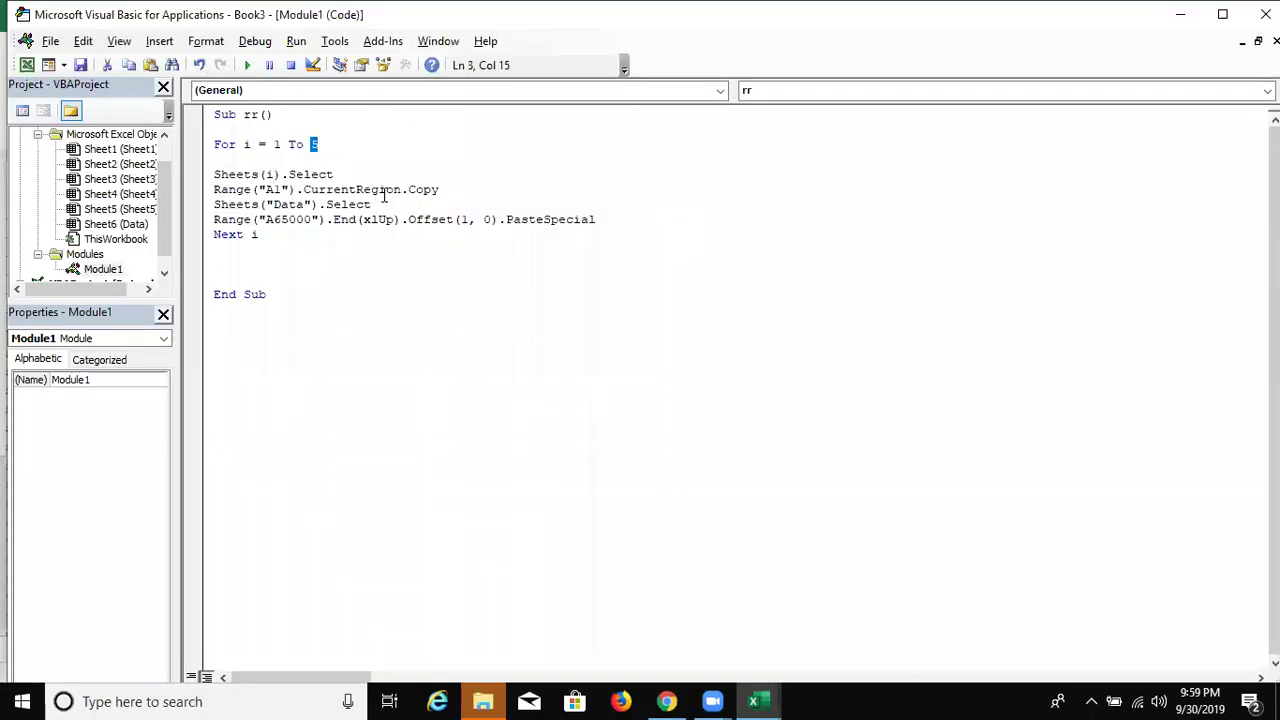
type("sheets.")
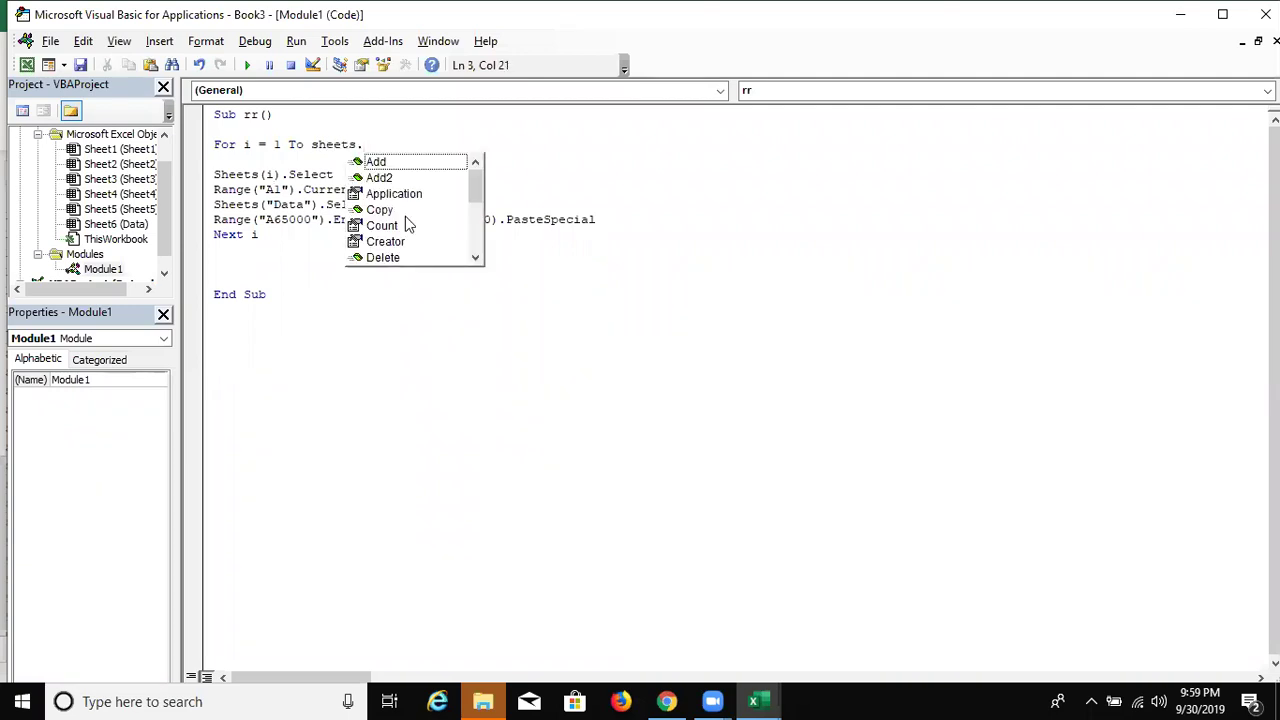
type("c")
type("u")
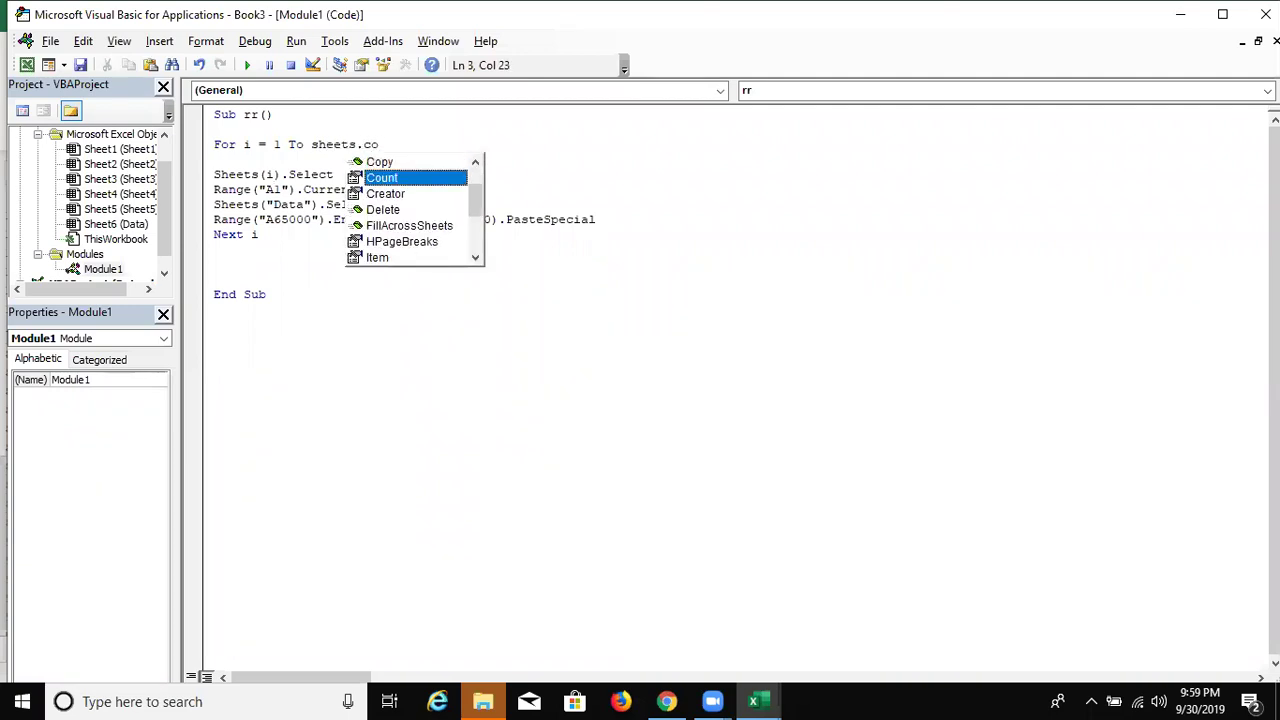
key("Tab")
type("1")
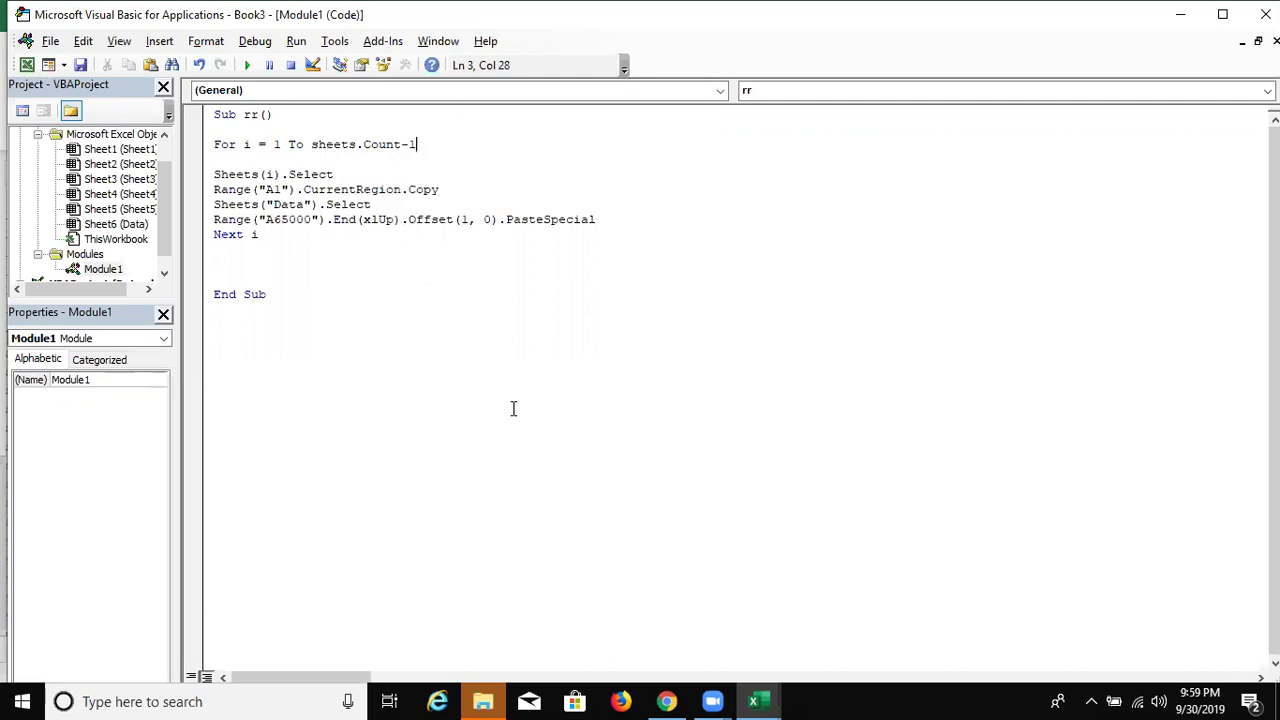
left_click(318, 328)
left_click(336, 254)
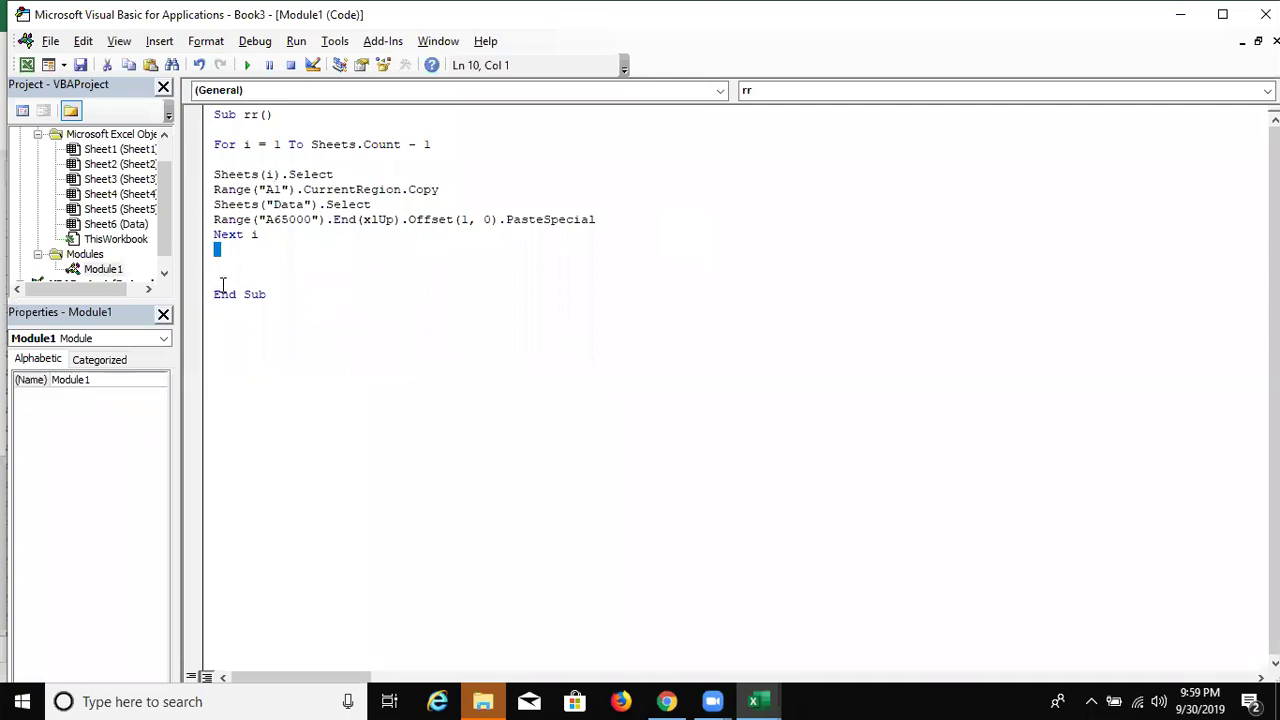
left_click(316, 255)
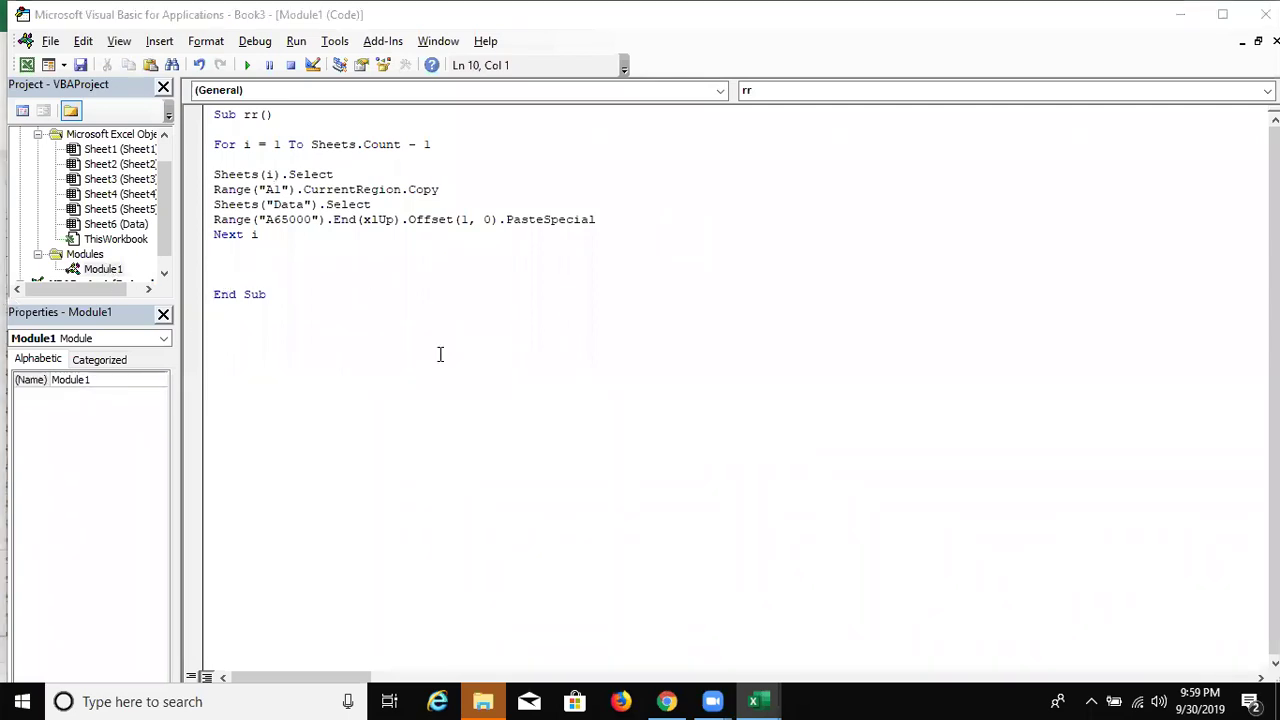
key("alt+F11")
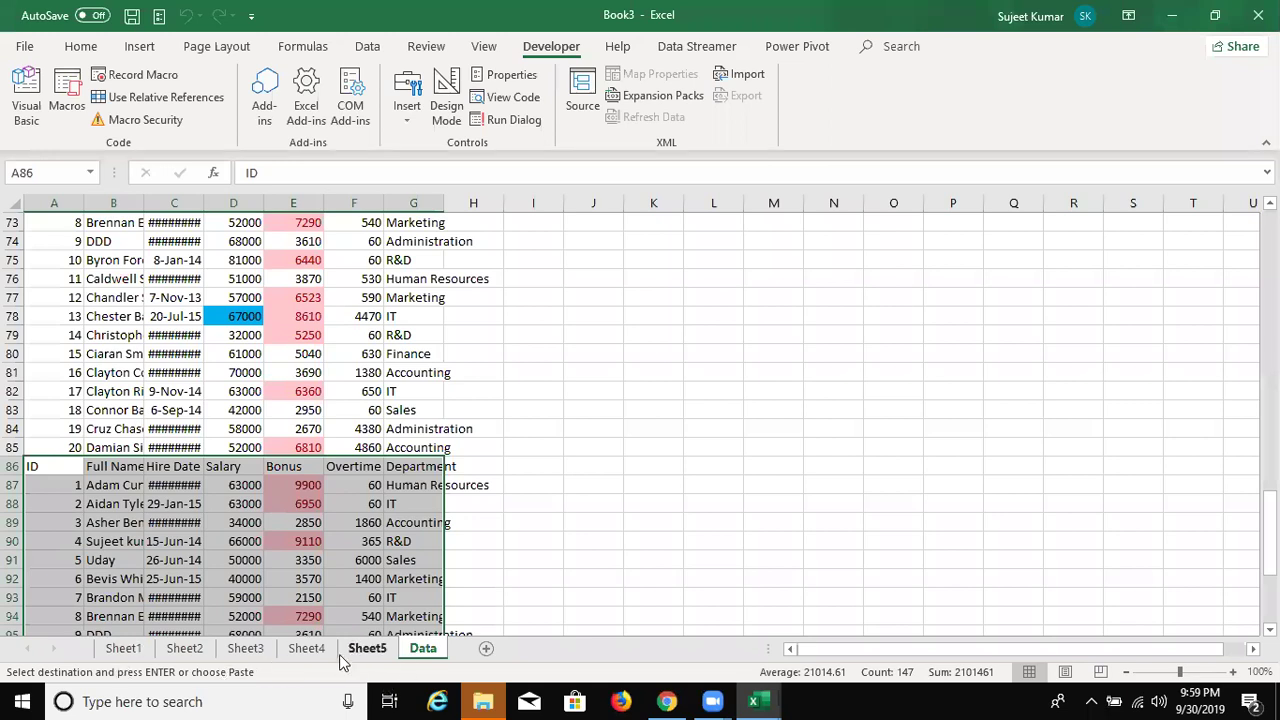
left_click(396, 541)
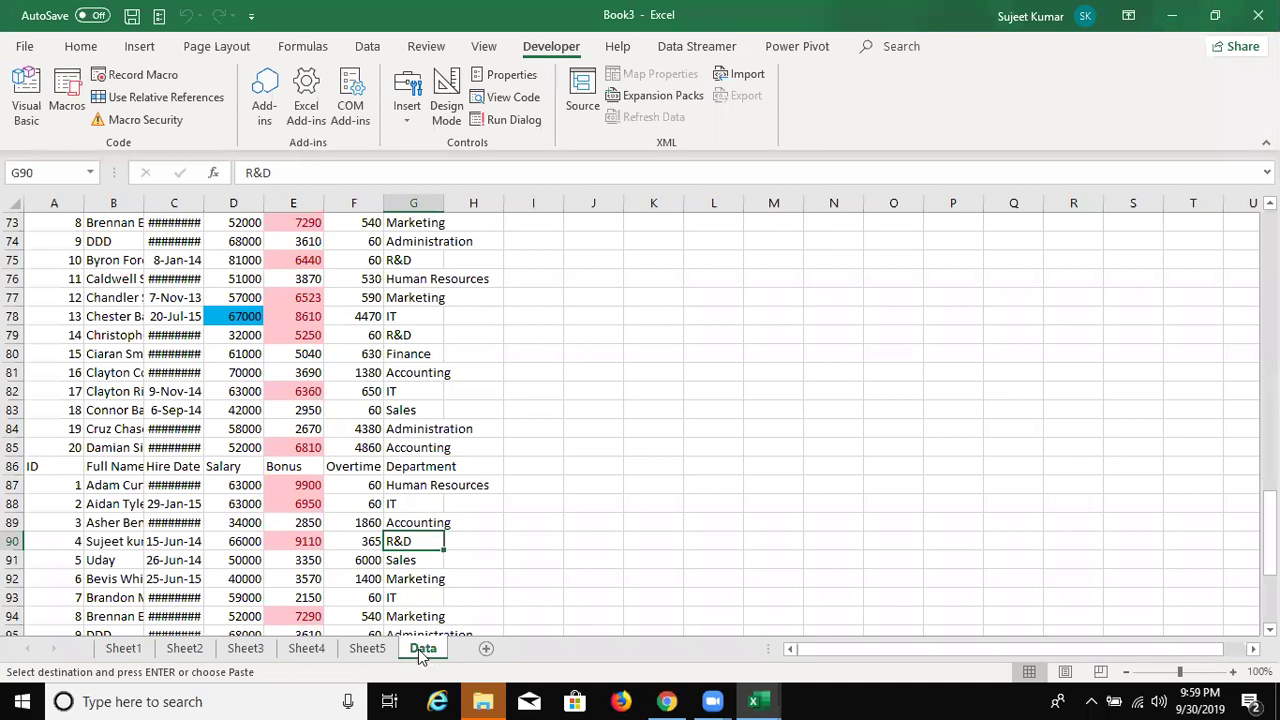
key("alt+F11")
left_click_drag(443, 144, 312, 148)
left_click(313, 148)
double_click(322, 148)
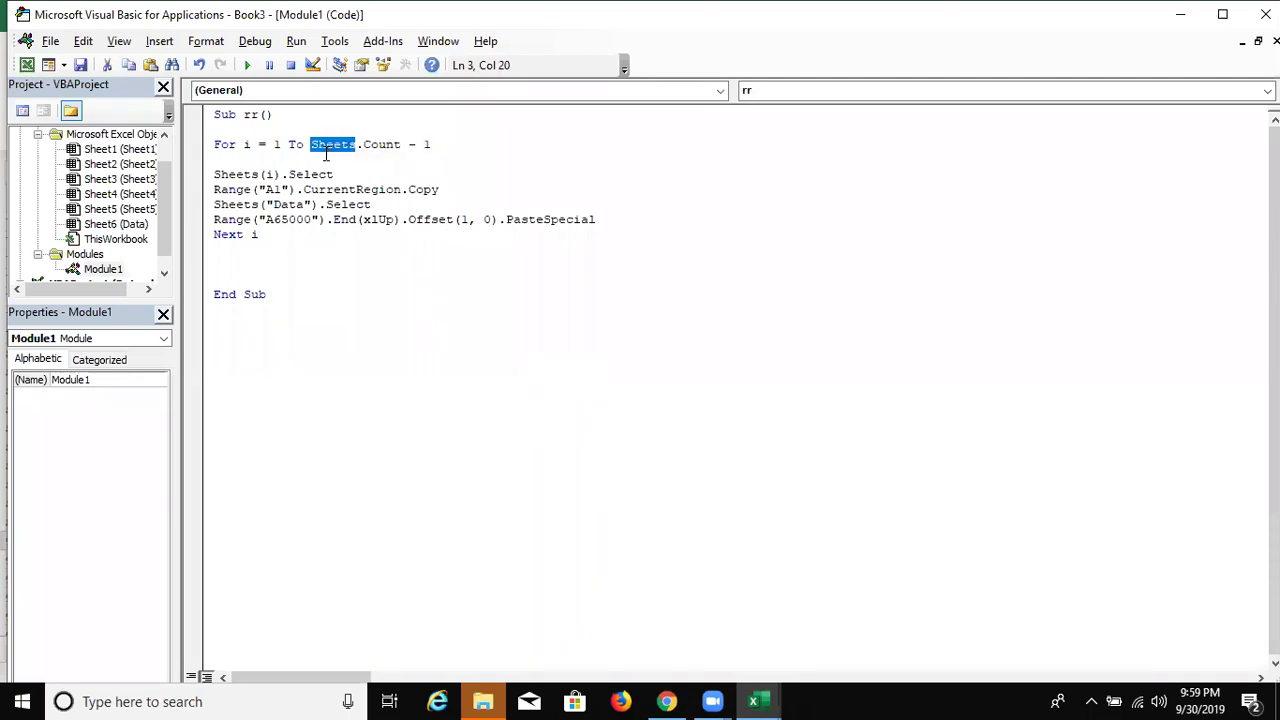
left_click(332, 246)
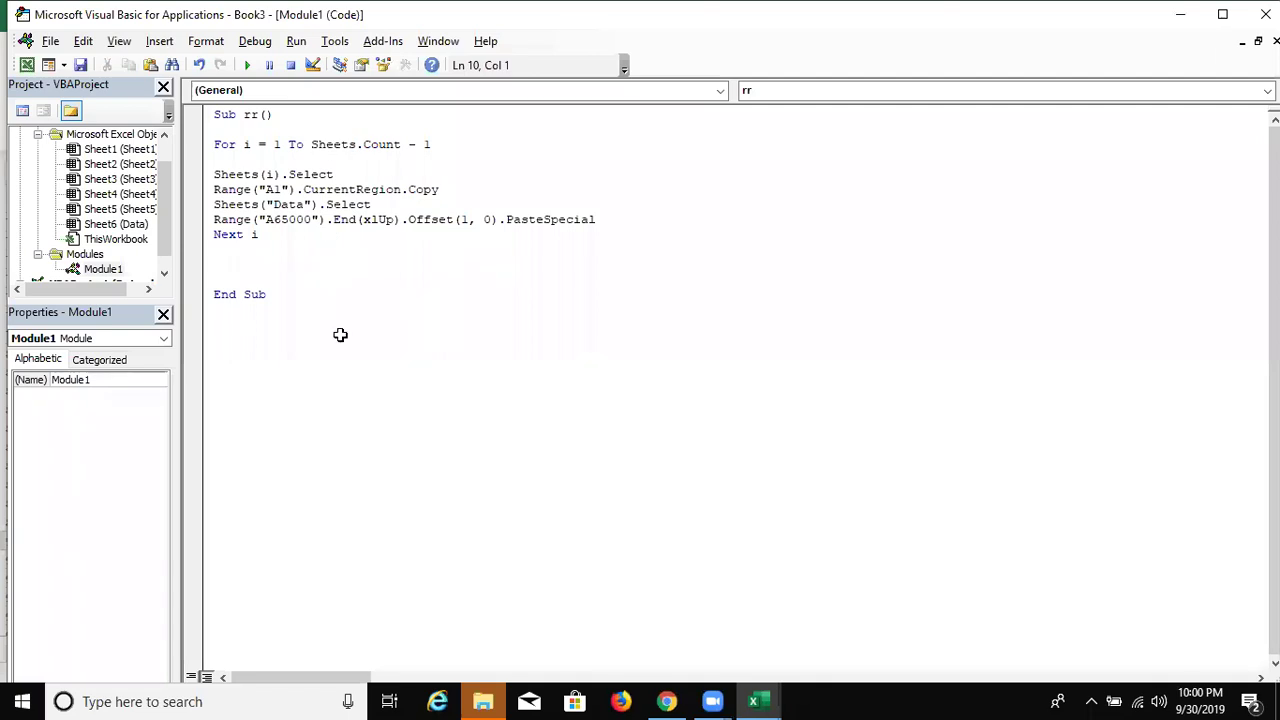
key("F5")
- Copy the A2:G2 headers into row 1 of the Data sheet and clear everything below them
scroll(340, 294, "up", 8)
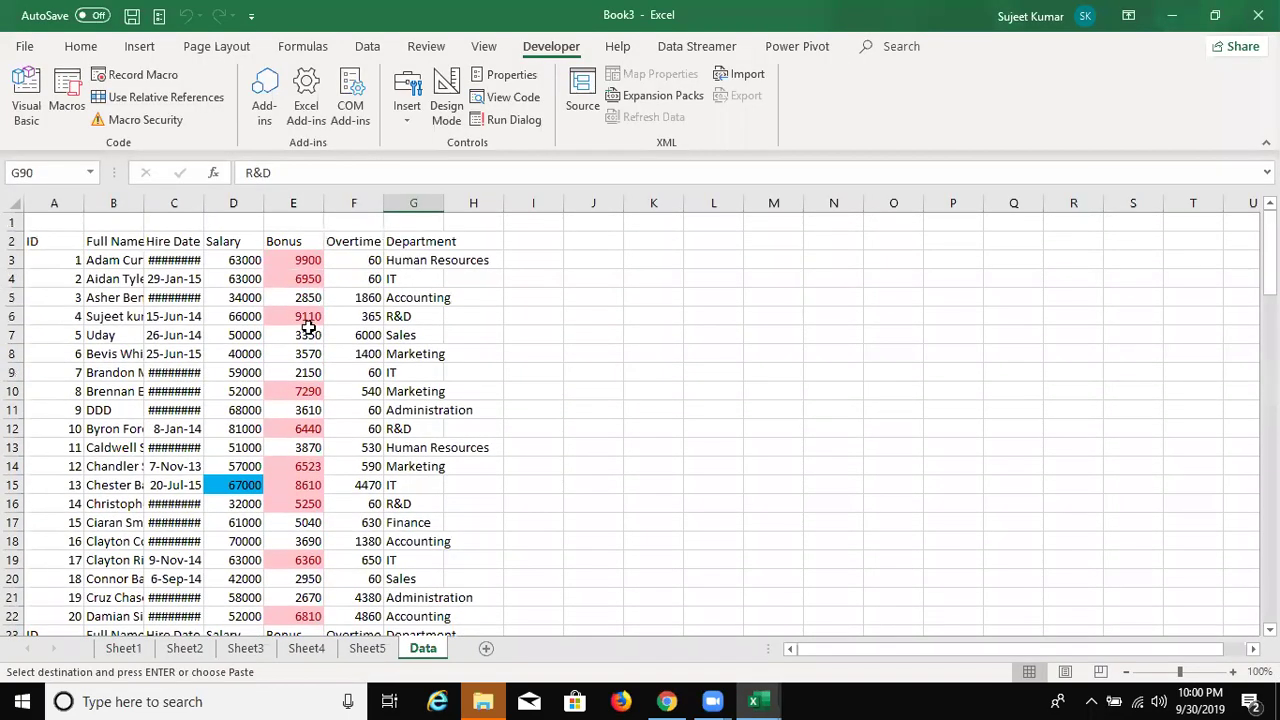
scroll(127, 463, "down", 3)
scroll(114, 480, "up", 3)
left_click(65, 241)
left_click_drag(299, 246, 395, 243)
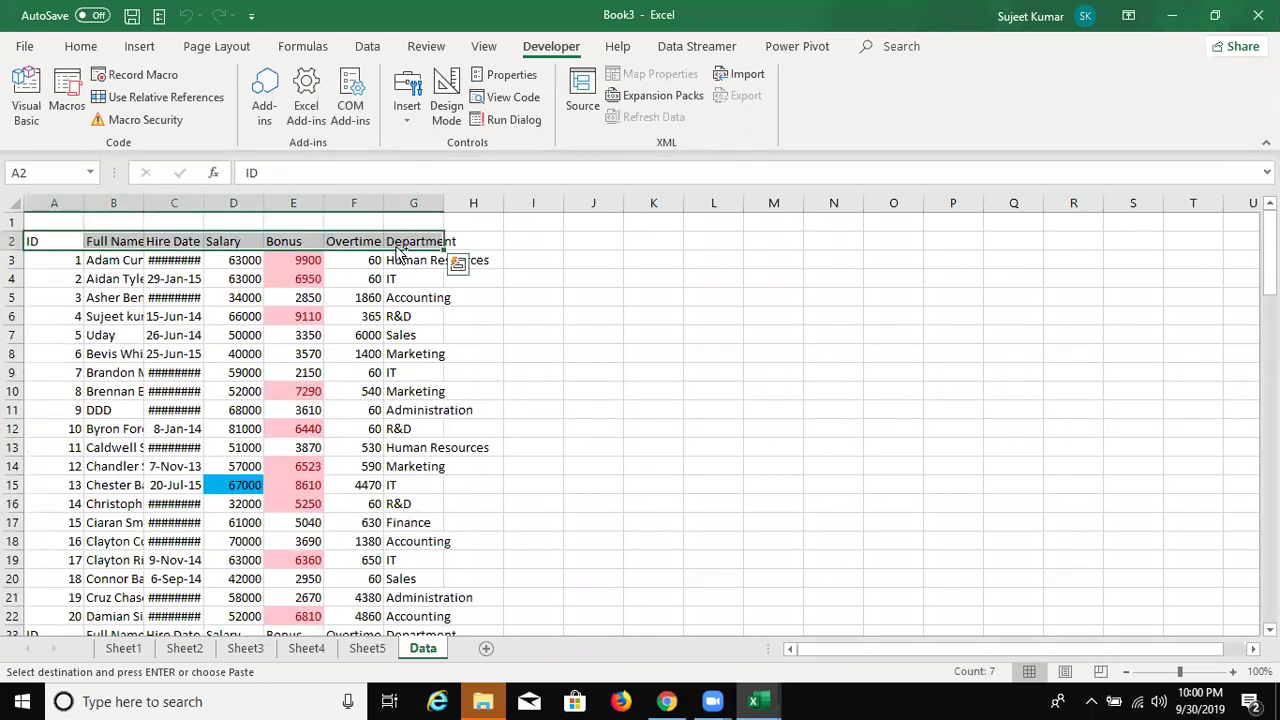
key("ctrl+c")
key("ctrl+v")
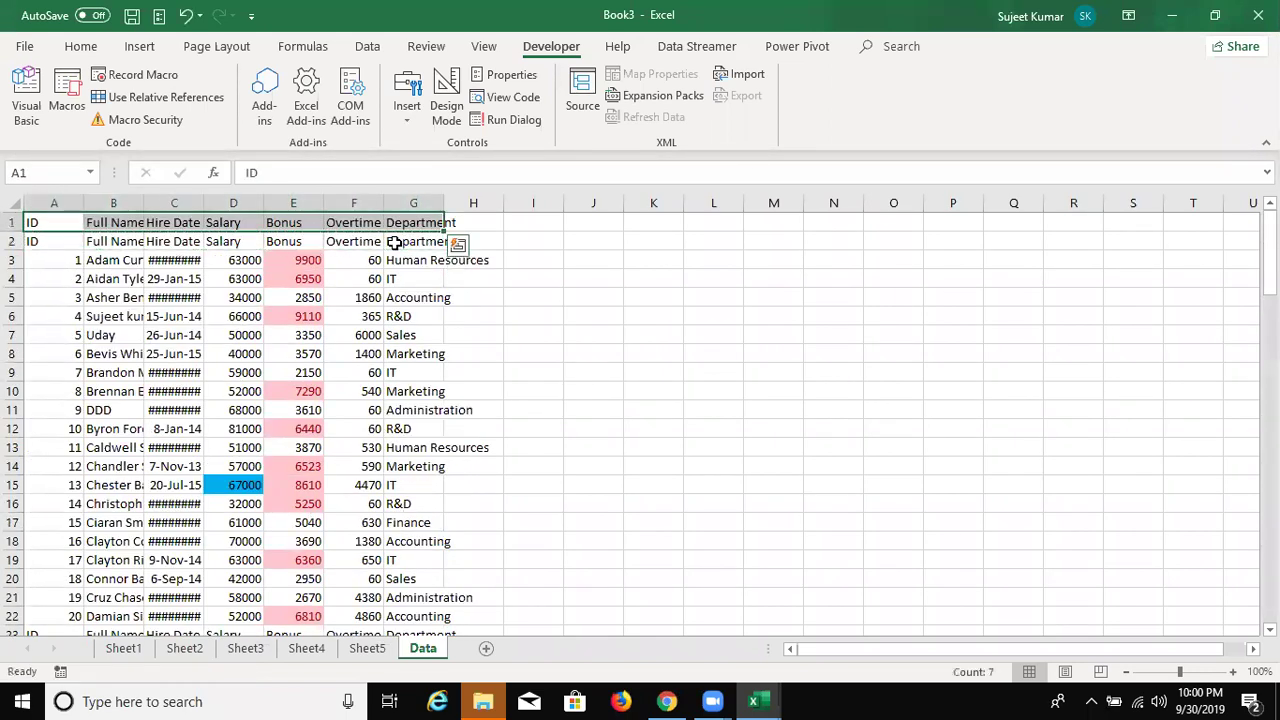
key("ctrl+shift+Down")
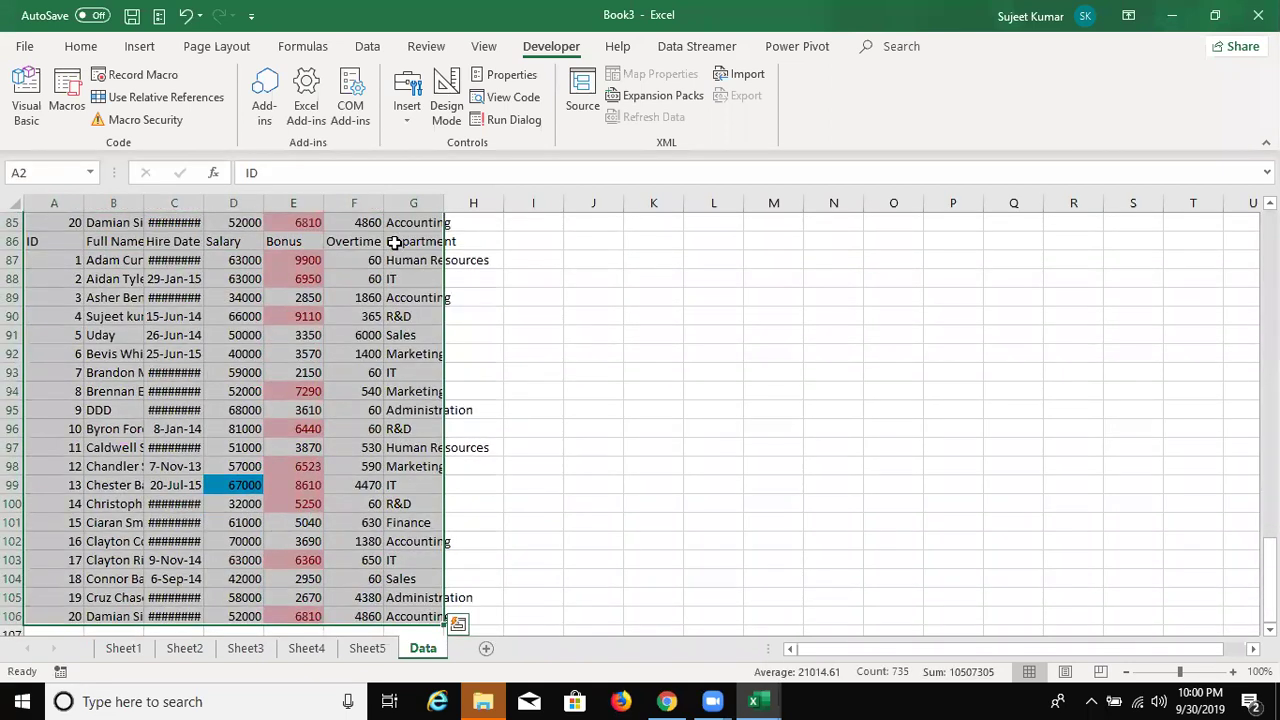
key("Delete")
left_click(224, 347)
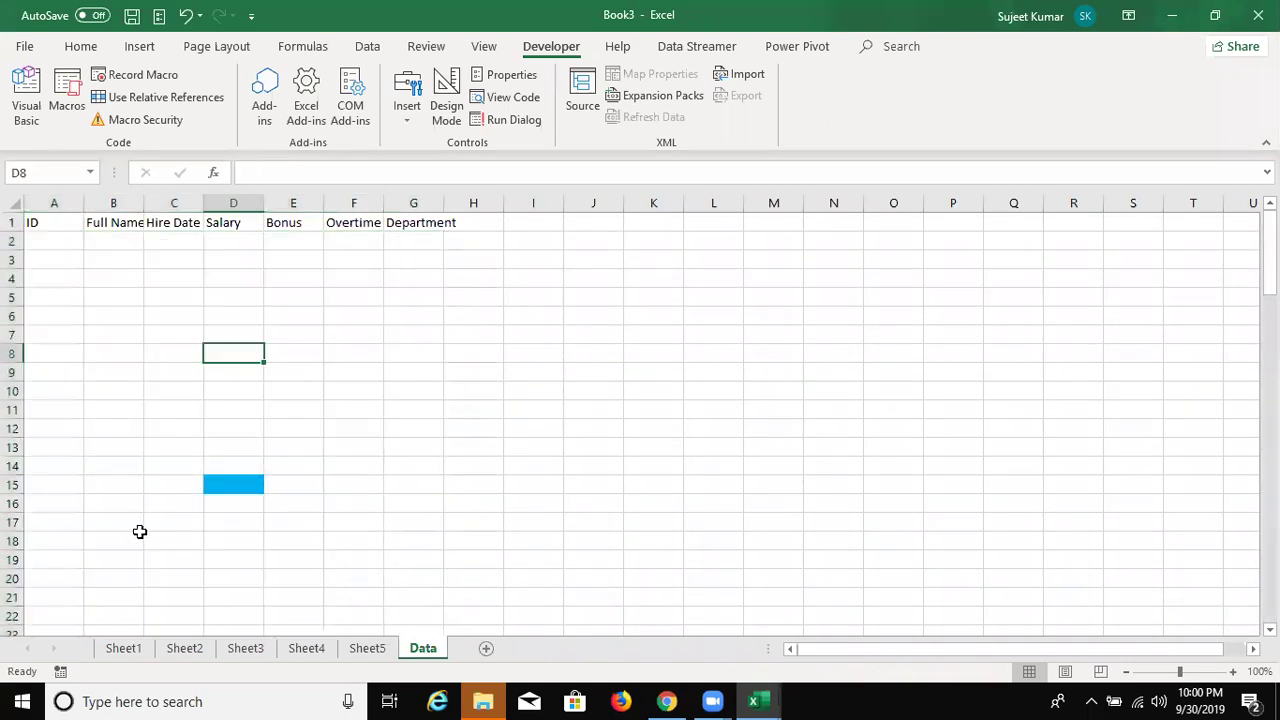
- Copy Sheet1's whole employee table (A1:G21) with Ctrl+A and Ctrl+C
left_click(124, 648)
key("ctrl+c")
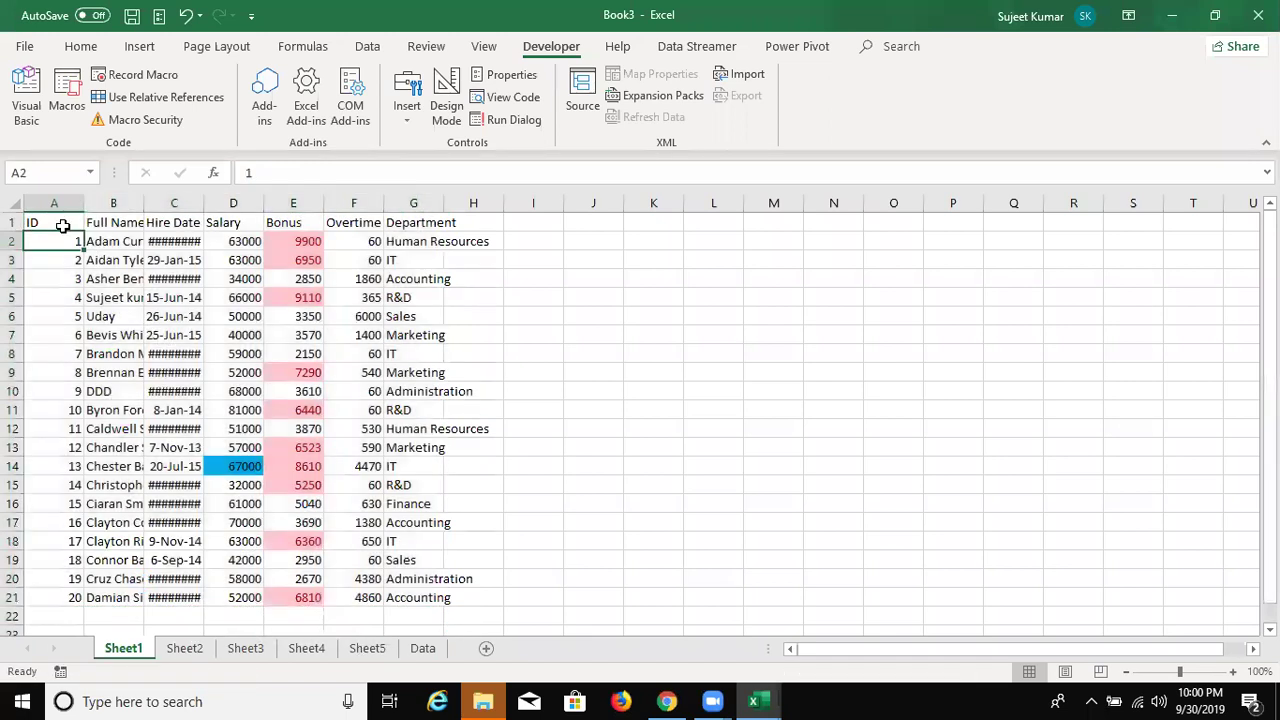
key("ctrl+v")
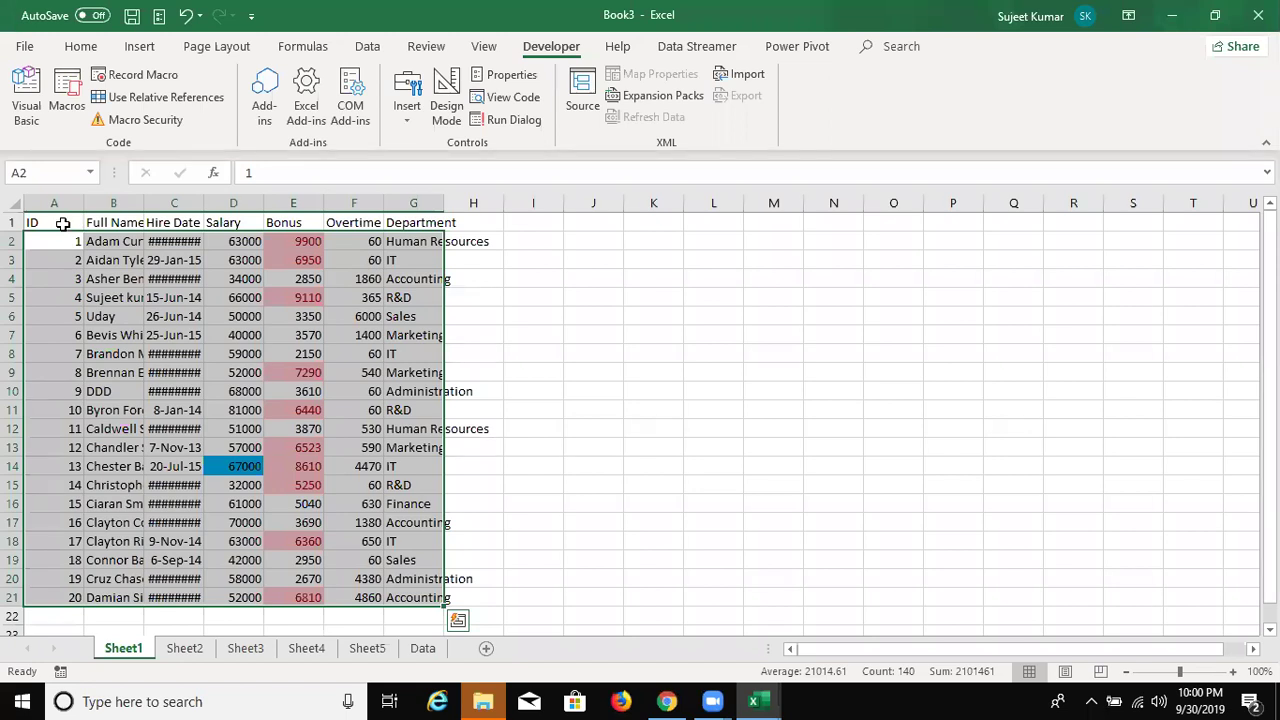
key("ctrl+q")
left_click(543, 394)
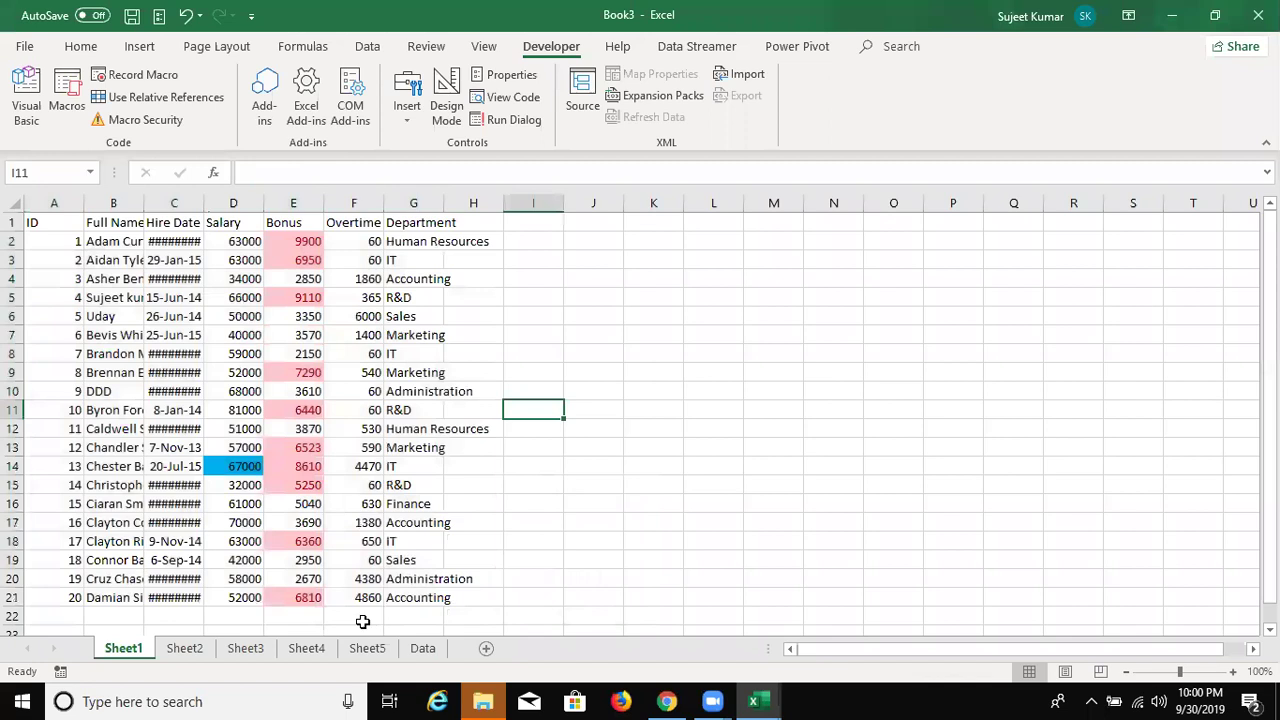
left_click(63, 230)
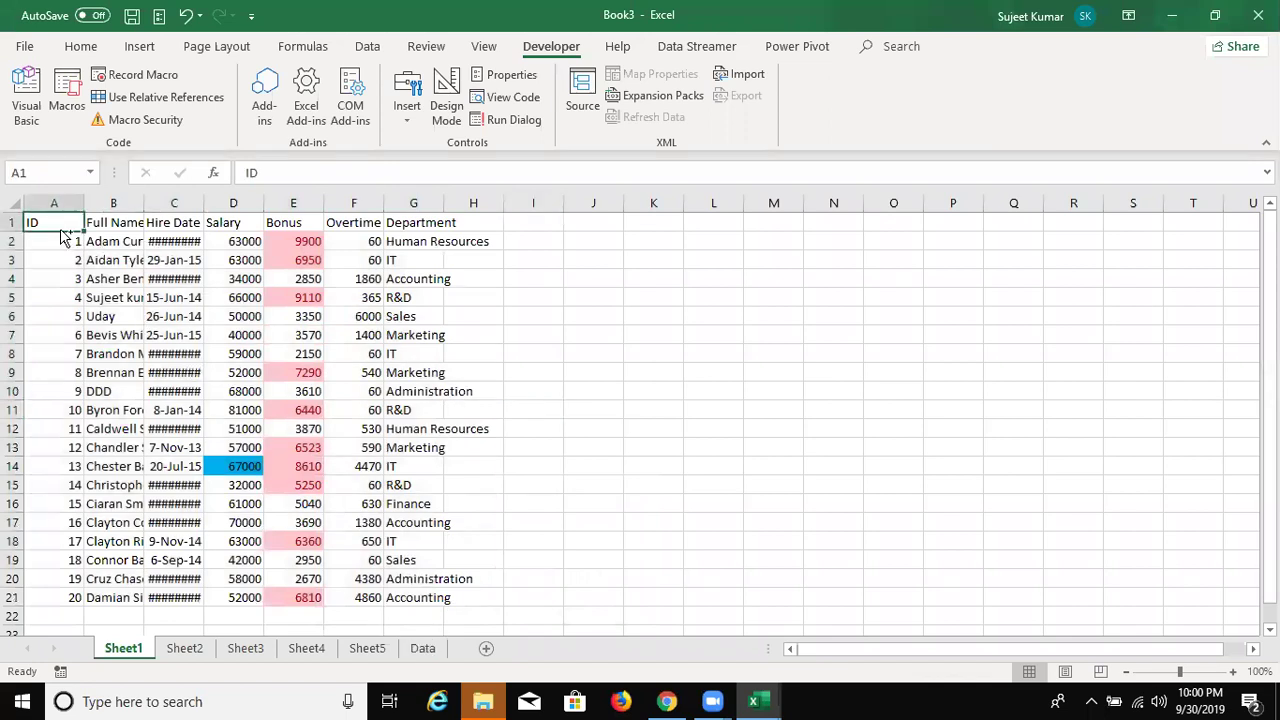
key("ctrl+a")
key("ctrl+c")
left_click(422, 648)
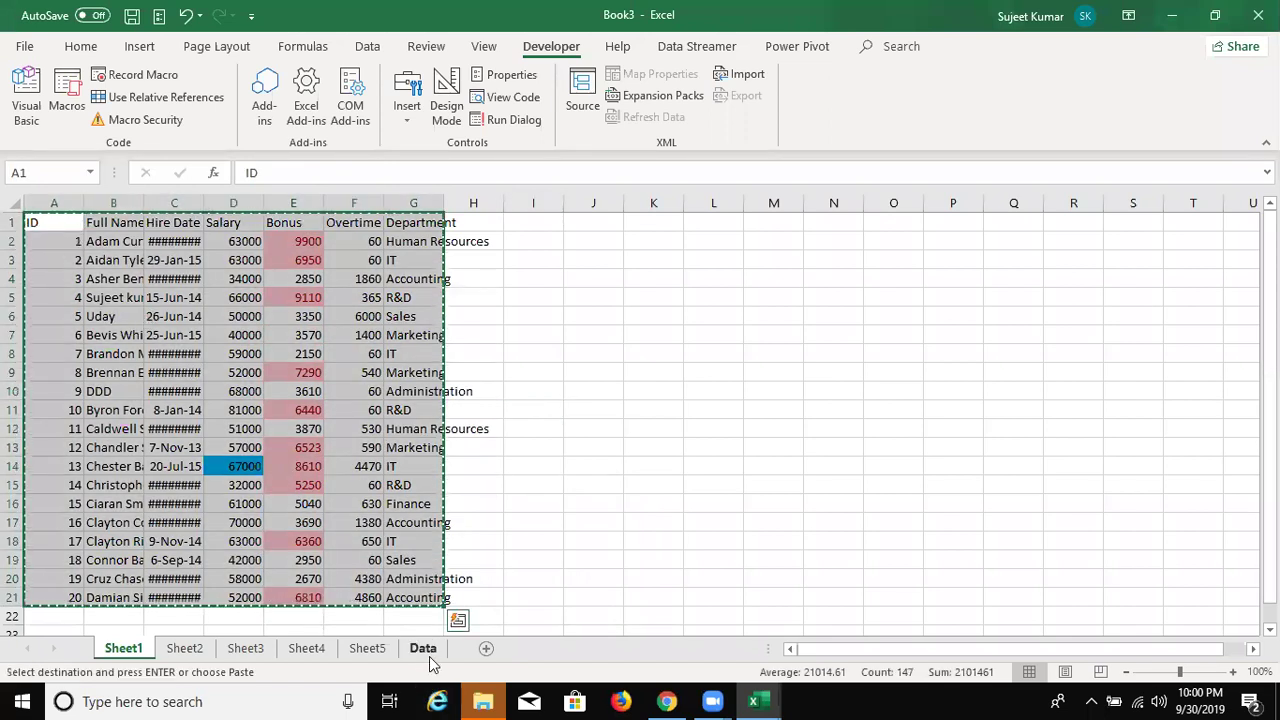
- Paste Sheet1's table at A2 on Data, delete its duplicate header row, then clear the records
left_click(70, 249)
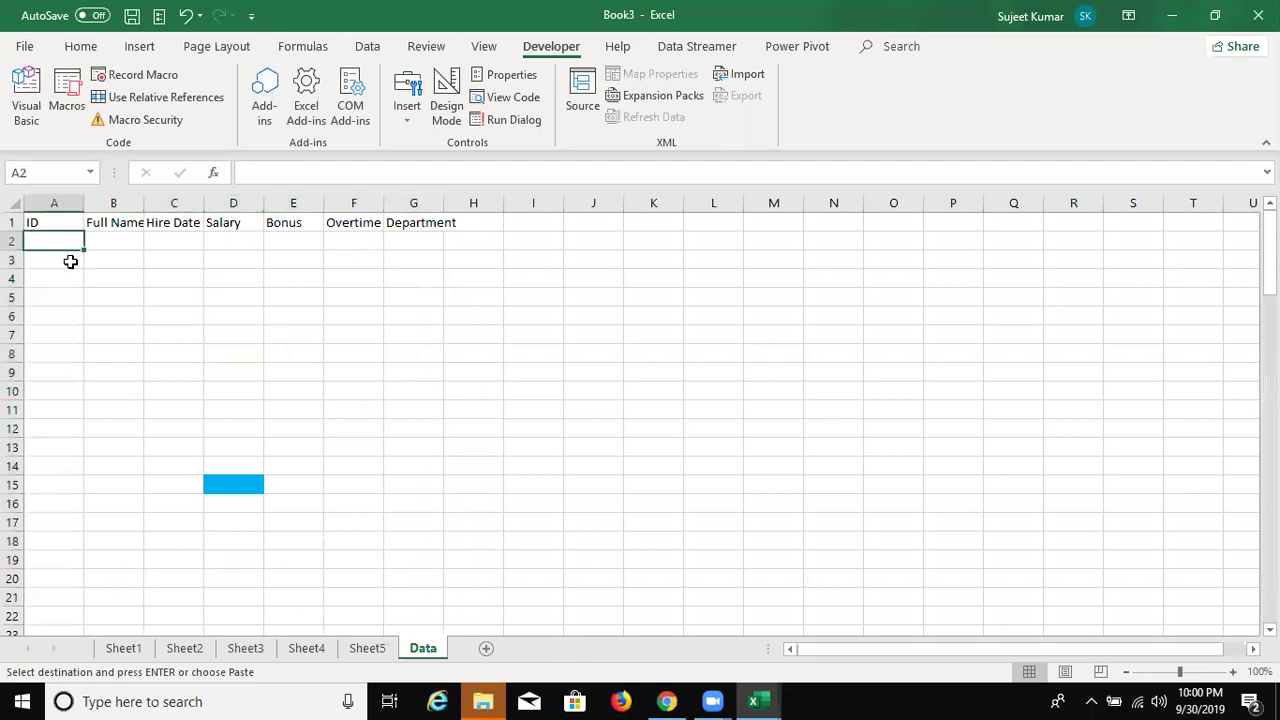
key("ctrl+v")
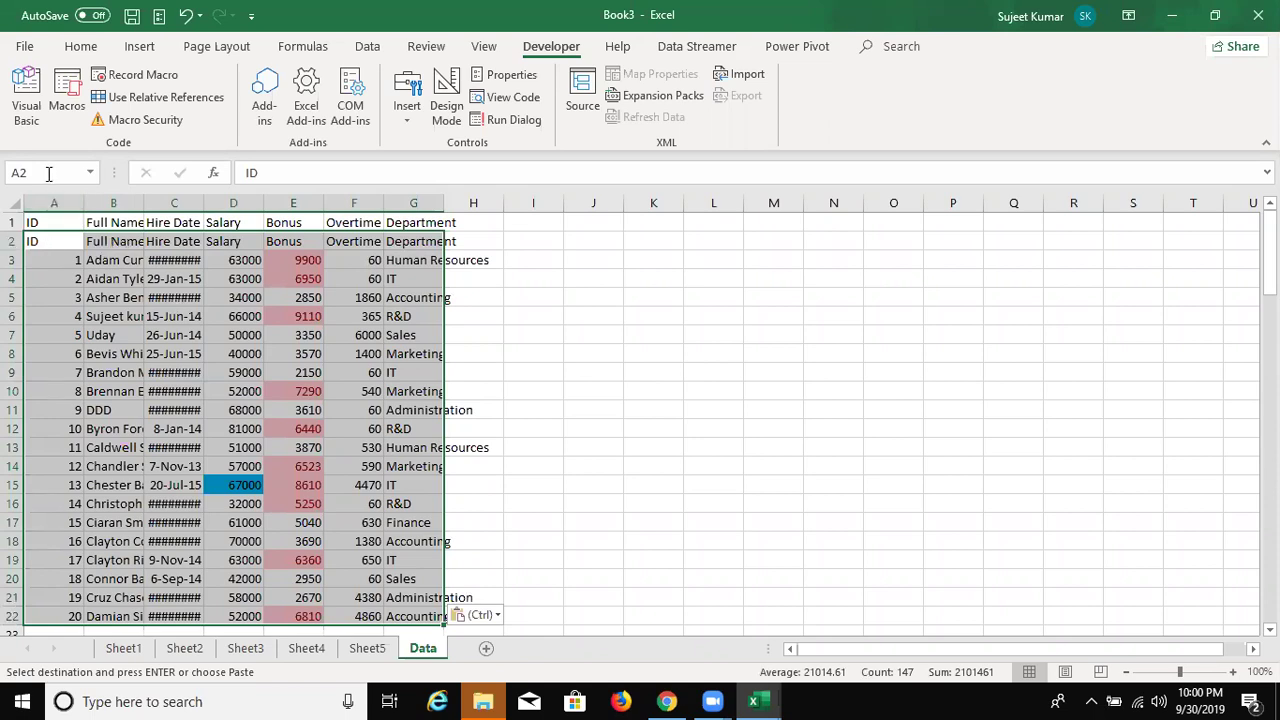
left_click(40, 244)
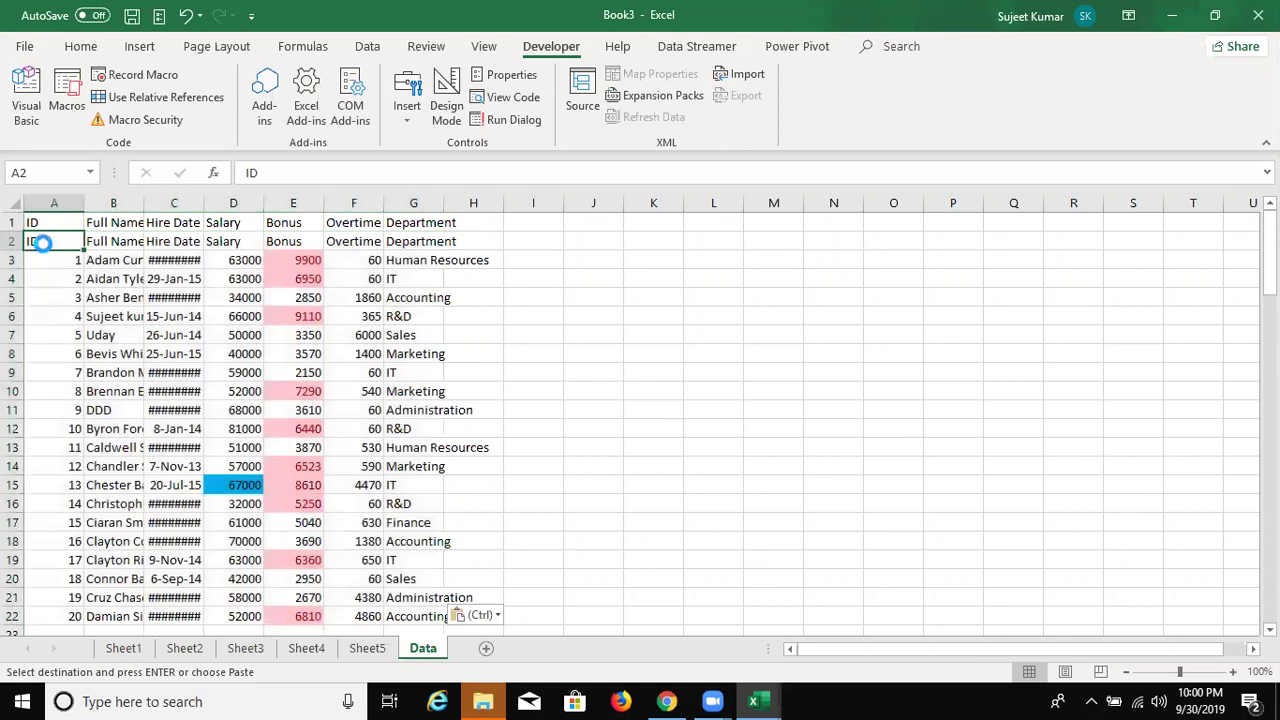
key("ctrl+minus")
left_click(806, 247)
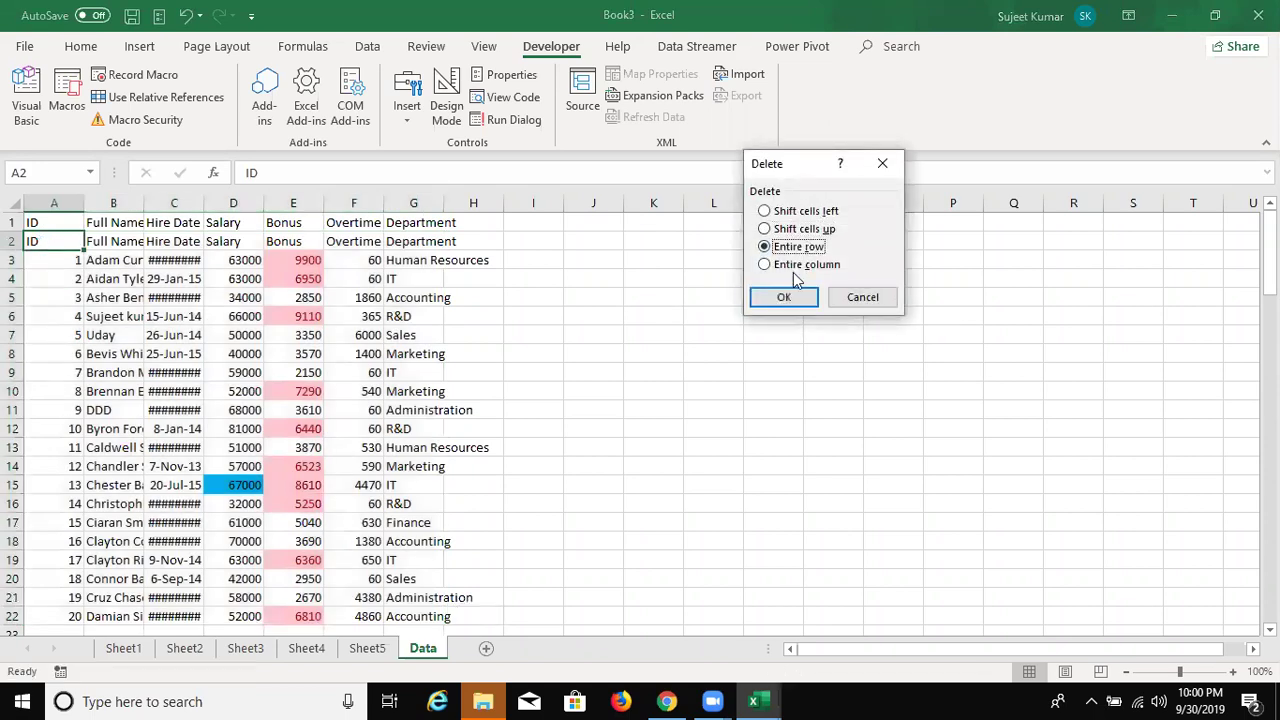
left_click(786, 298)
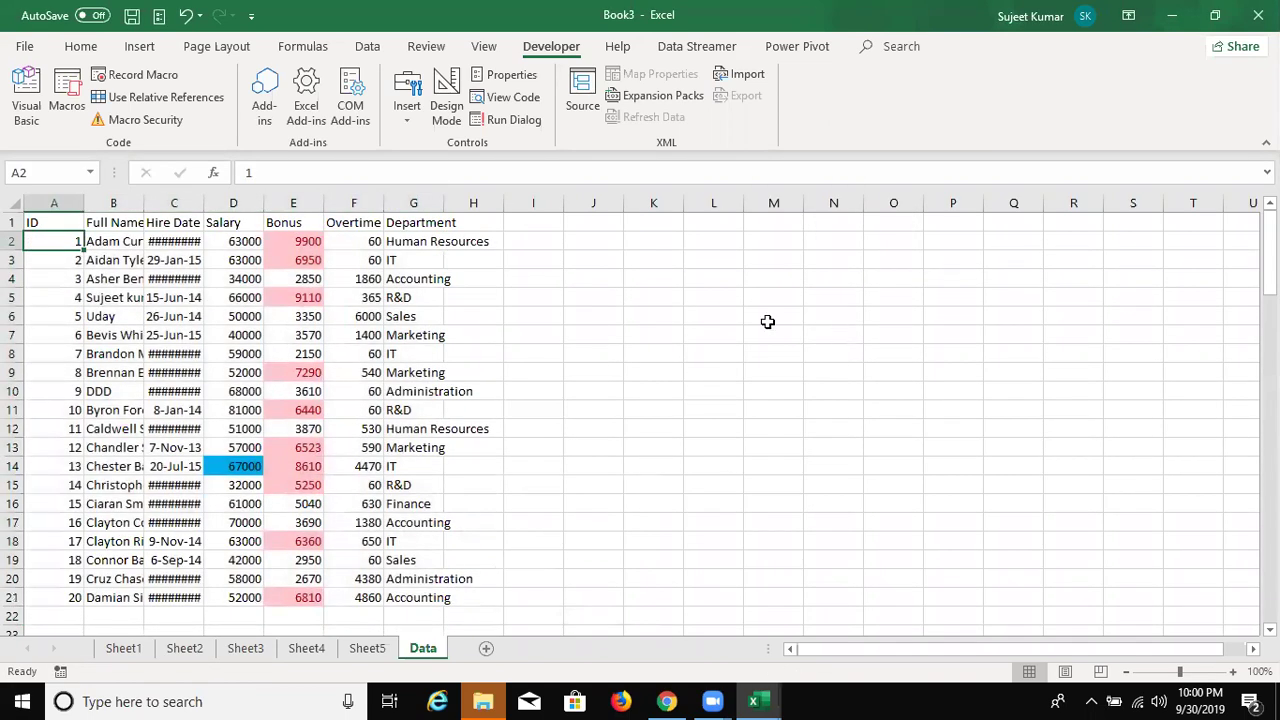
left_click_drag(54, 240, 537, 569)
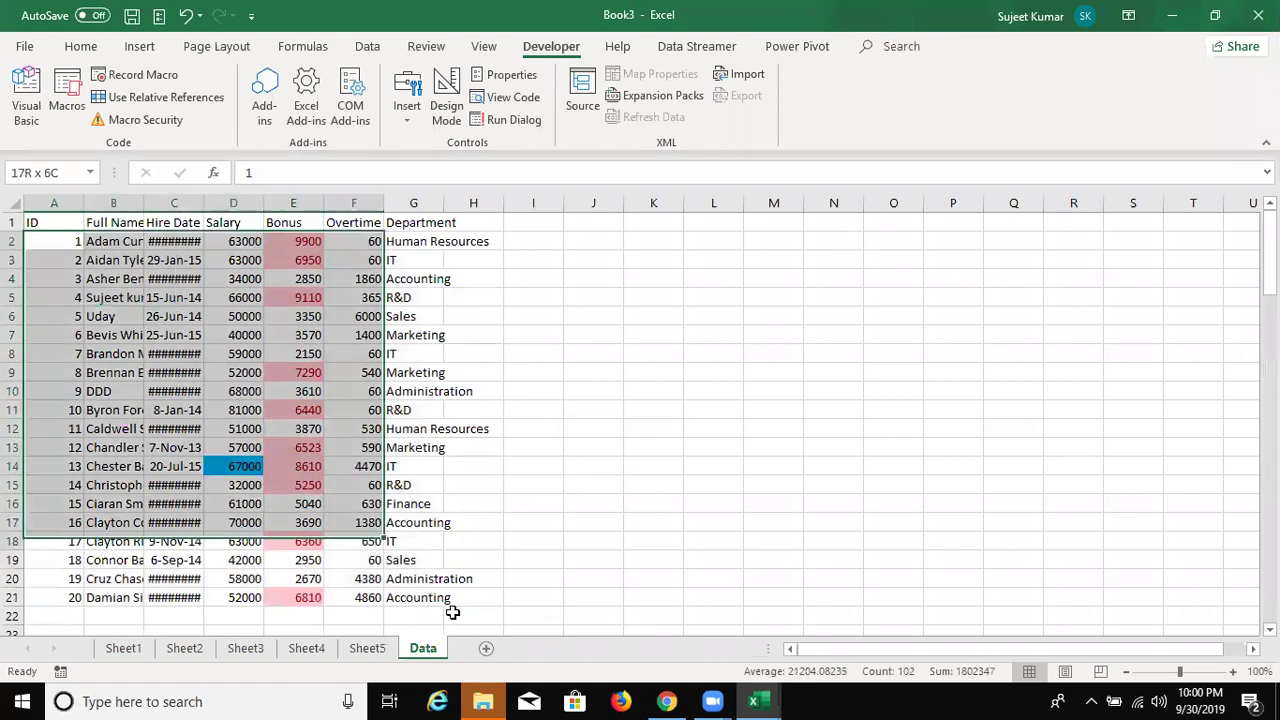
key("Delete")
- Add the line ActiveCell.EntireRow.Delete just above Next i in the rr macro
key("alt+F11")
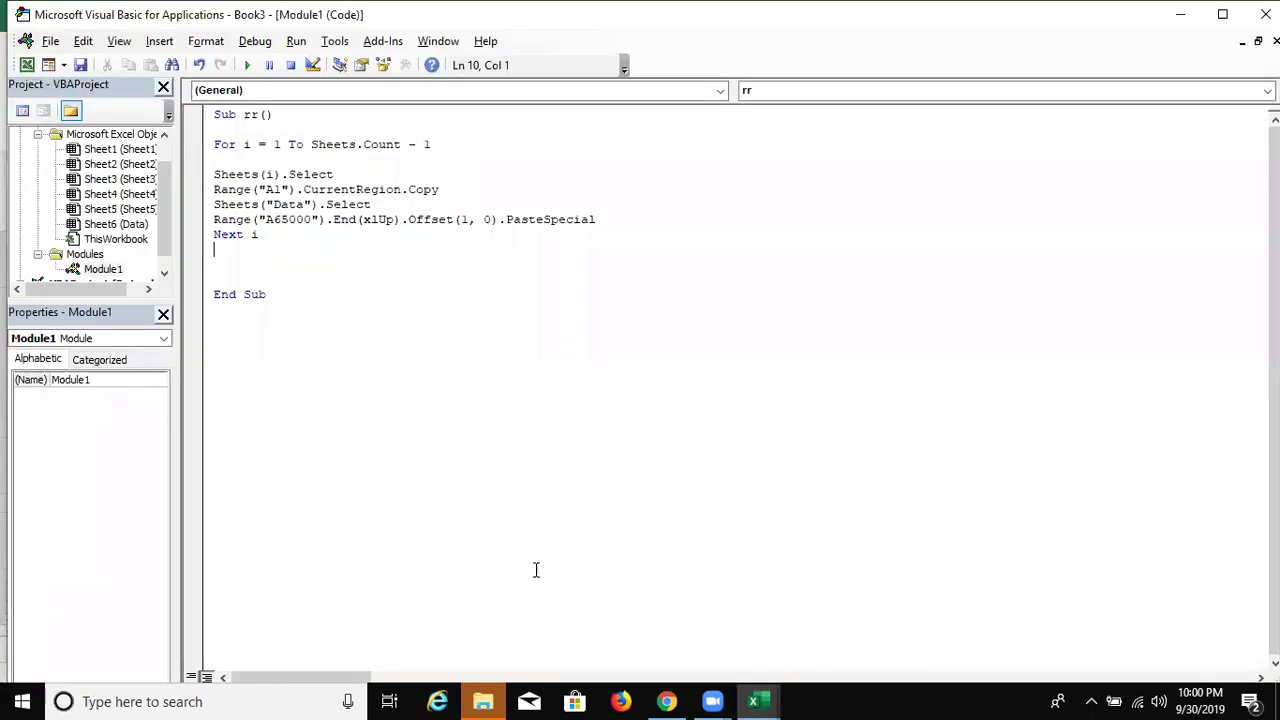
left_click(213, 234)
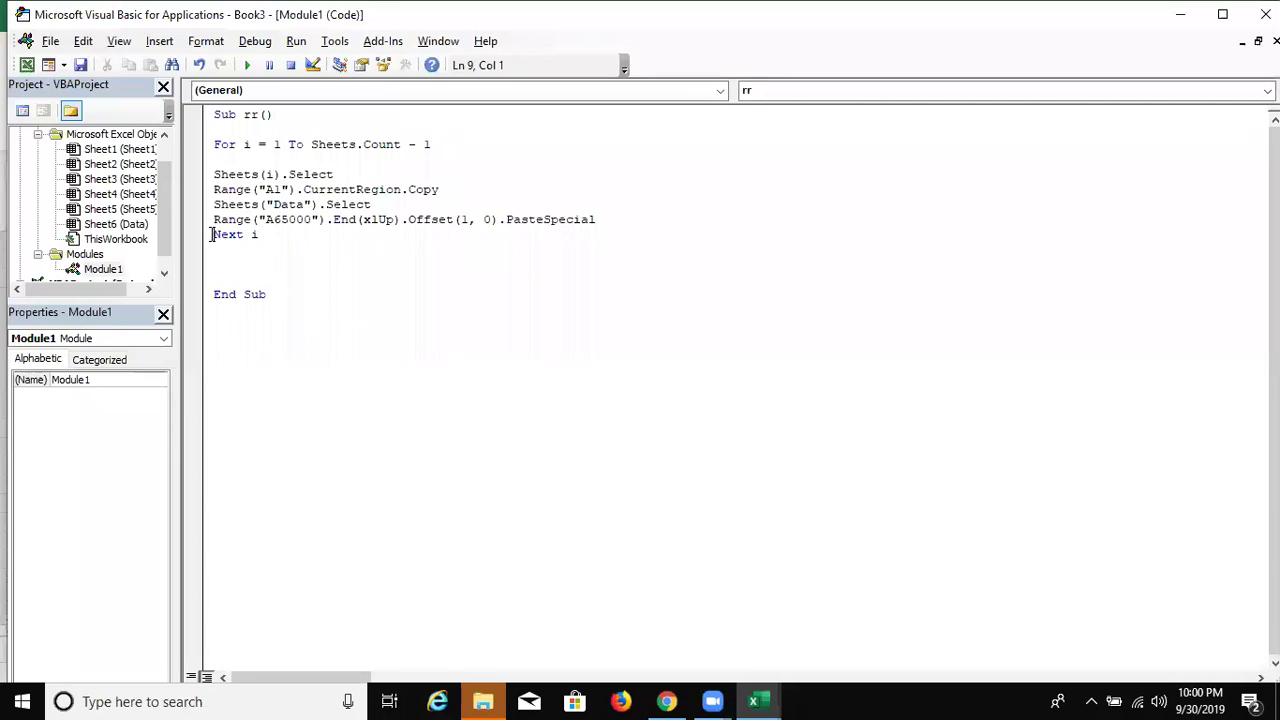
key("Return")
left_click(211, 236)
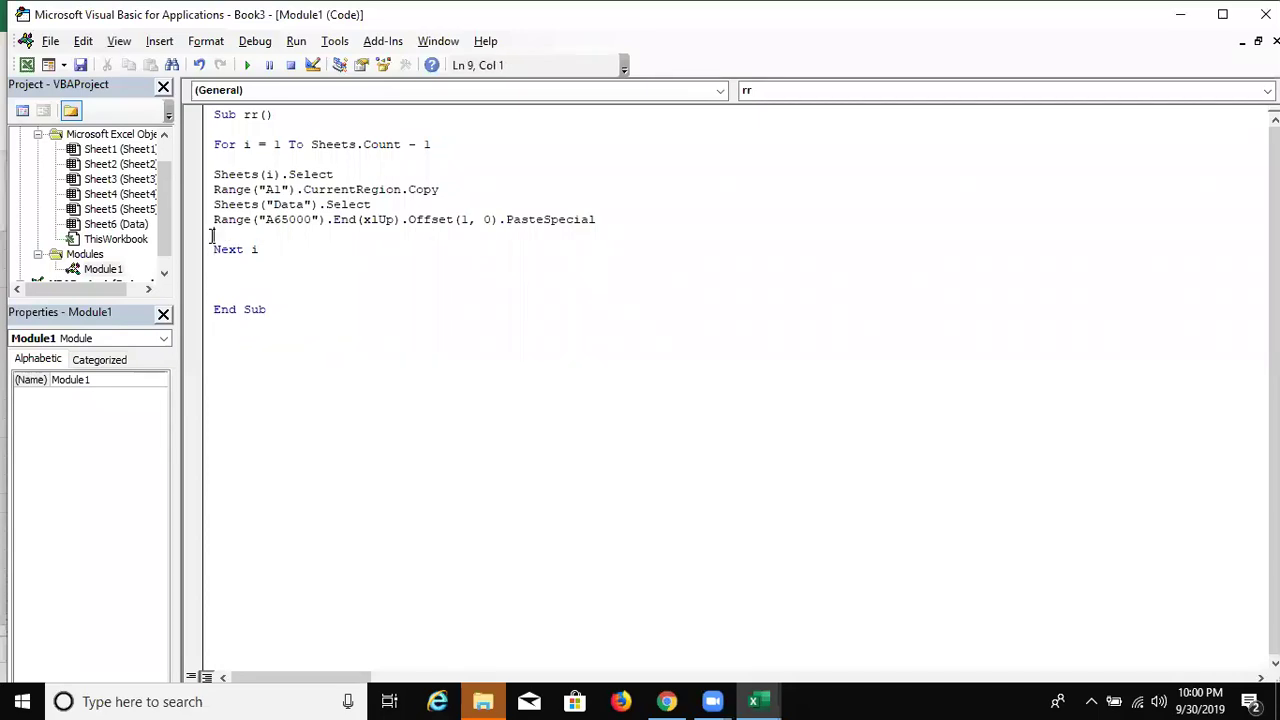
type("activecell.en")
key("Down")
key("Down")
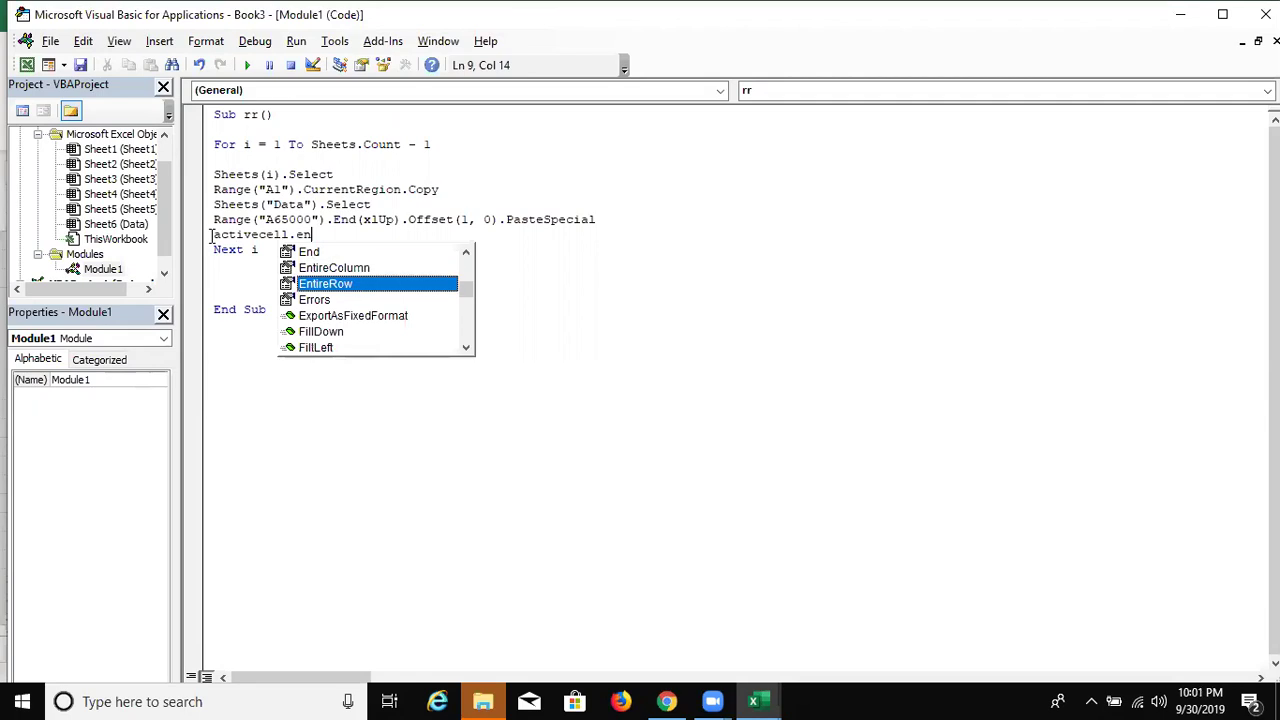
key("Tab")
type(".de")
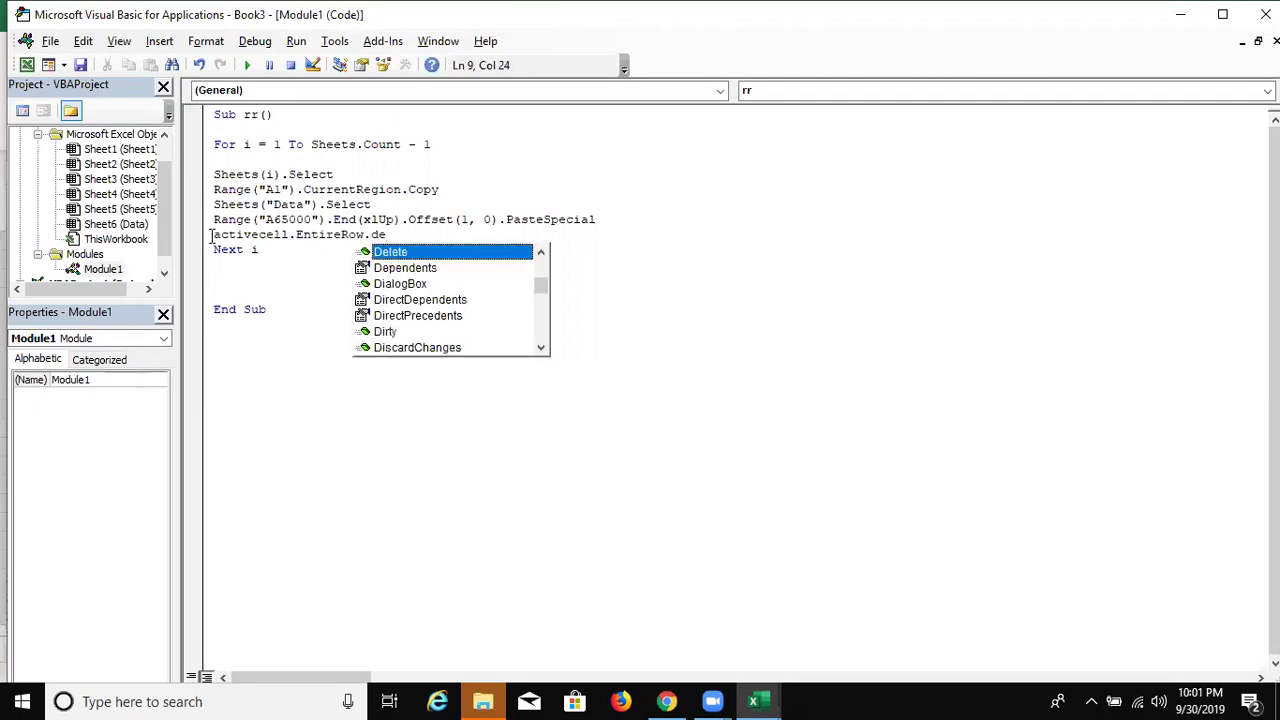
key("Return")
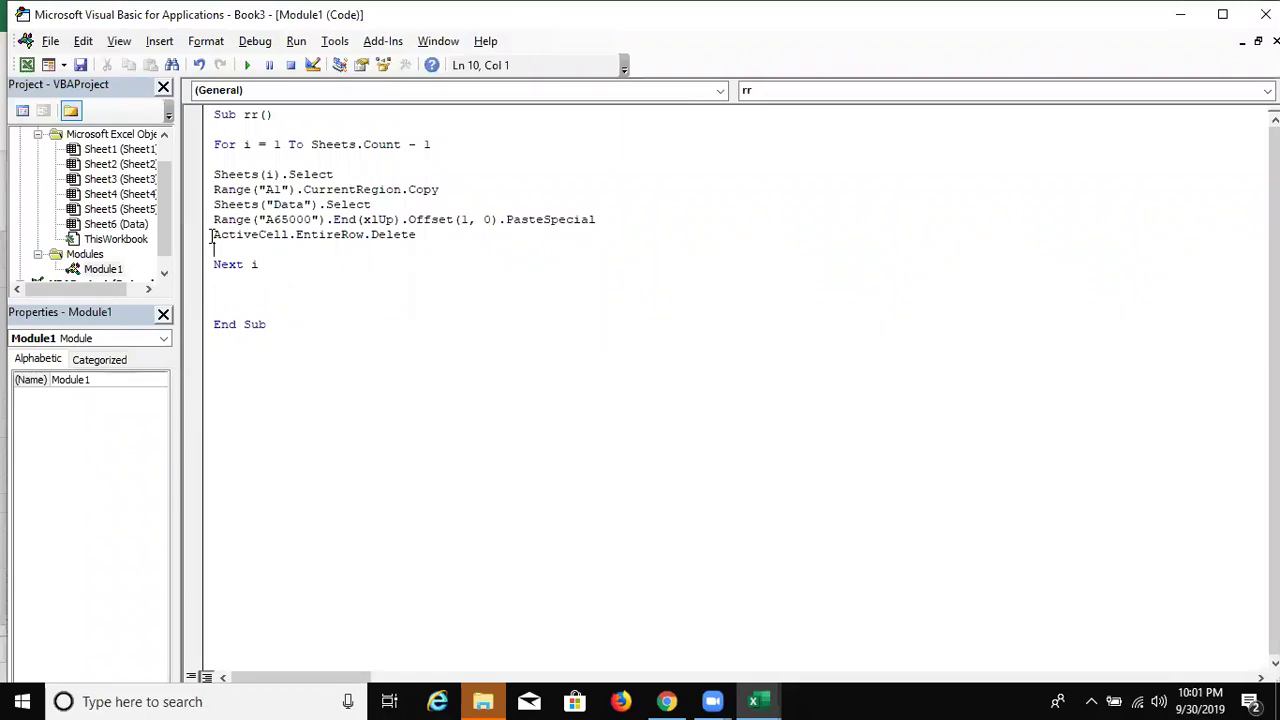
left_click(370, 290)
- Run the rr macro from the Macros list and scroll the Data sheet back to the top
key("alt+F11")
left_click(188, 262)
left_click(62, 114)
left_click(735, 153)
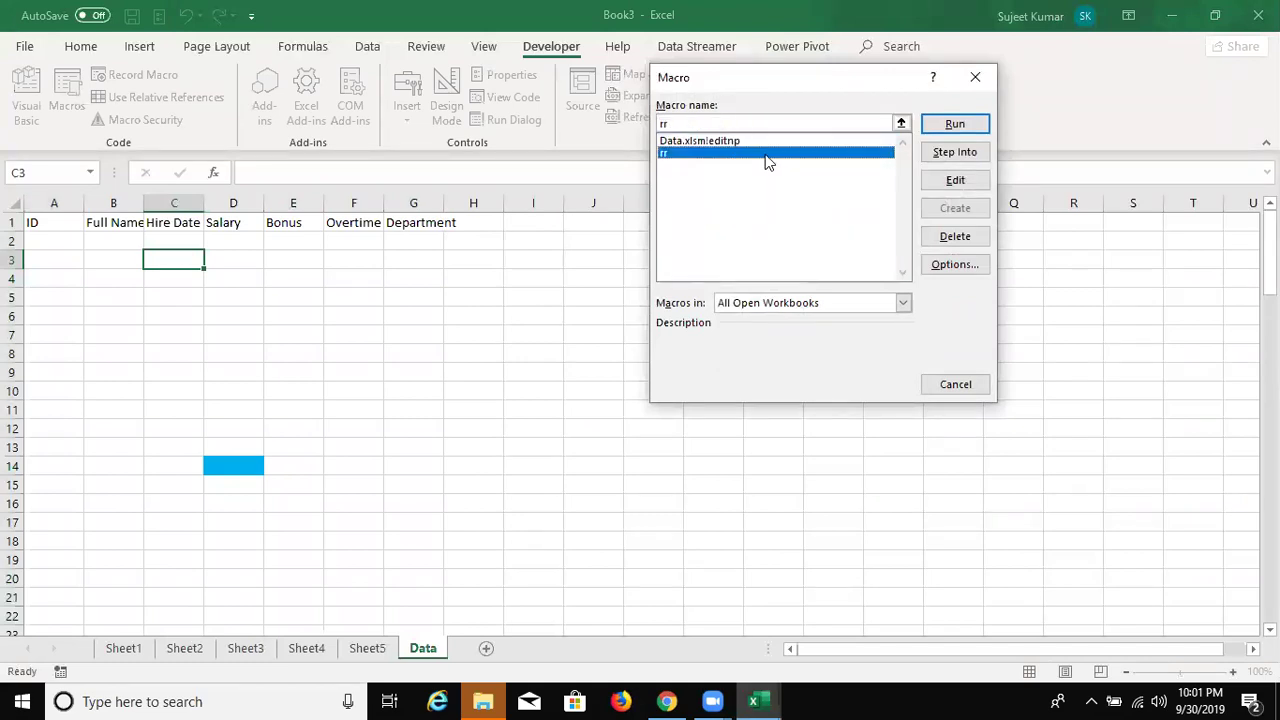
left_click(940, 128)
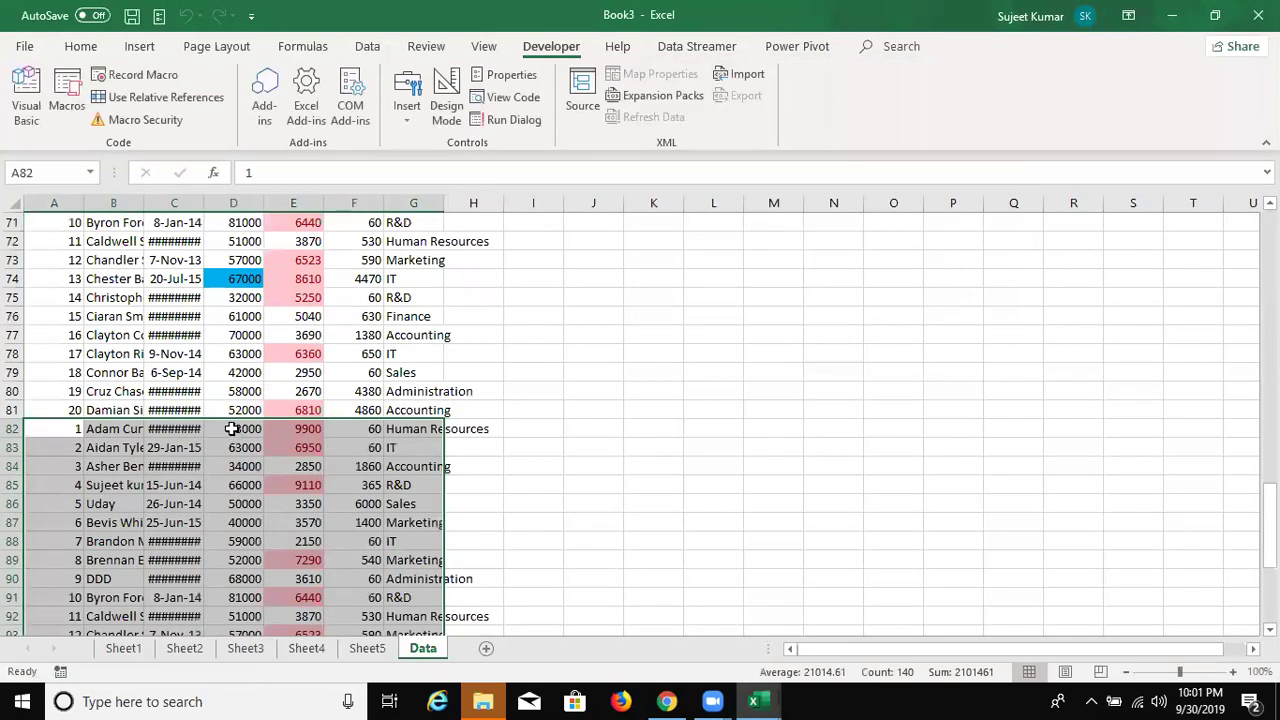
scroll(231, 428, "up", 4)
scroll(231, 428, "up", 4)
scroll(231, 428, "up", 2)
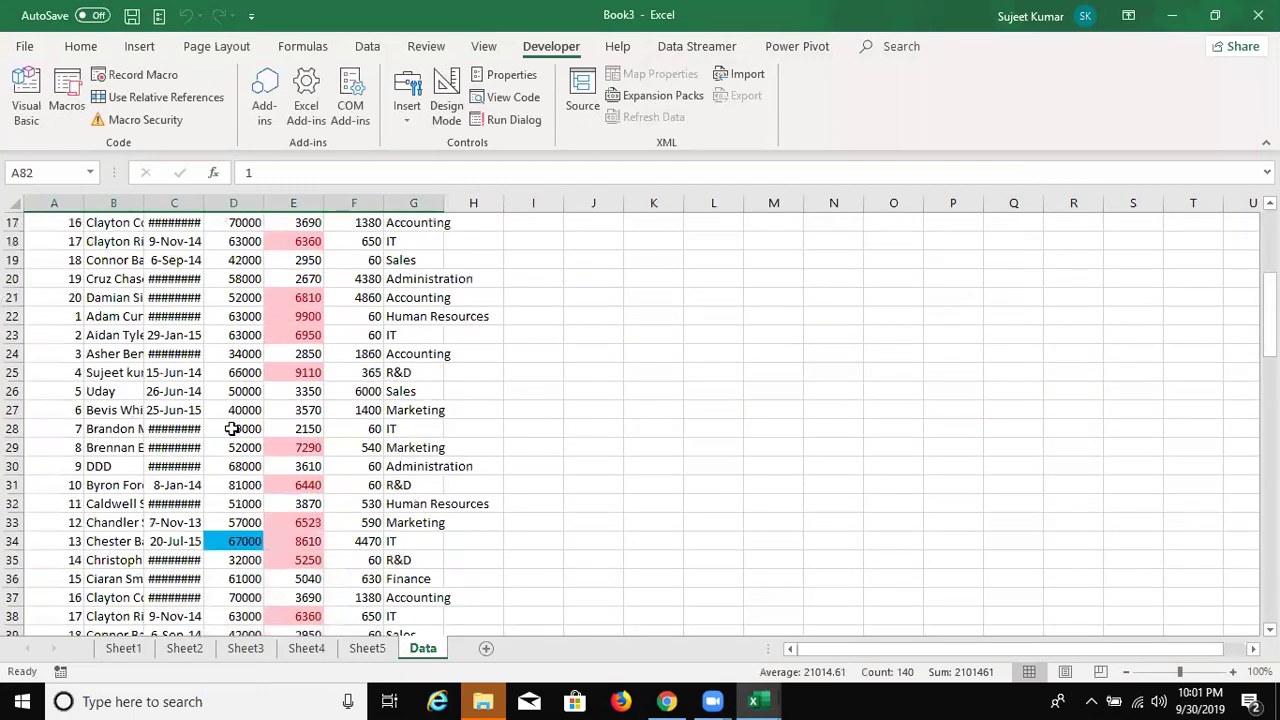
scroll(231, 428, "up", 8)
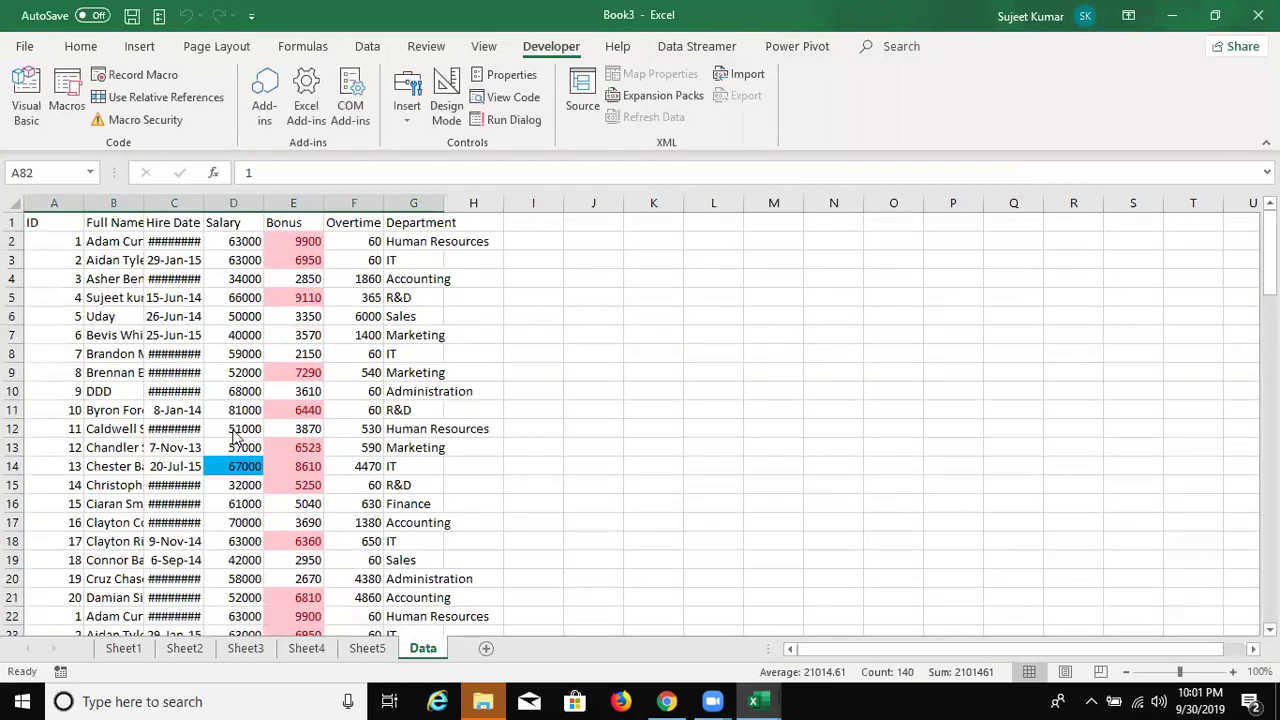
key("alt+F11")
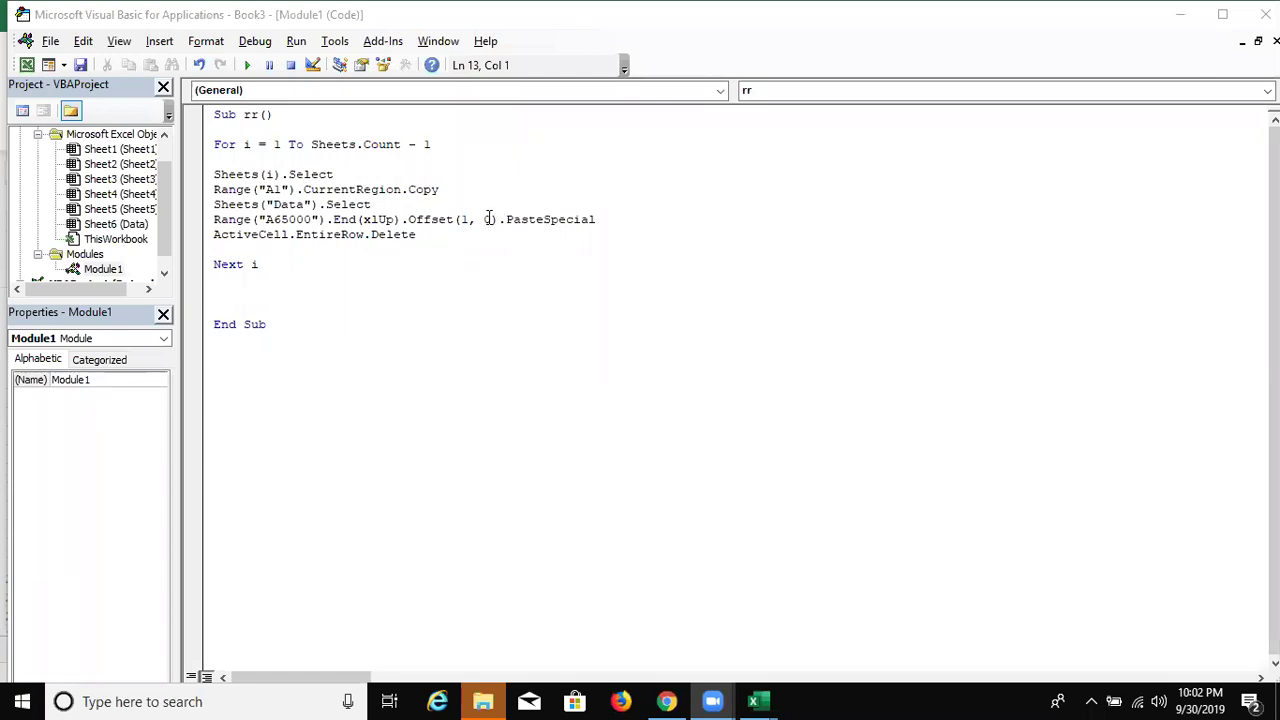
- Drag the Data sheet tab so it sits between Sheet2 and Sheet3
left_click(274, 307)
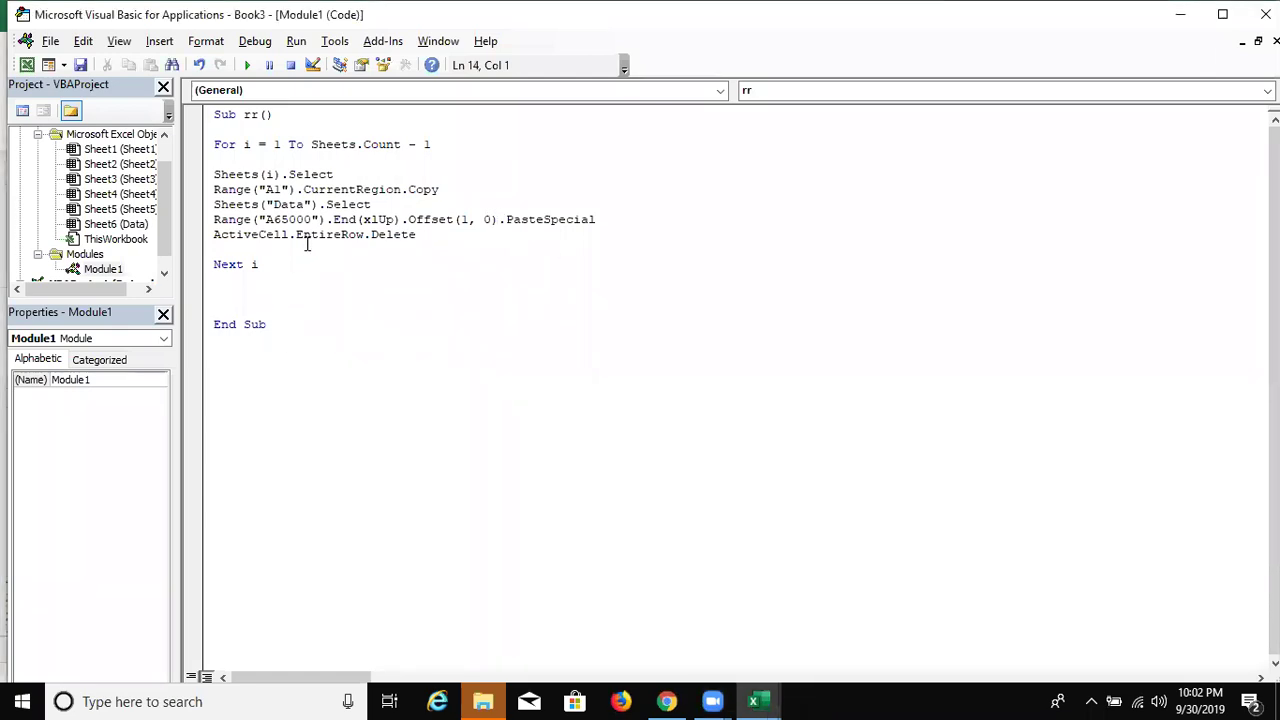
key("alt+Tab")
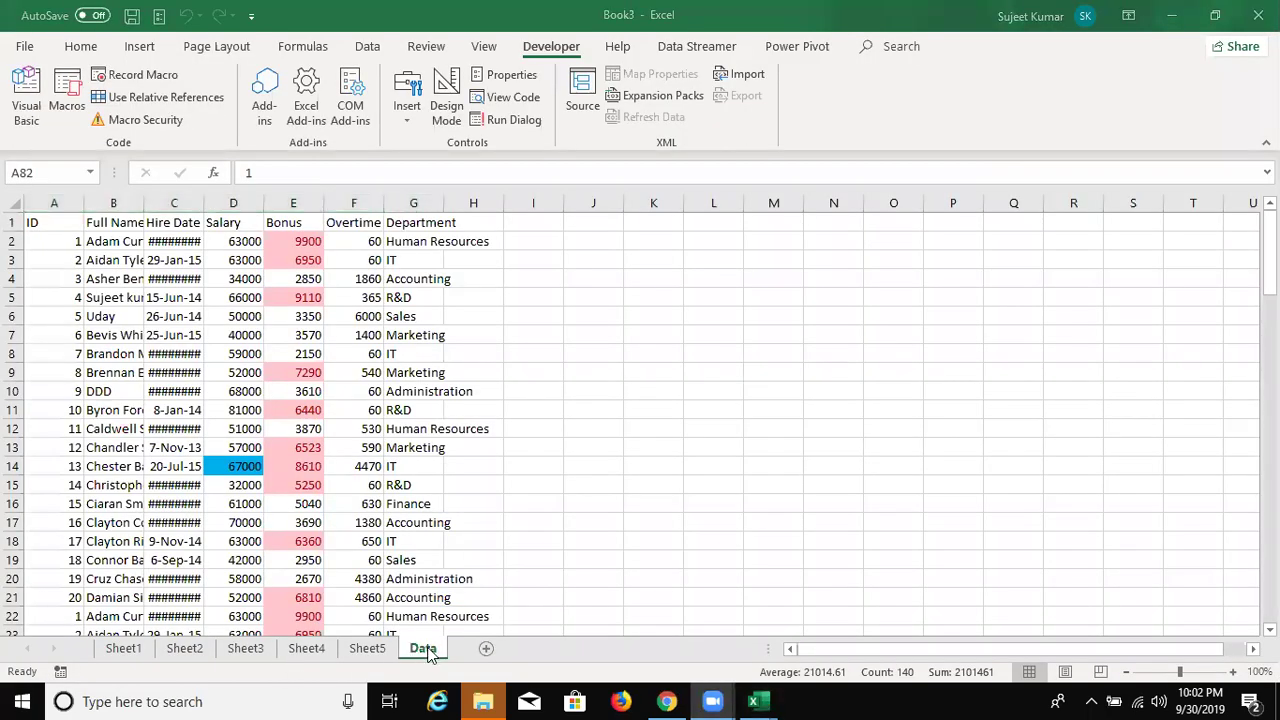
left_click_drag(357, 650, 237, 660)
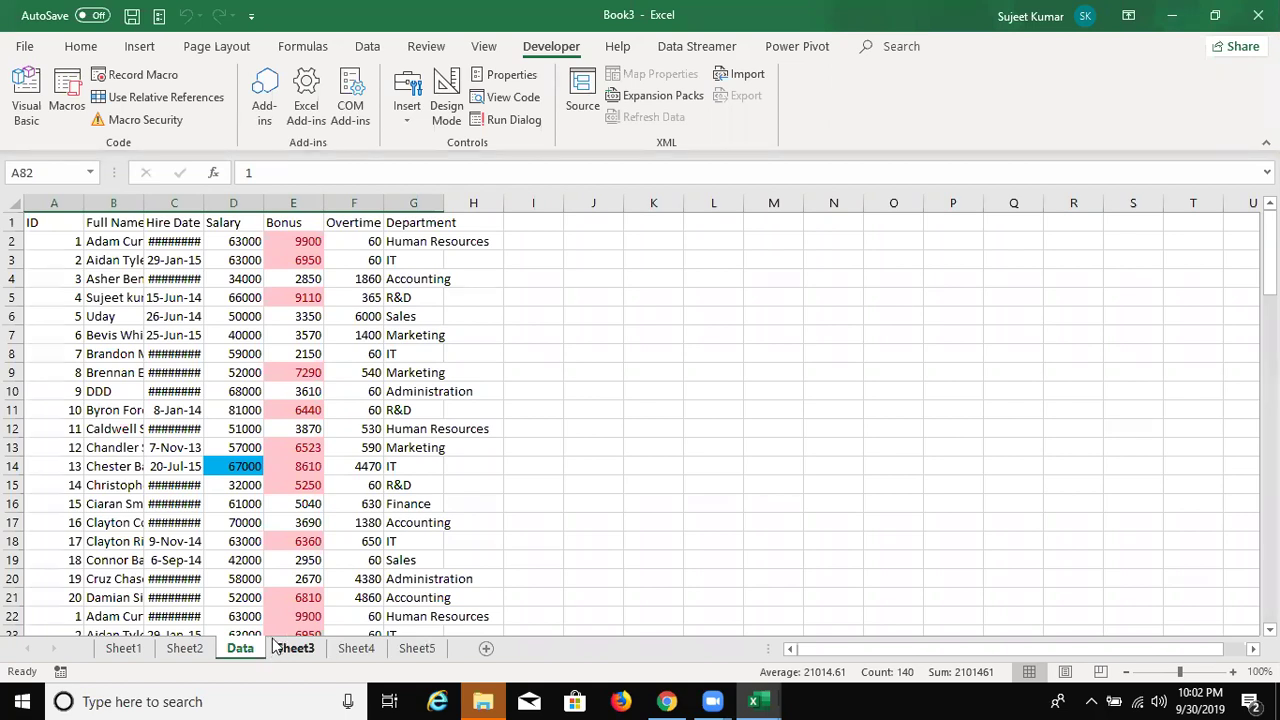
key("alt+Tab")
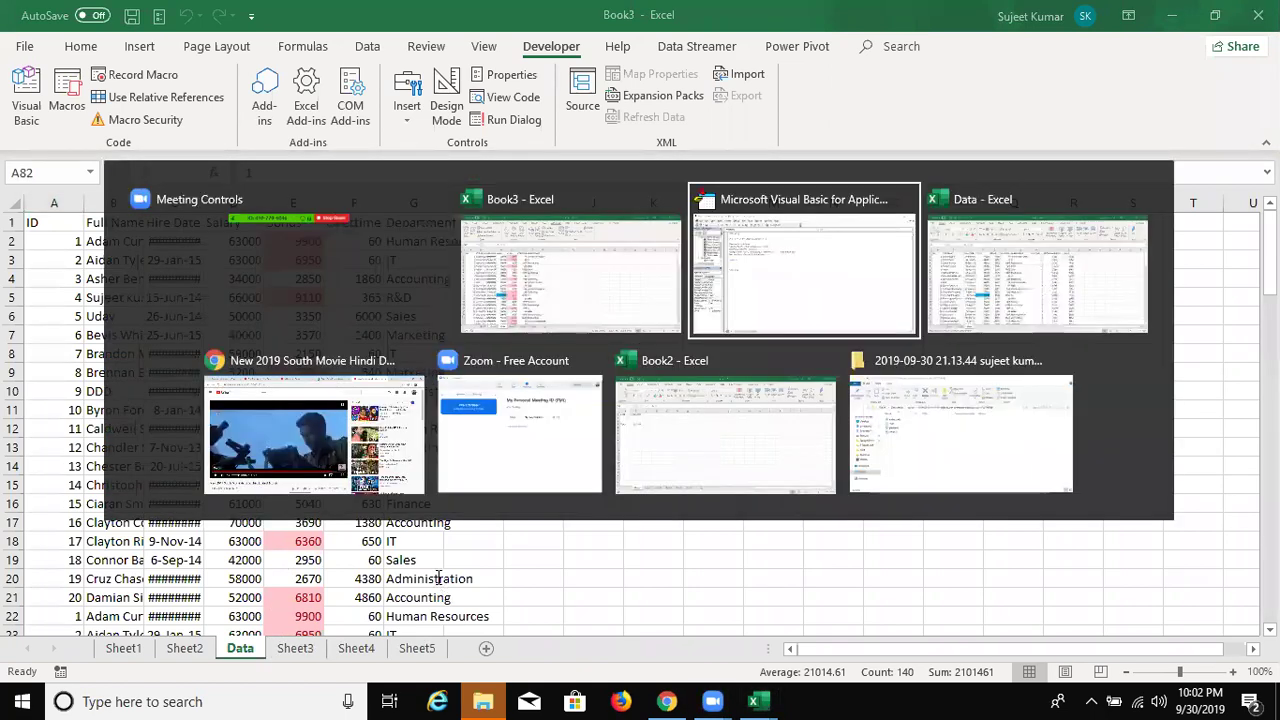
- Make the For loop run to Sheets.Count and wrap its body in If Sheets(i).Name <> "Data" Then … End If
left_click(436, 144)
key("BackSpace")
key("BackSpace")
key("BackSpace")
key("Down")
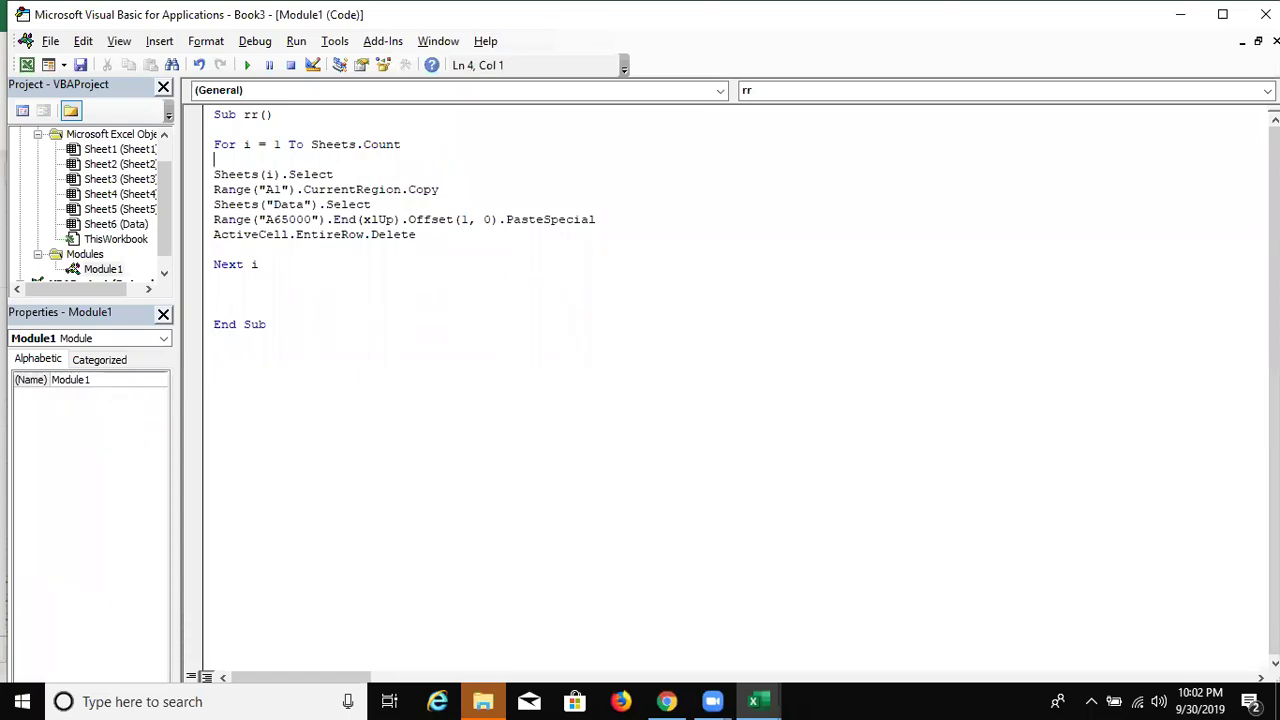
key("Return")
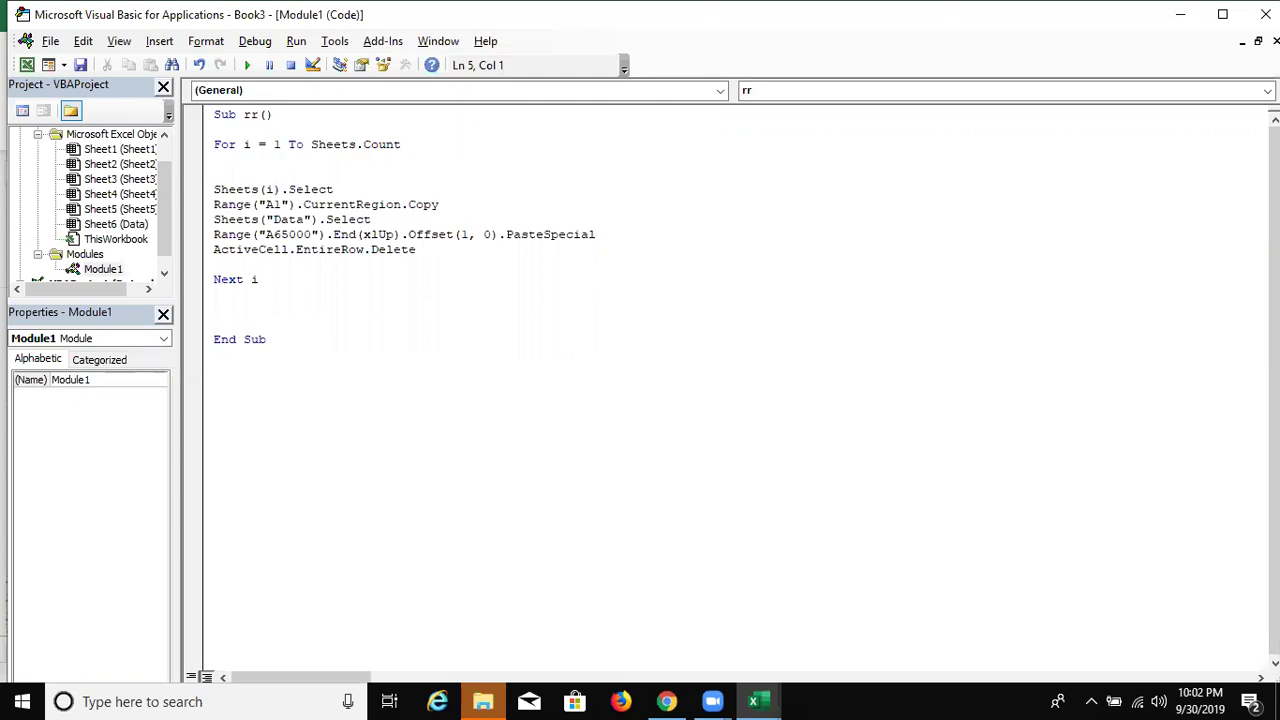
type("if ")
type("sheets")
type("(i)")
type(".")
type("name=")
key("BackSpace")
type("<>\"Data\" then")
key("Down")
key("Down")
key("Down")
key("Down")
key("Down")
key("Down")
type("end if")
key("Up")
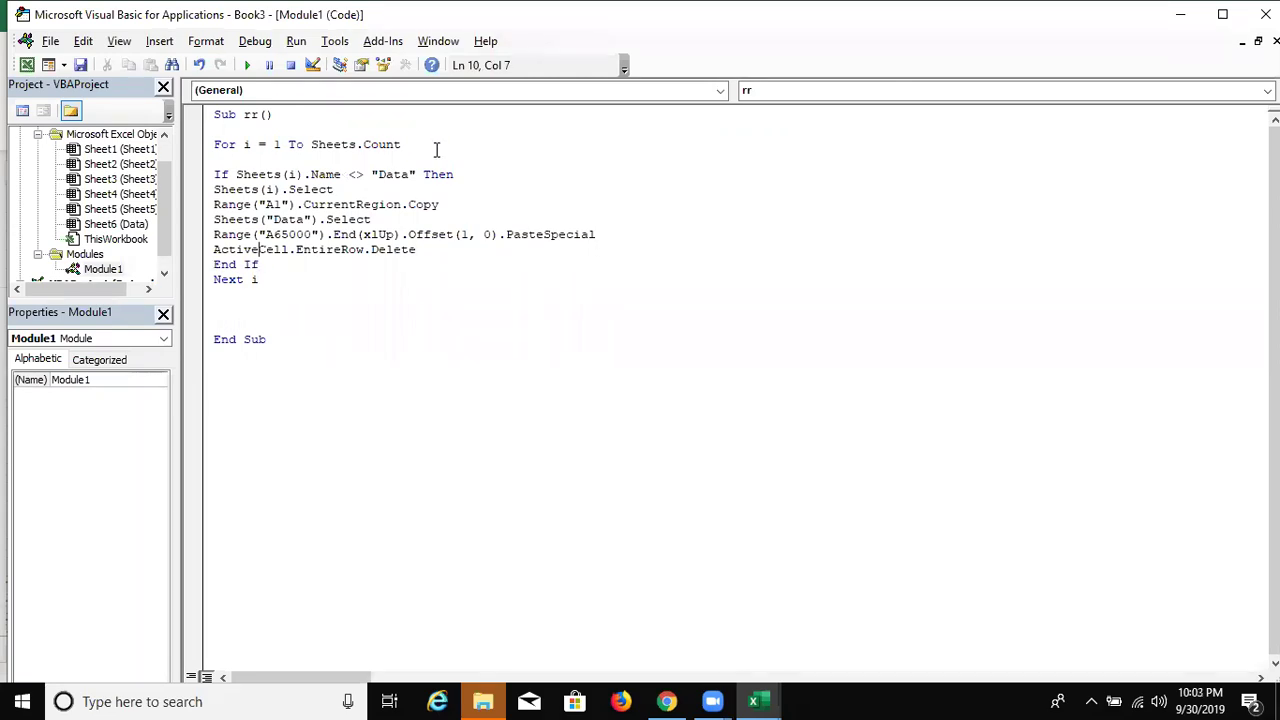
double_click(388, 174)
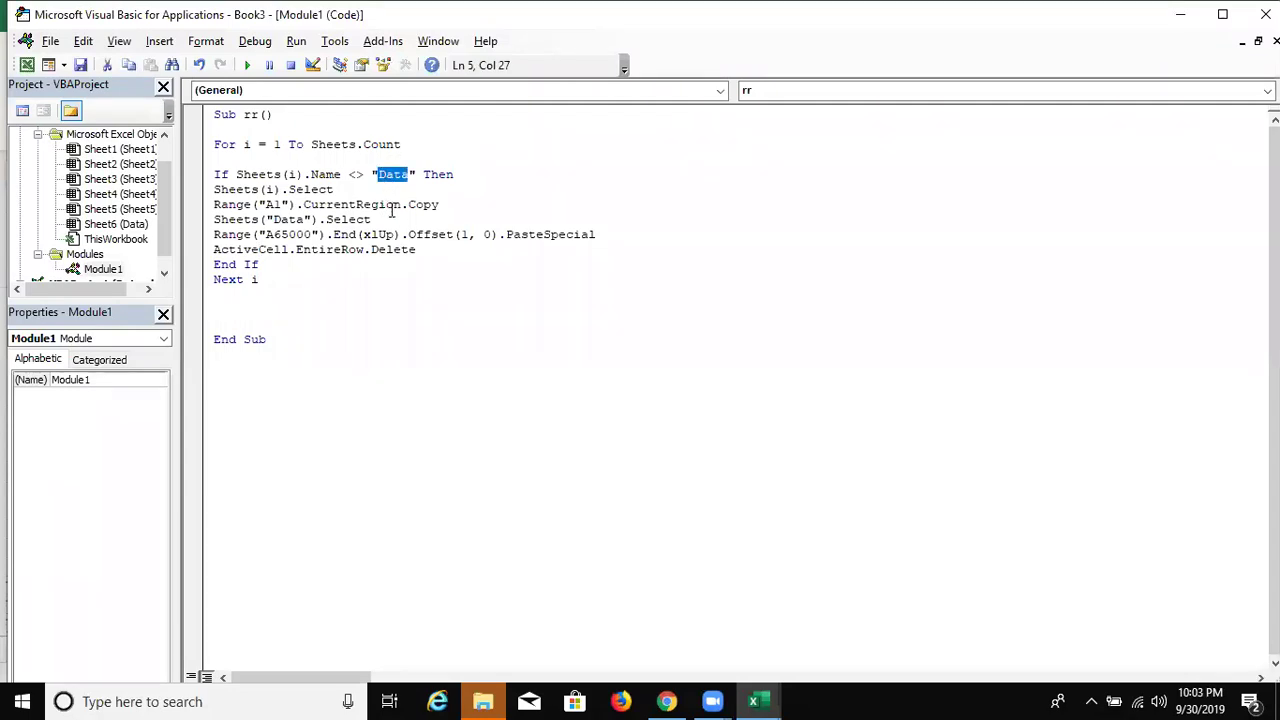
key("alt+Tab")
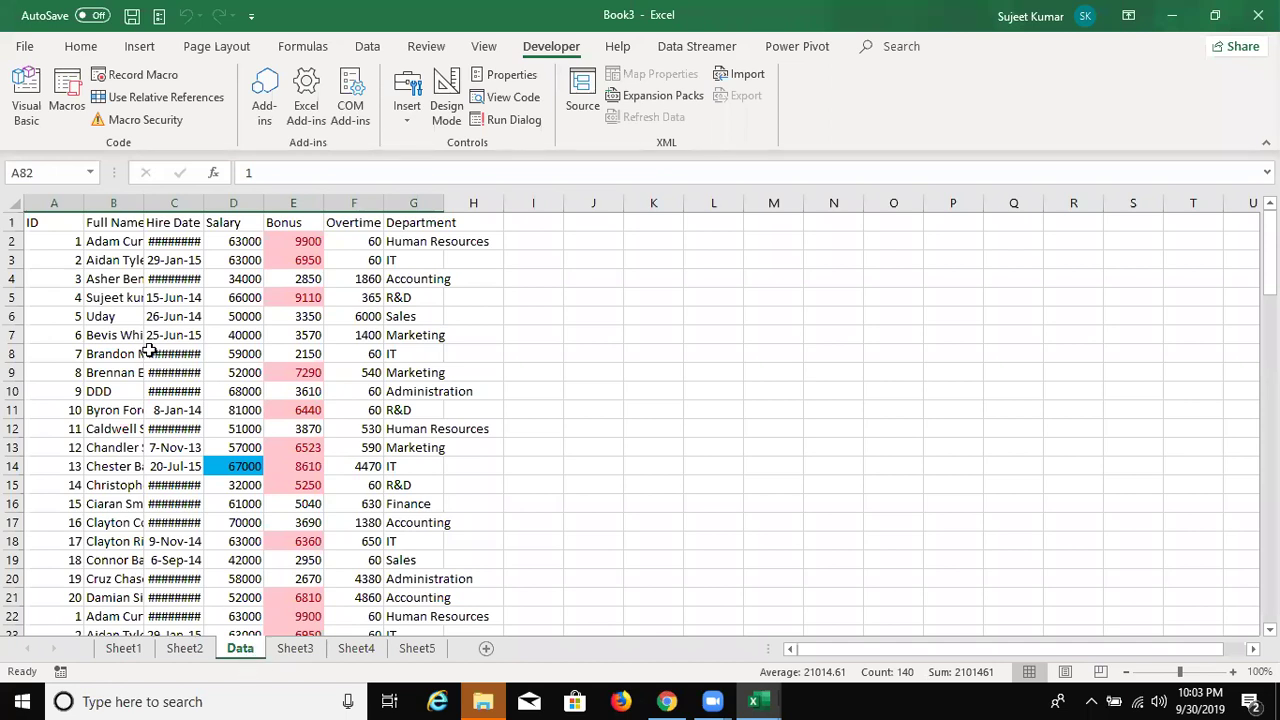
- Inspect the first Data record across its columns, then look over the macro code and return to Excel
left_click(65, 242)
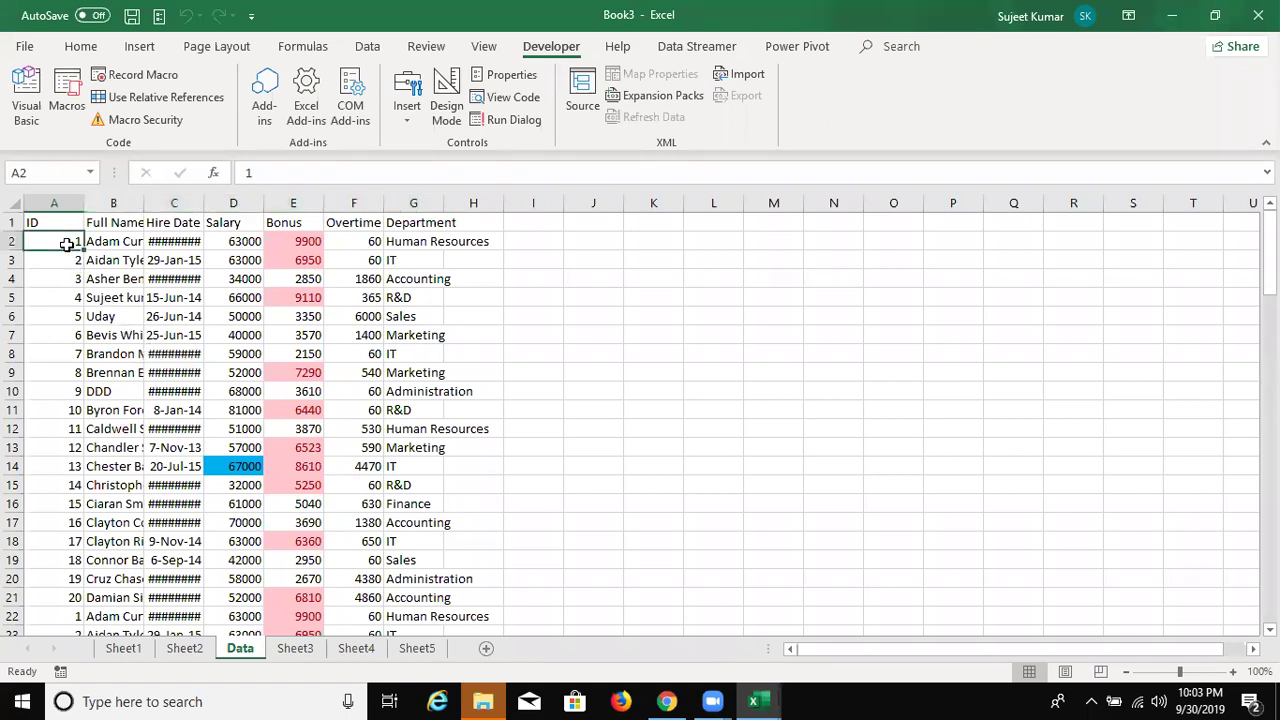
key("ctrl+shift+Right")
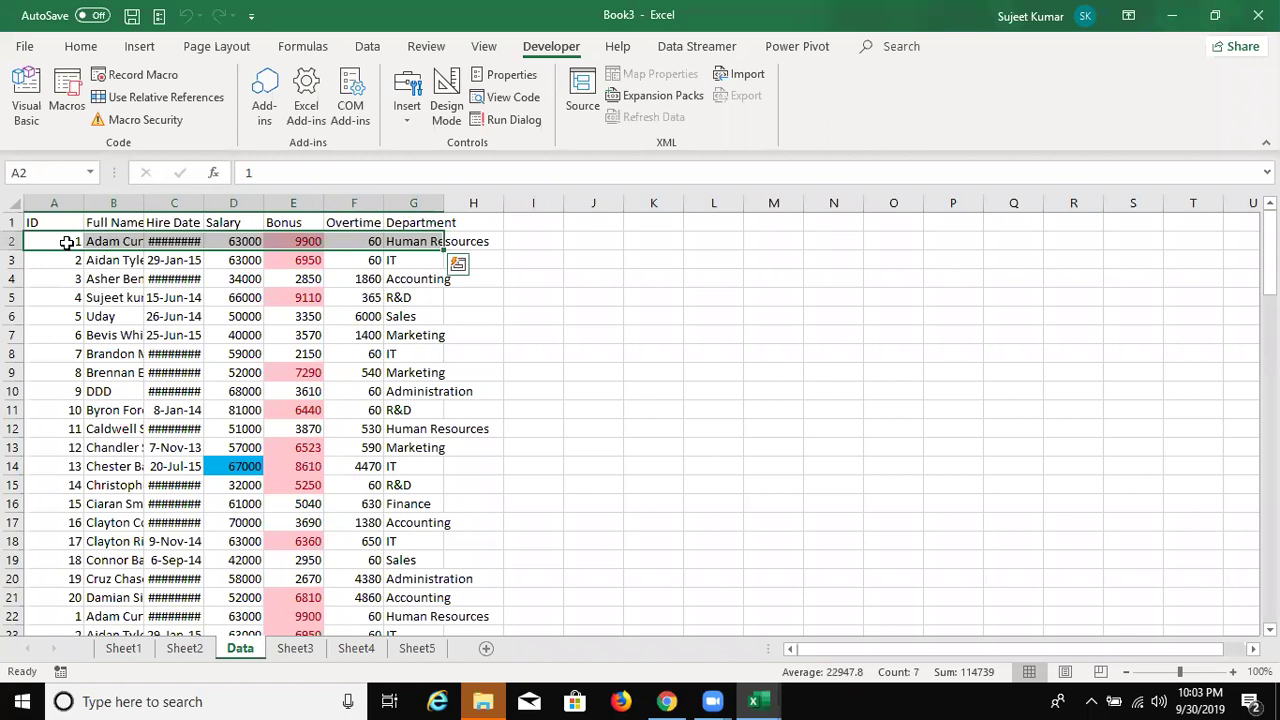
left_click(67, 246)
key("alt+Tab")
key("alt+Tab")
key("Down")
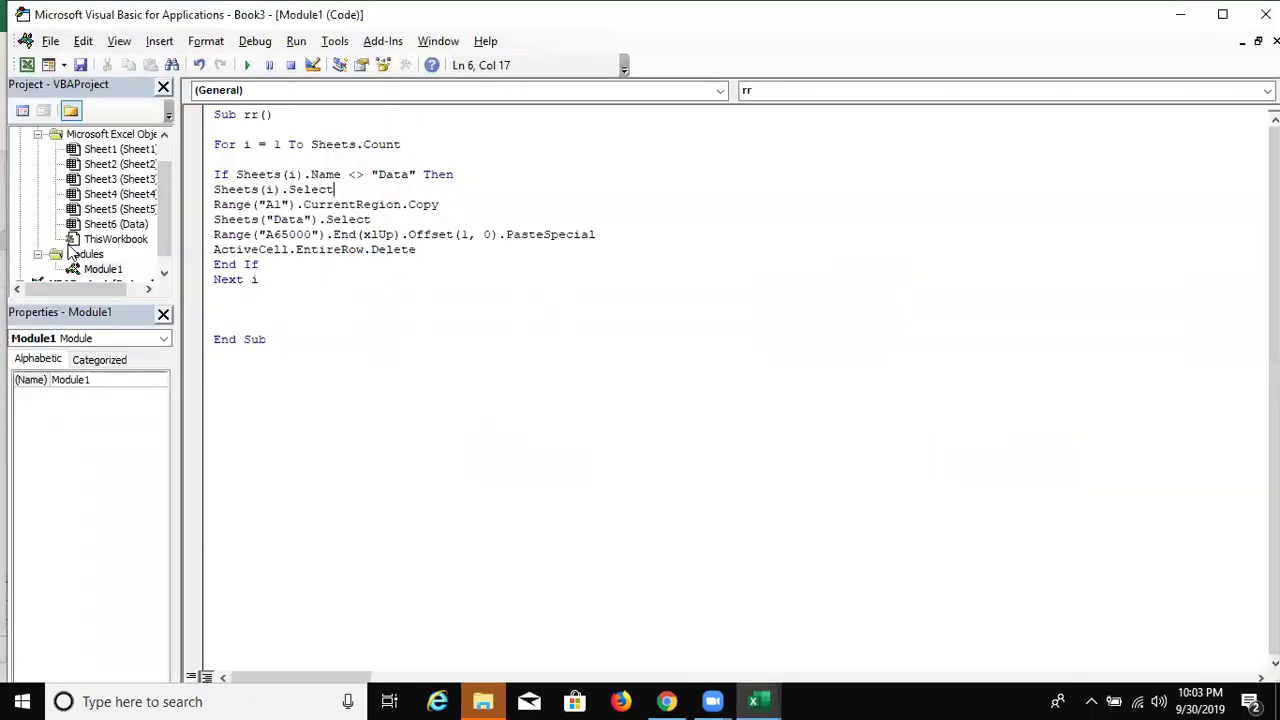
key("Down")
key("Down")
key("Down")
key("Down")
key("Down")
key("Down")
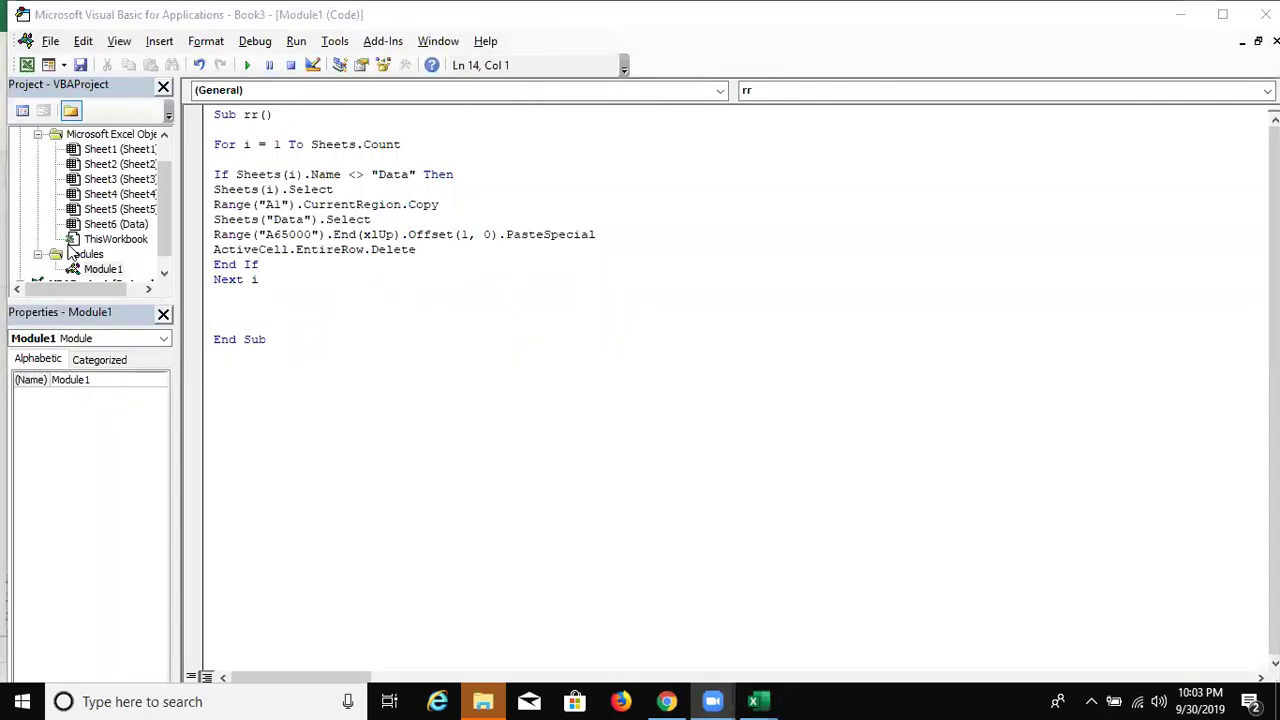
key("alt+Tab")
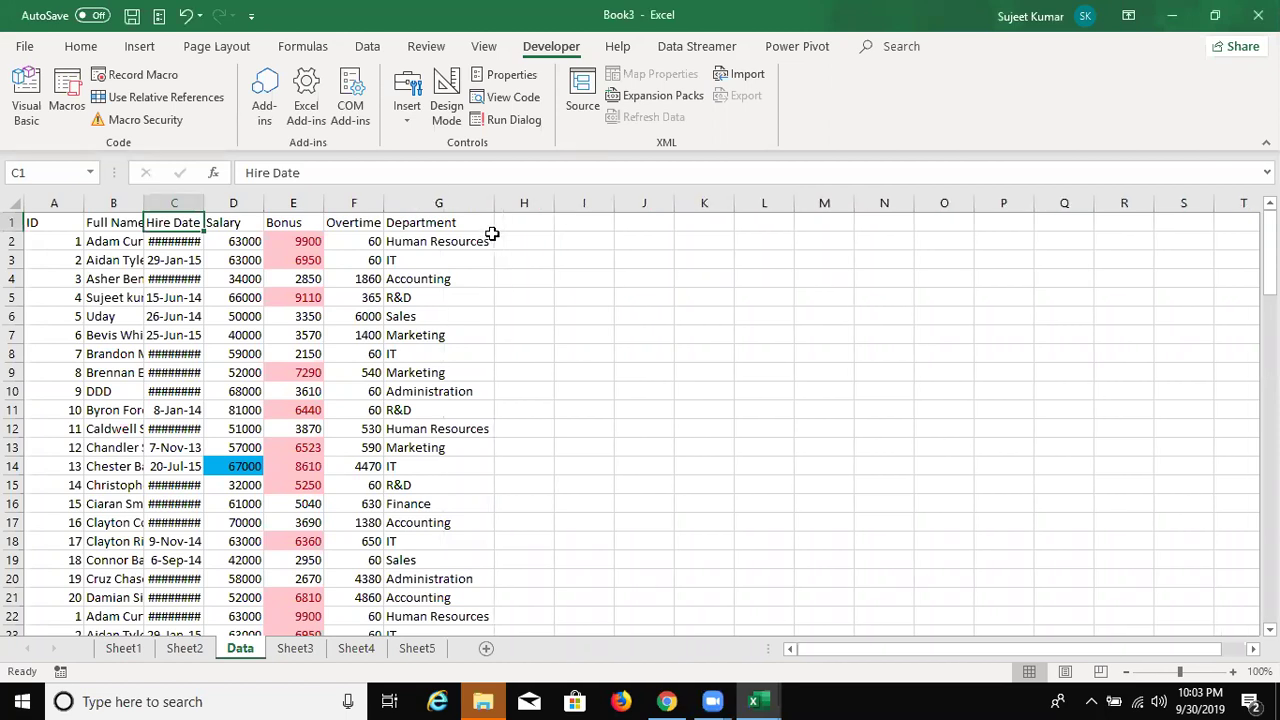
- Bring up the rr code and highlight the Sheets.Count loop limit and the "Data" name check
key("alt+Tab")
key("Left")
key("Left")
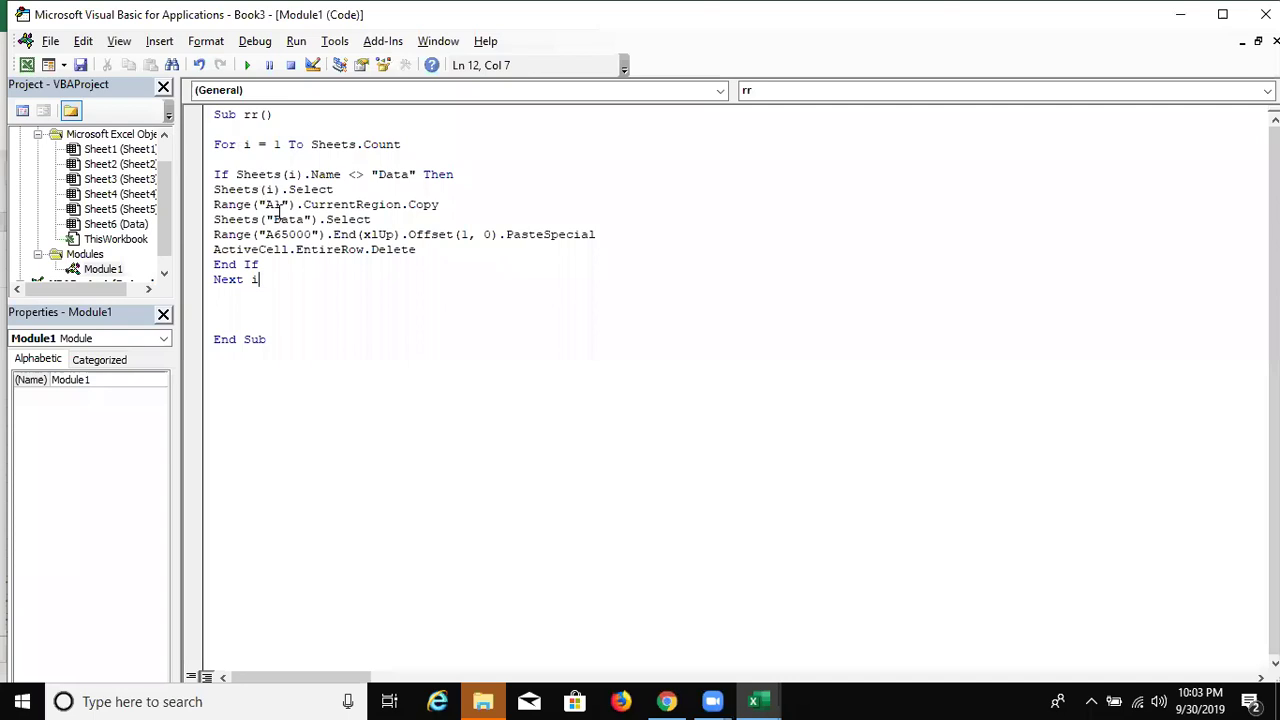
key("alt+Tab")
key("Tab")
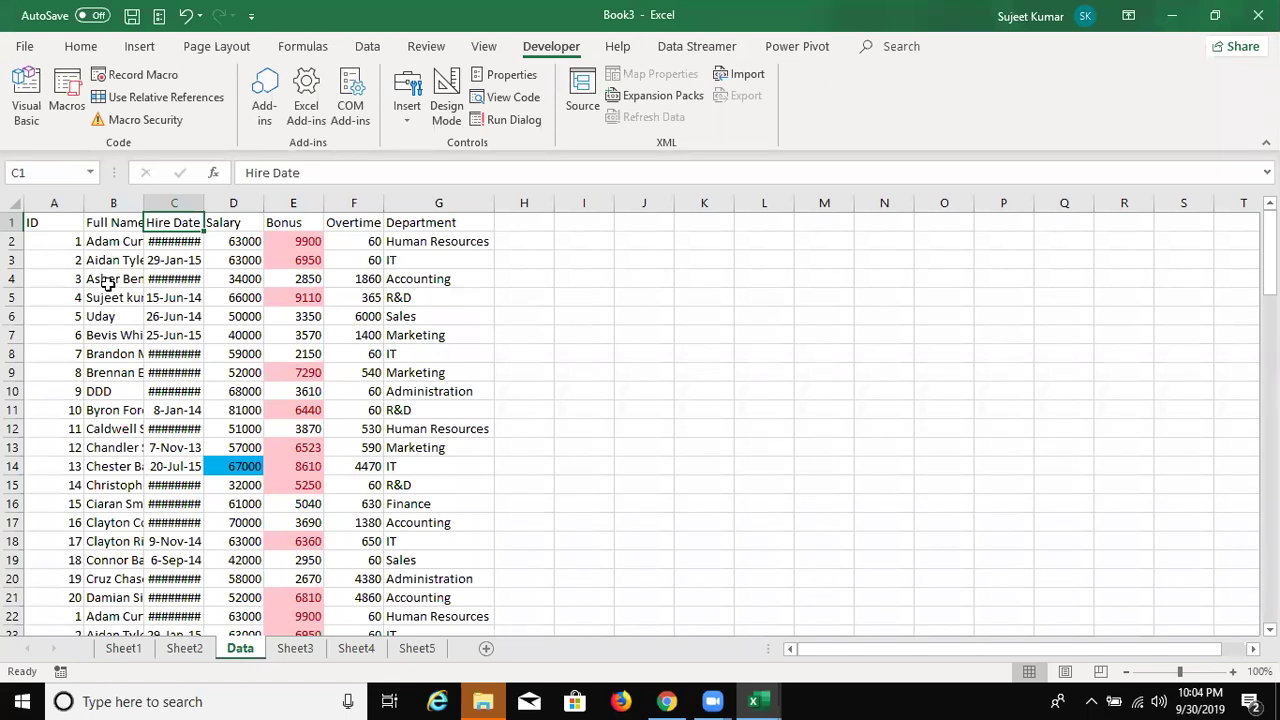
key("alt+Tab")
key("alt+Tab")
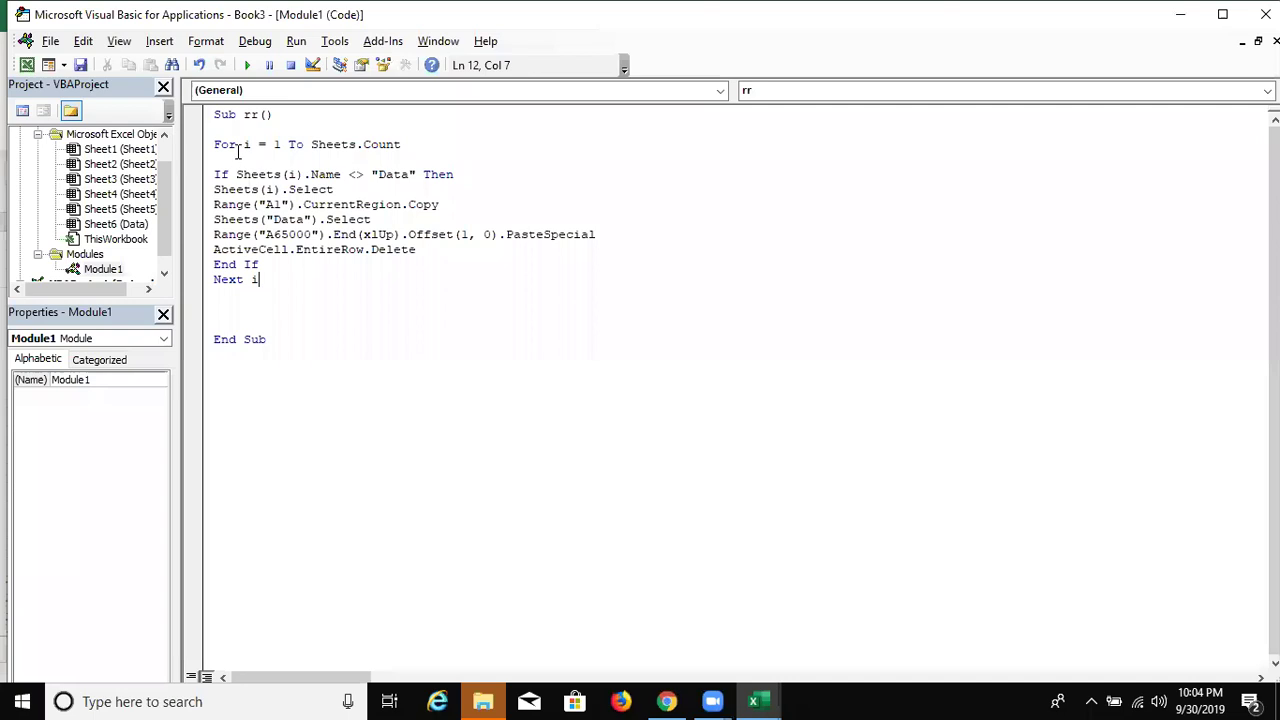
left_click_drag(303, 144, 400, 144)
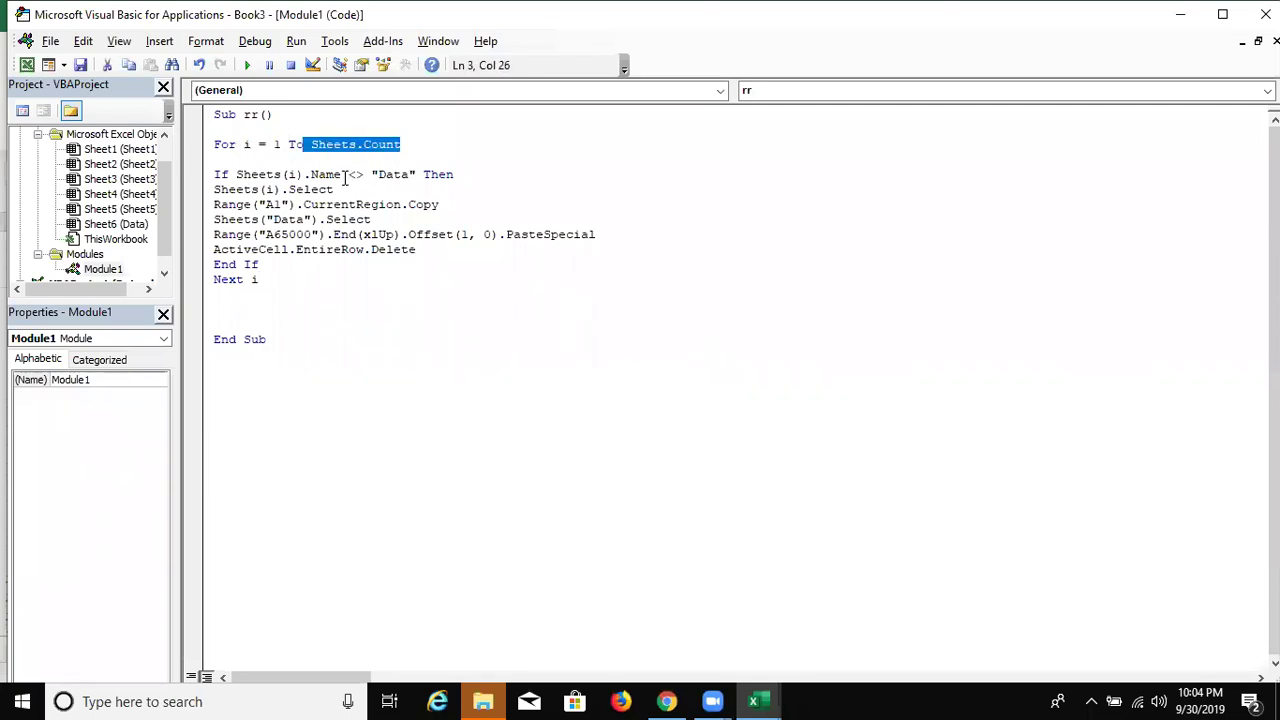
left_click_drag(341, 175, 236, 178)
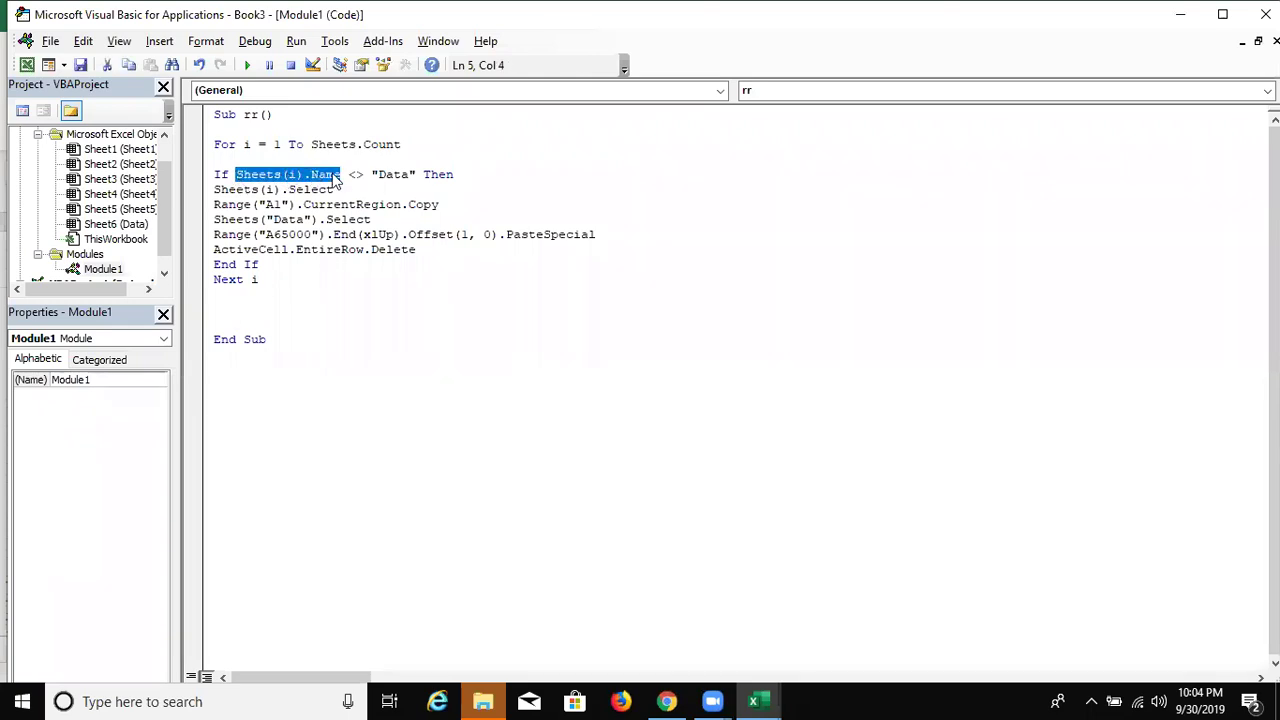
left_click(388, 175)
left_click(394, 175)
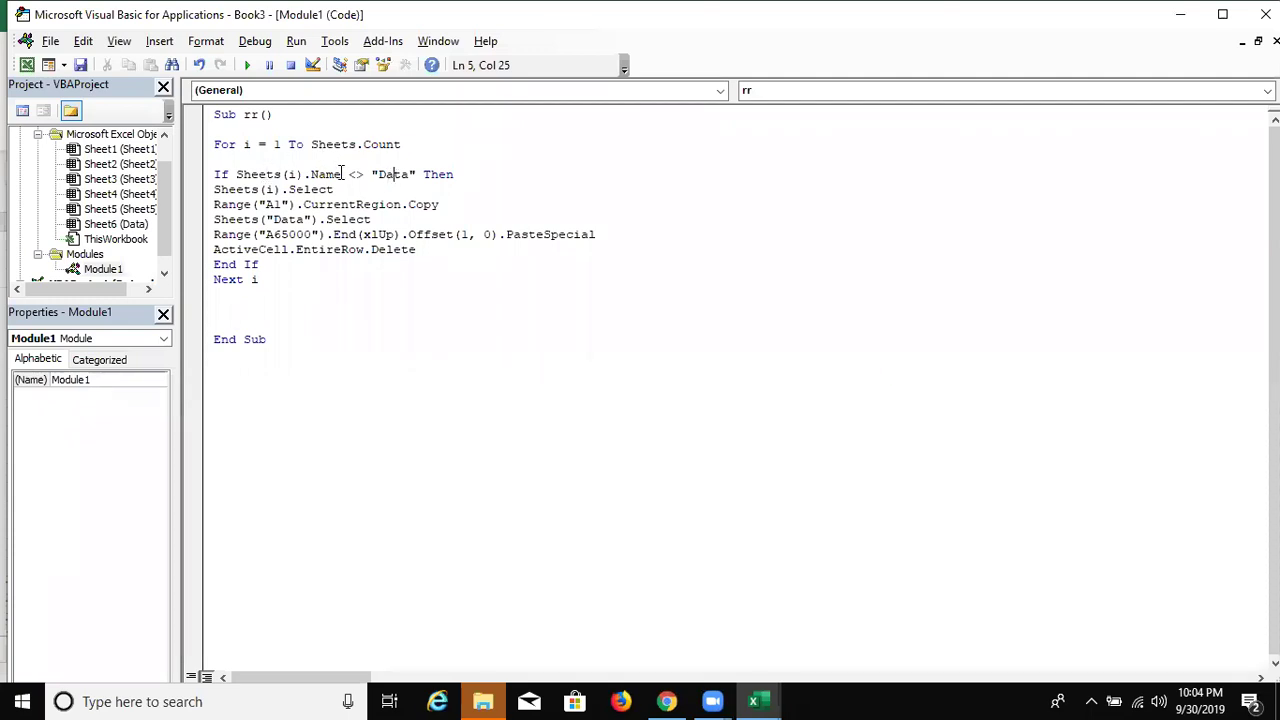
- Highlight the lines that copy each sheet's table, switch to Data, paste below the last row and delete the row
mouse_move(344, 174)
left_mouse_down()
mouse_move(409, 189)
mouse_move(275, 189)
left_mouse_up()
left_click(400, 204)
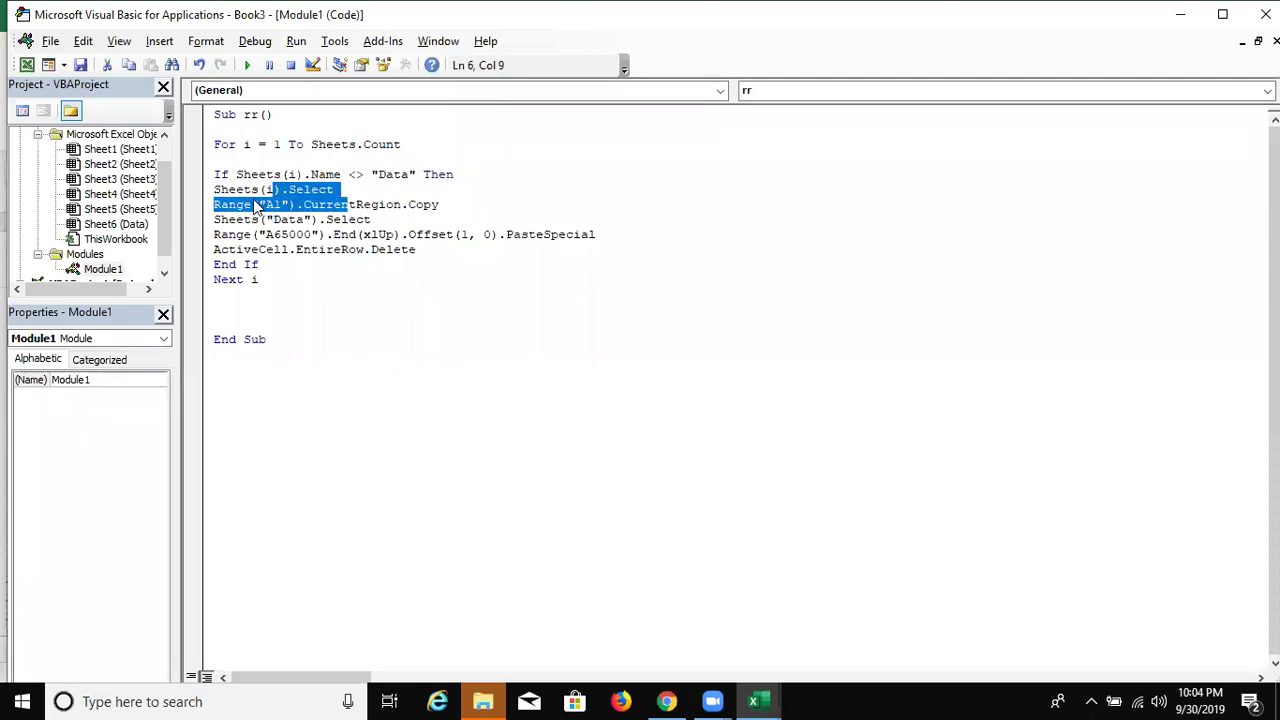
double_click(250, 204)
double_click(250, 219)
left_click(256, 219)
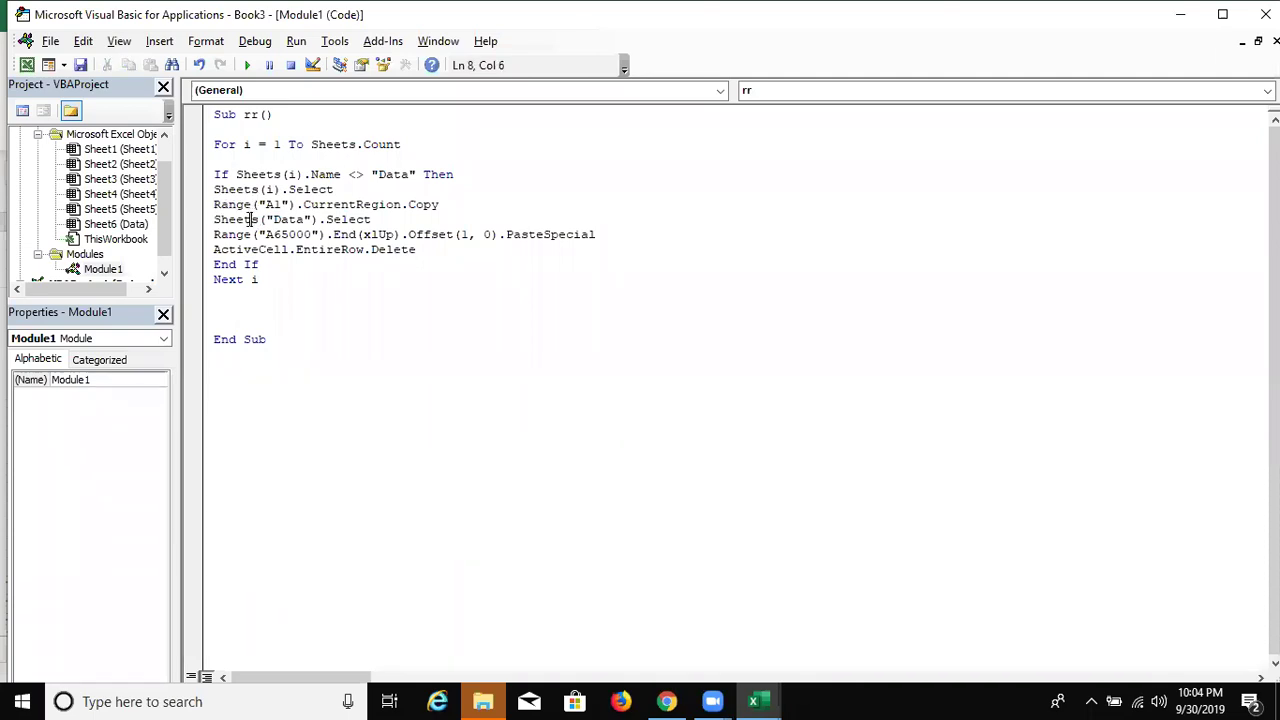
double_click(246, 234)
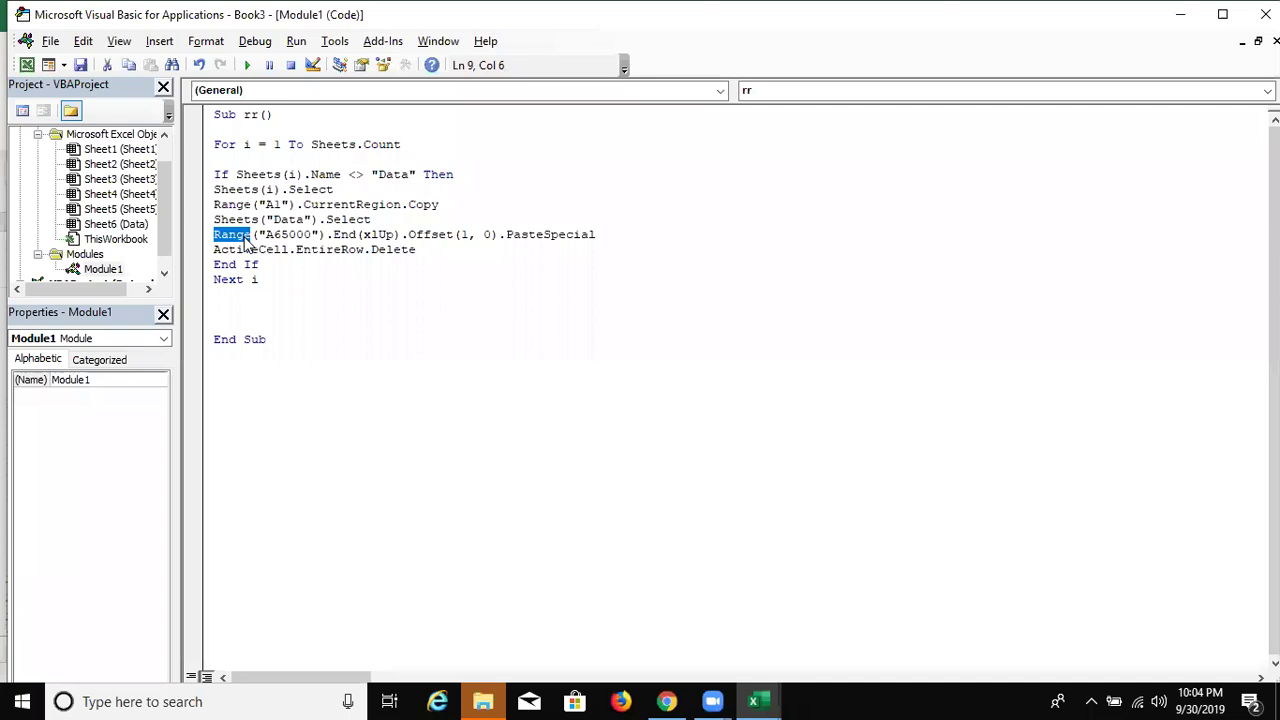
left_click_drag(418, 250, 213, 245)
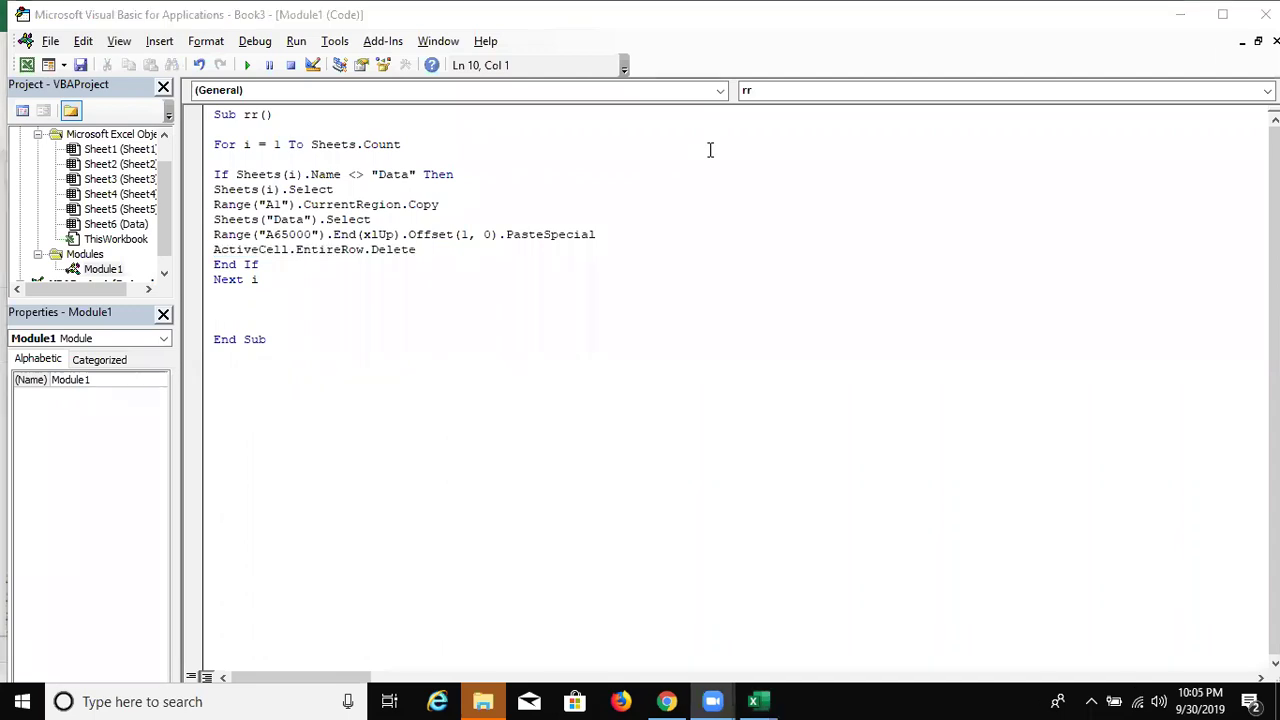
- Enter the header Sheets_Name in cell H1 of the Data sheet
left_click(608, 205)
key("alt+Tab")
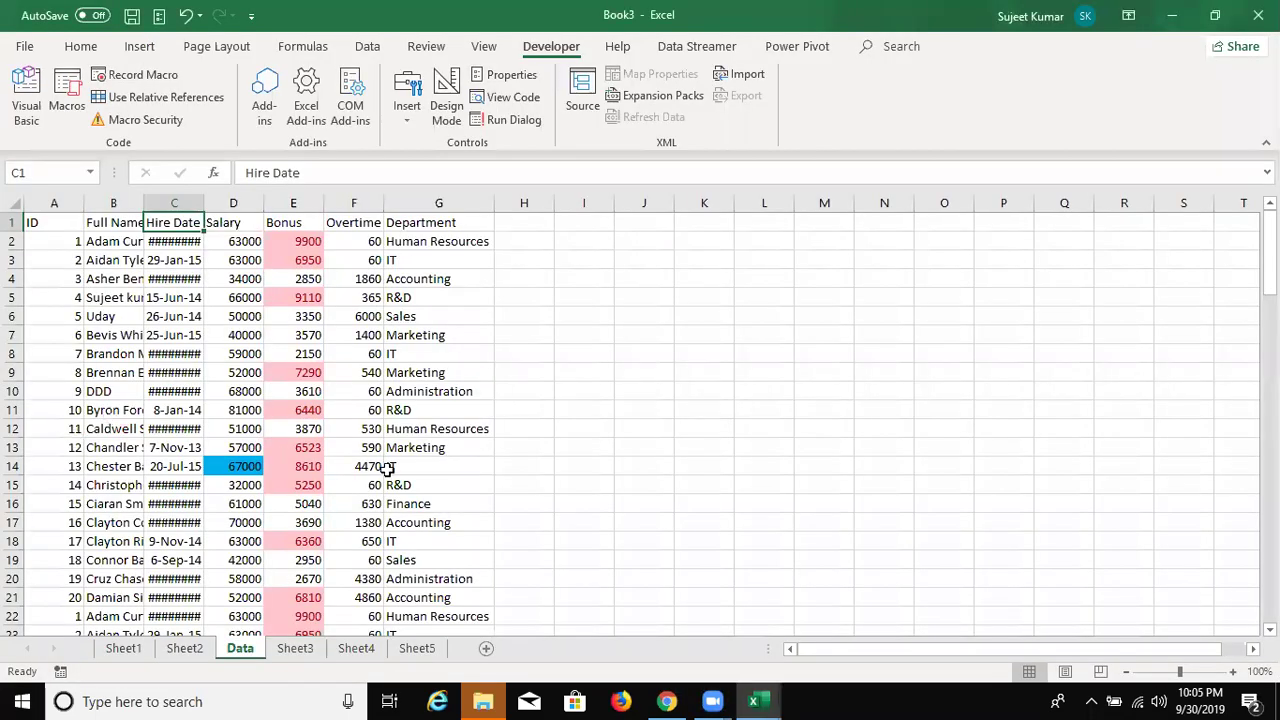
scroll(395, 467, "down", 3)
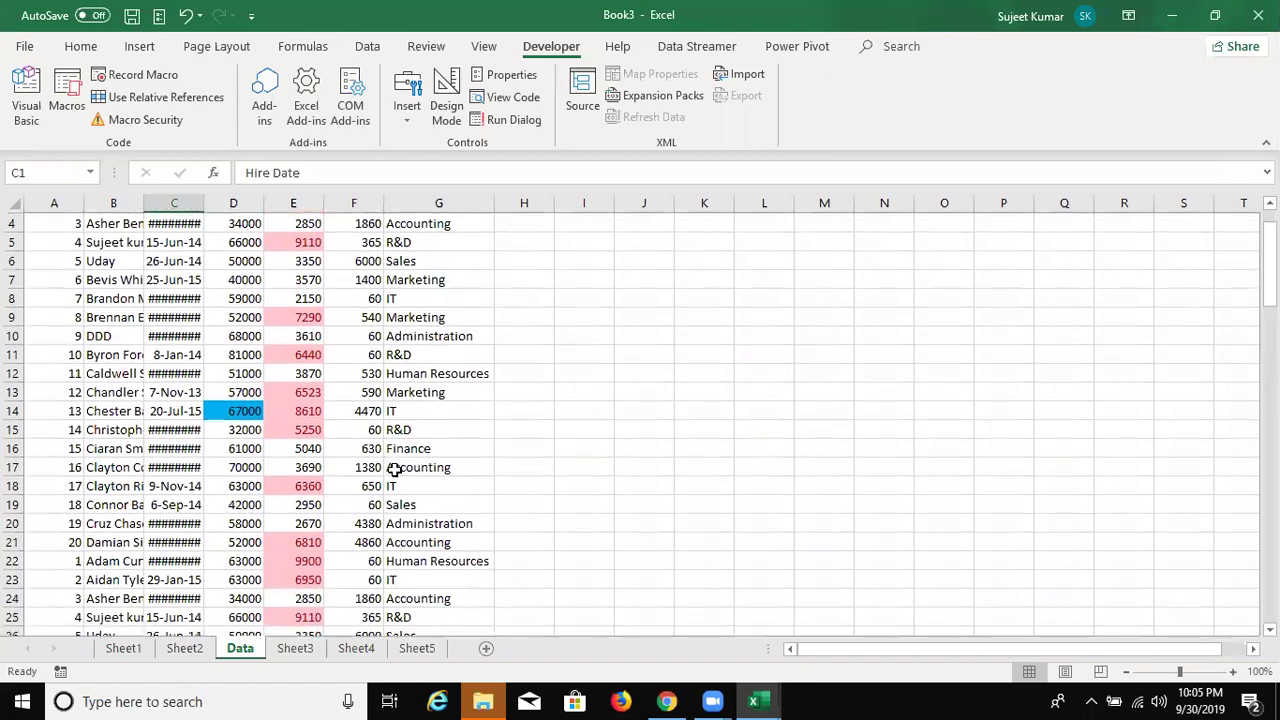
scroll(395, 467, "down", 1)
scroll(395, 467, "down", 2)
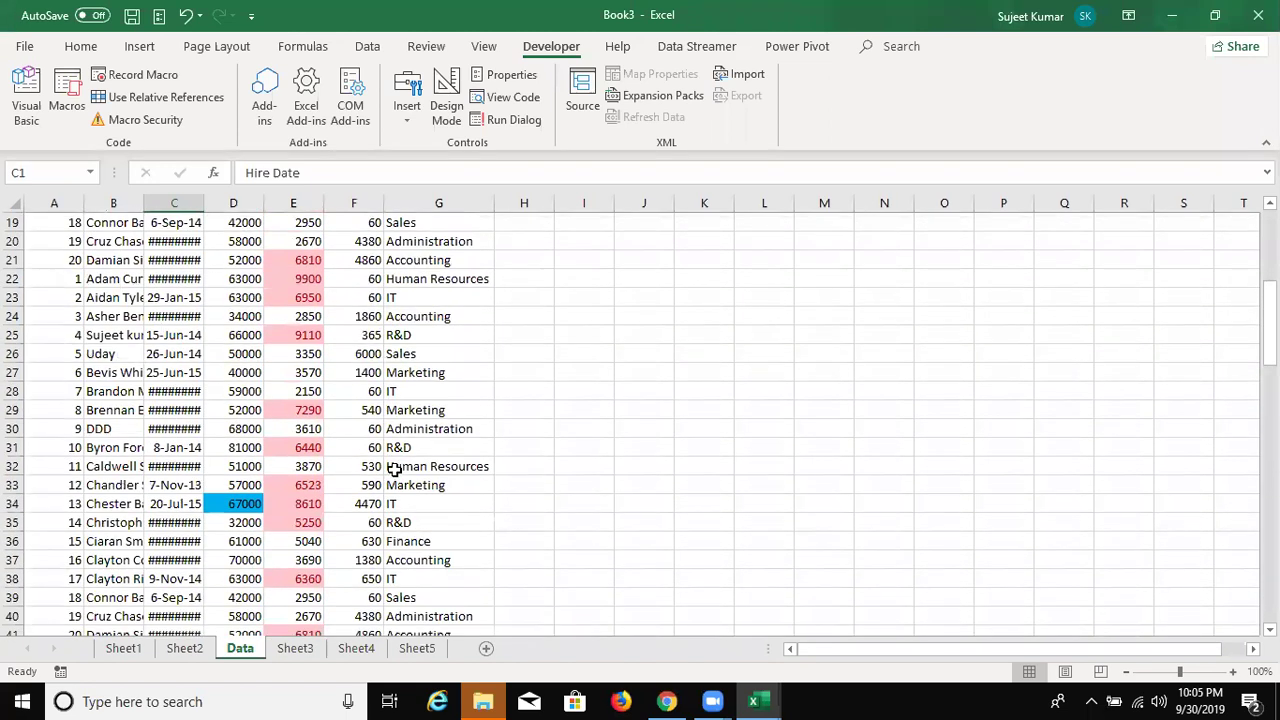
scroll(395, 467, "up", 6)
left_click(540, 230)
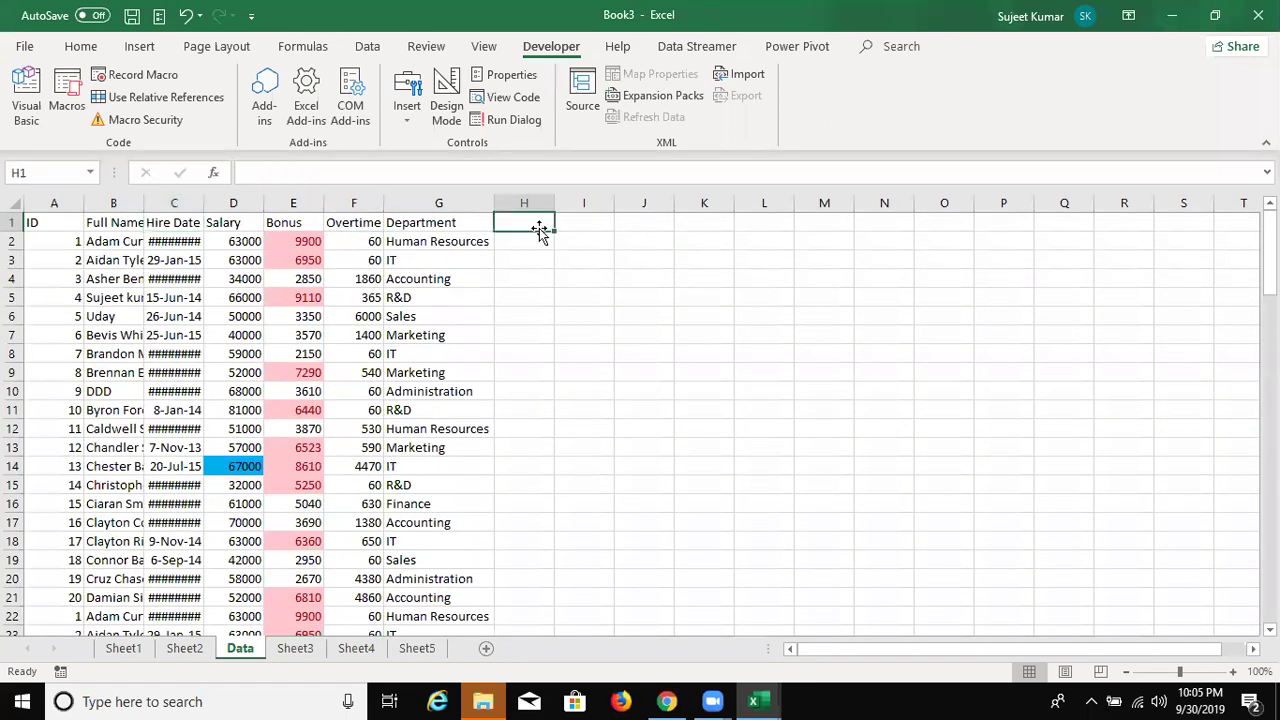
type("Sheets ")
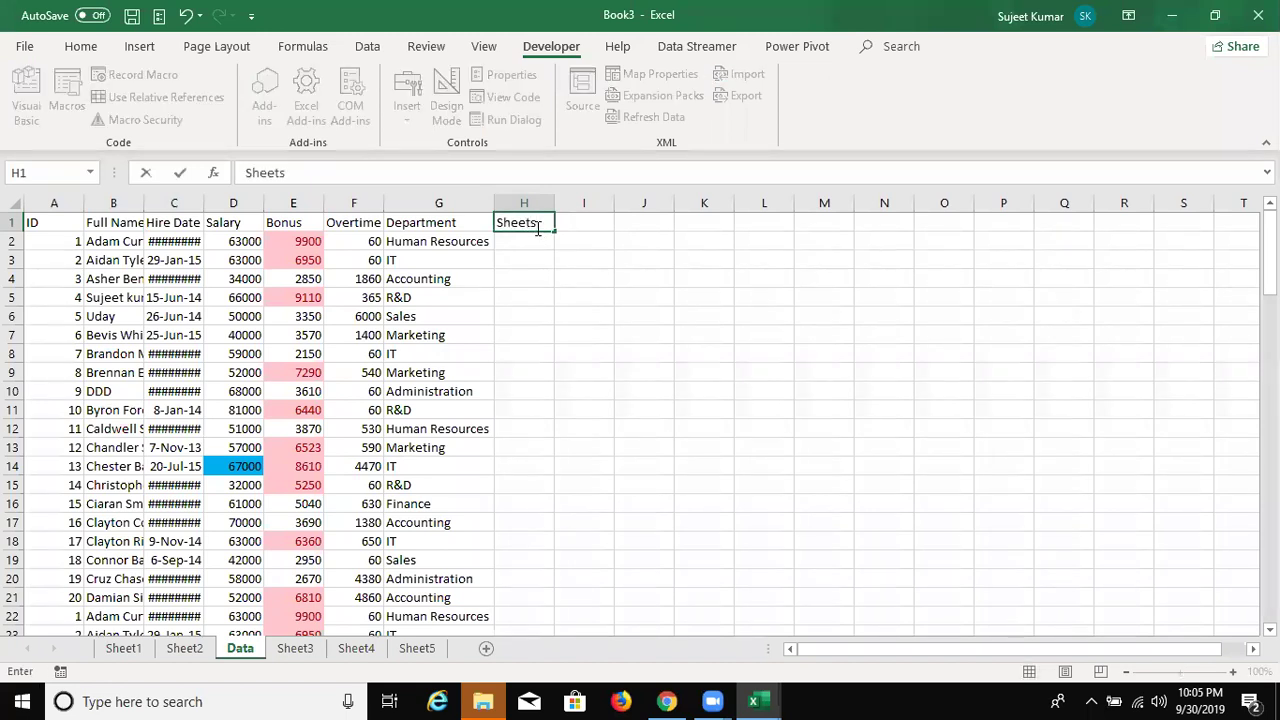
type("Name")
key("Return")
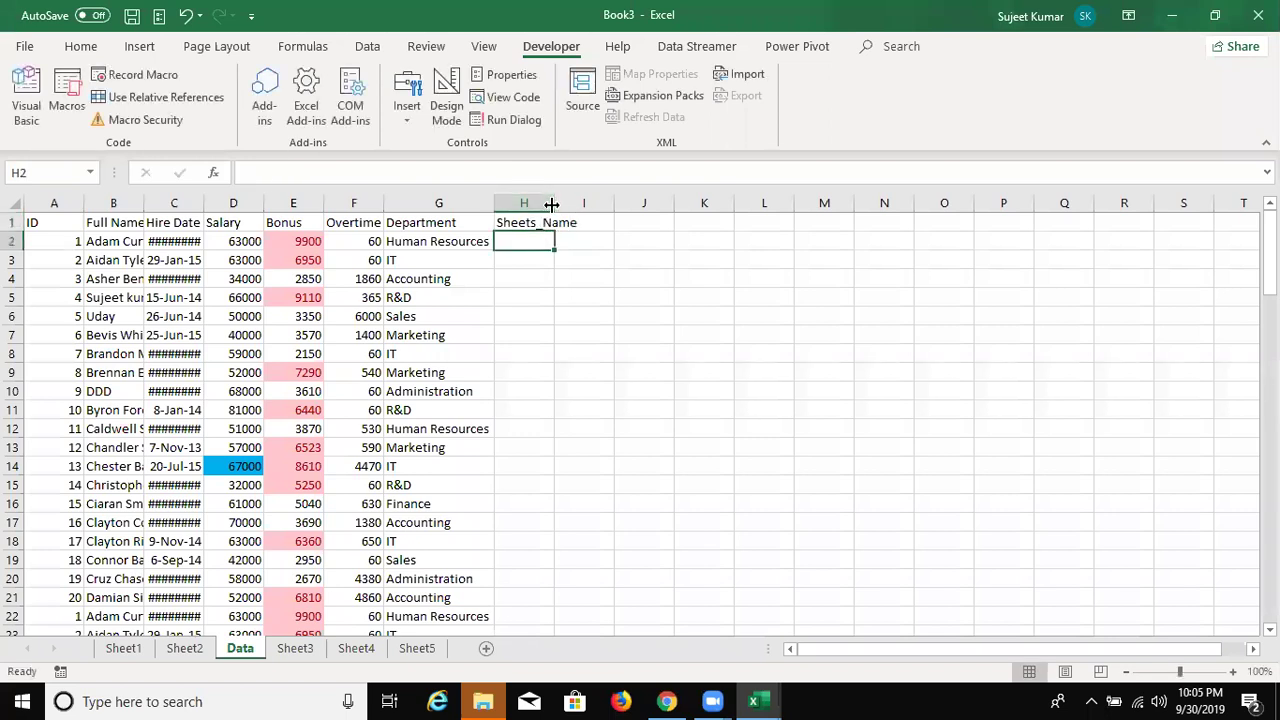
- Autofit column H and fill 'Sheet1' down H2:H21
double_click(552, 206)
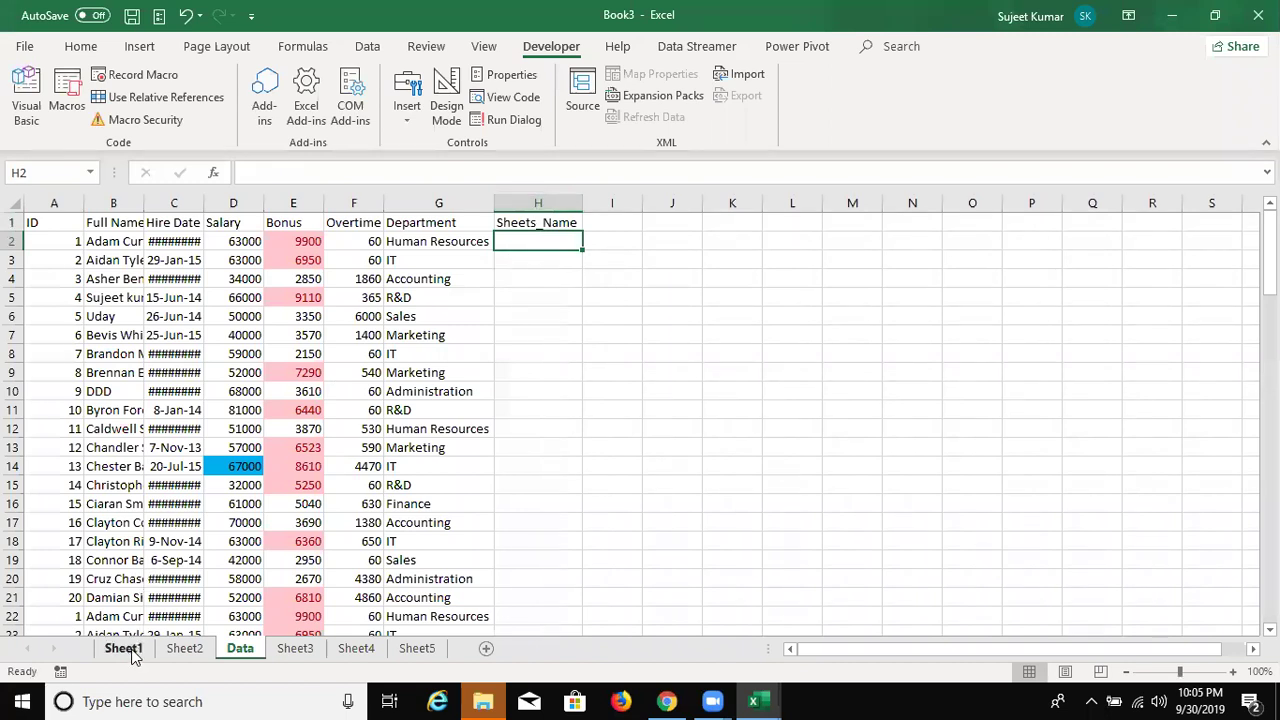
type("Sheet1")
key("ctrl+Return")
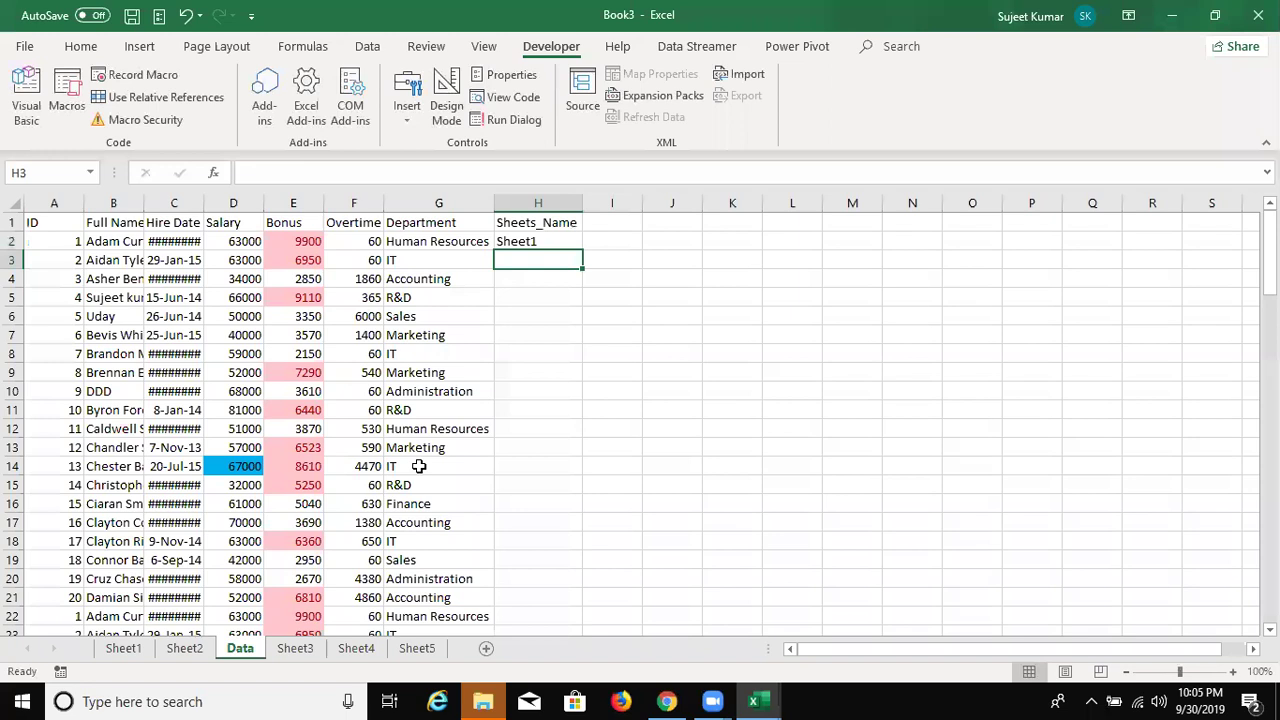
key("shift+Down")
key("shift+Down")
key("shift+Down")
key("shift+Down")
key("shift+Down")
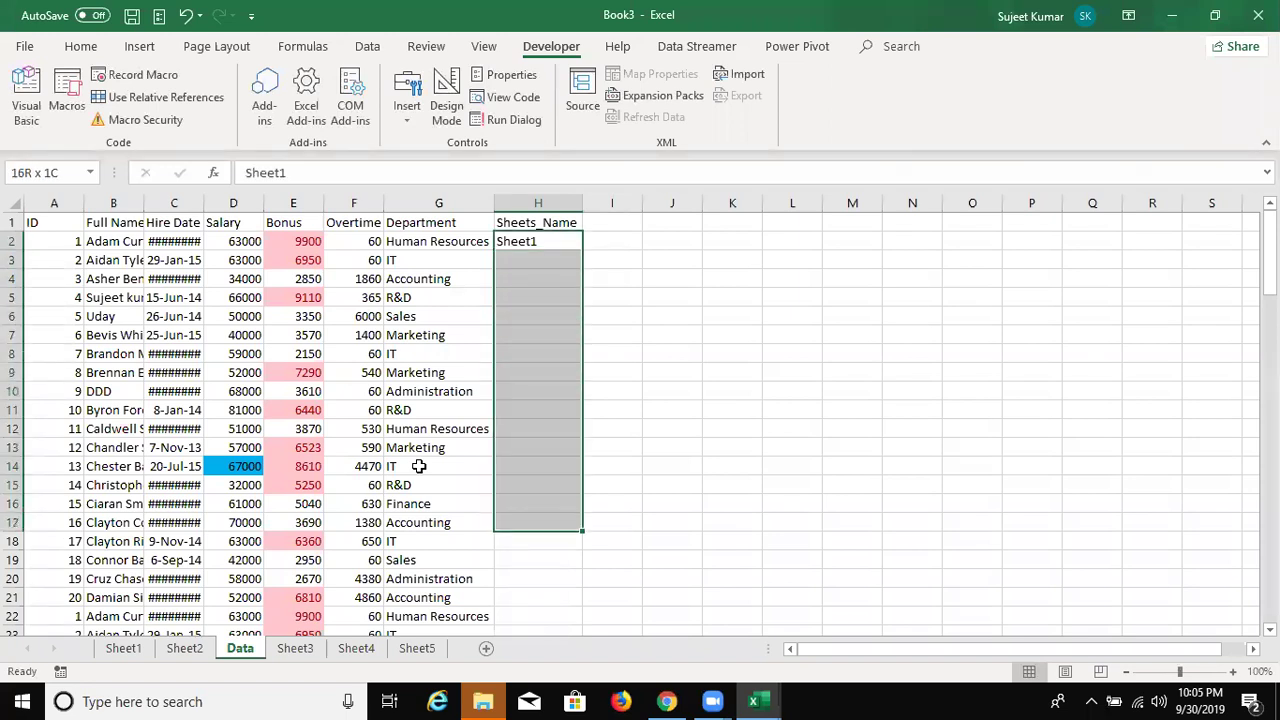
key("shift+Down")
key("shift+Down")
key("shift+Down")
key("shift+Down")
key("ctrl+e")
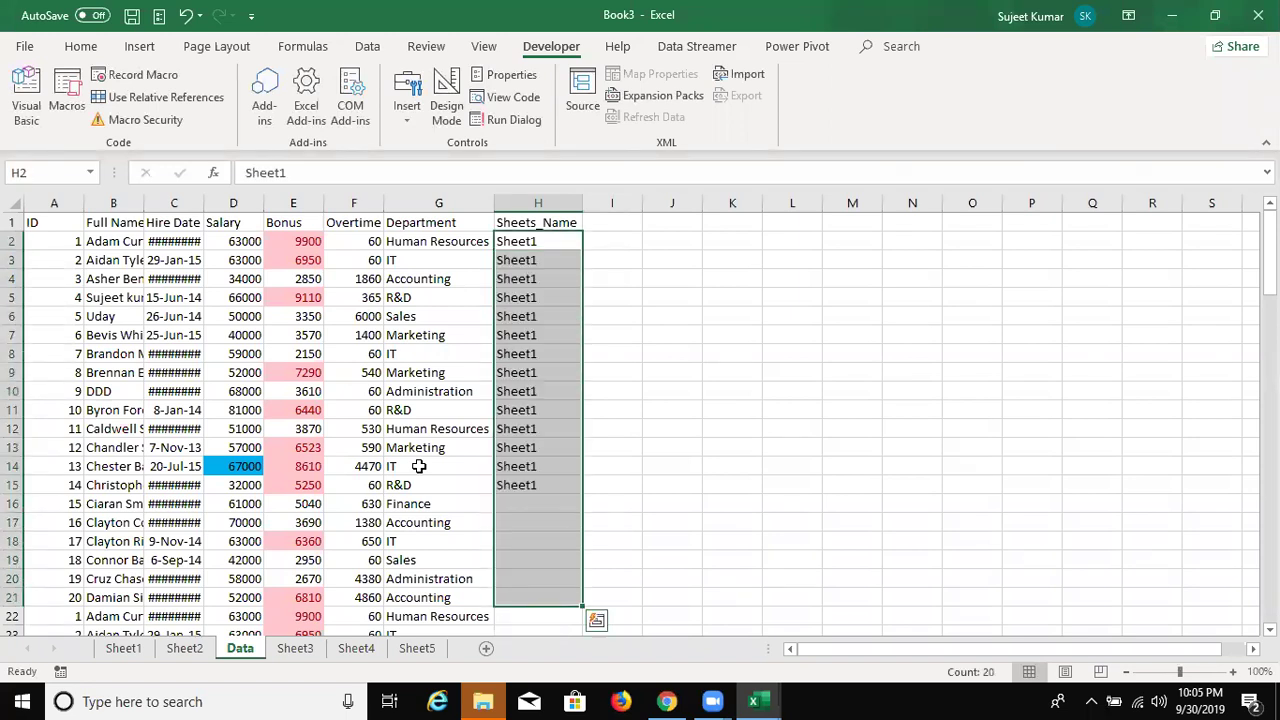
- Enter 'Sheet2' in H22 and fill it down through H41
key("Down")
key("Down")
key("Down")
key("ctrl+Down")
key("Down")
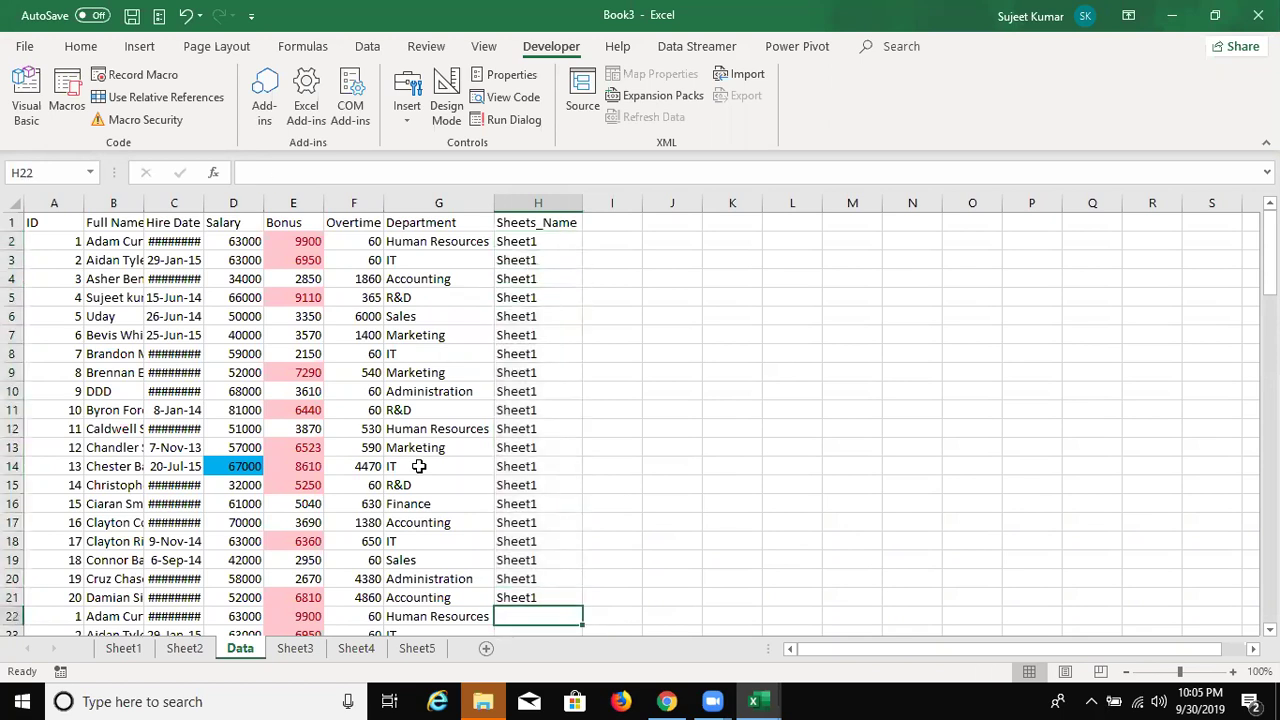
type("Sheet1")
key("BackSpace")
type("2")
key("ctrl+Return")
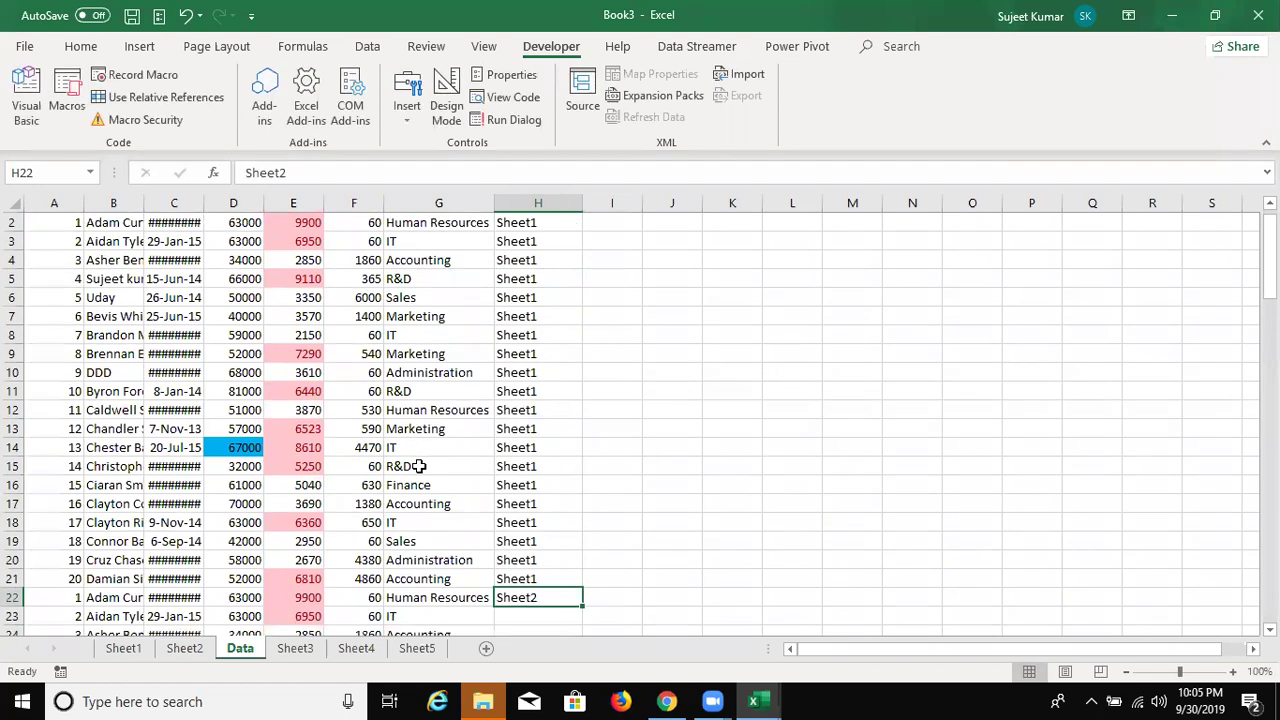
key("shift+Down")
key("shift+Down")
key("shift+Down")
key("shift+Down")
key("shift+Down")
key("shift+Down")
key("shift+Down")
key("shift+Down")
key("shift+Down")
key("shift+Down")
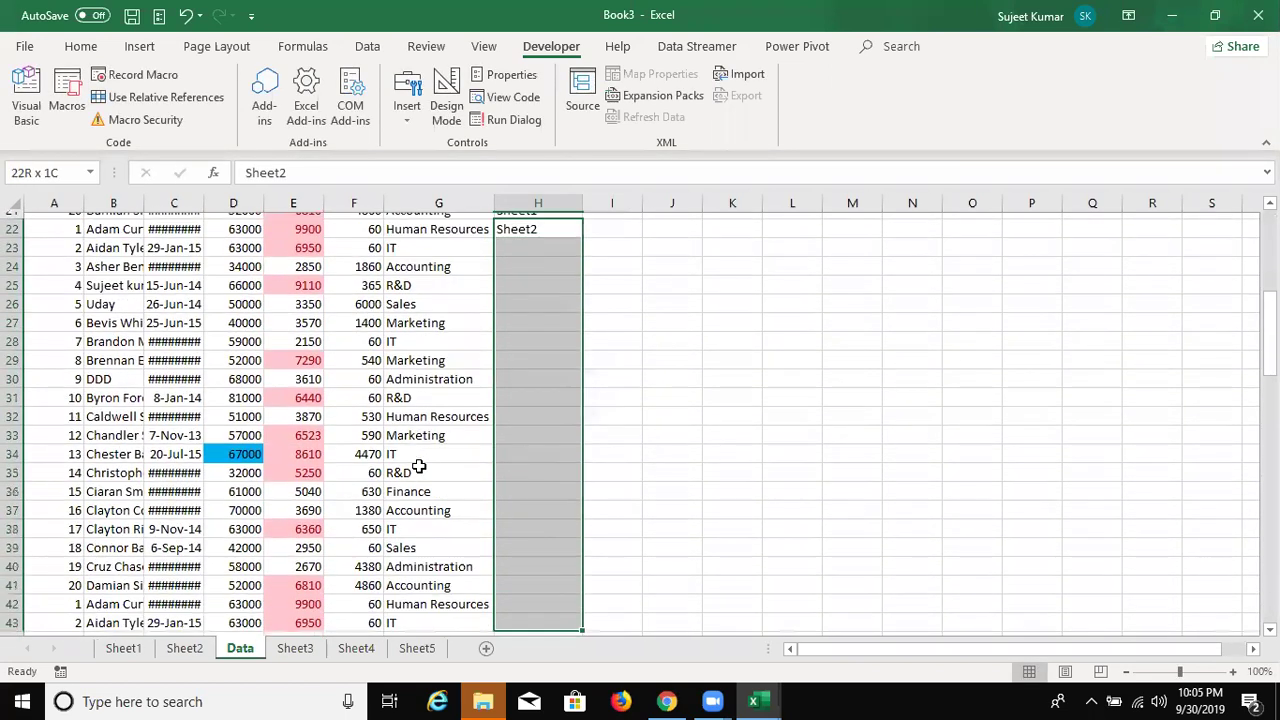
key("shift+Down")
key("shift+Up")
key("shift+Up")
key("shift+Up")
key("ctrl+d")
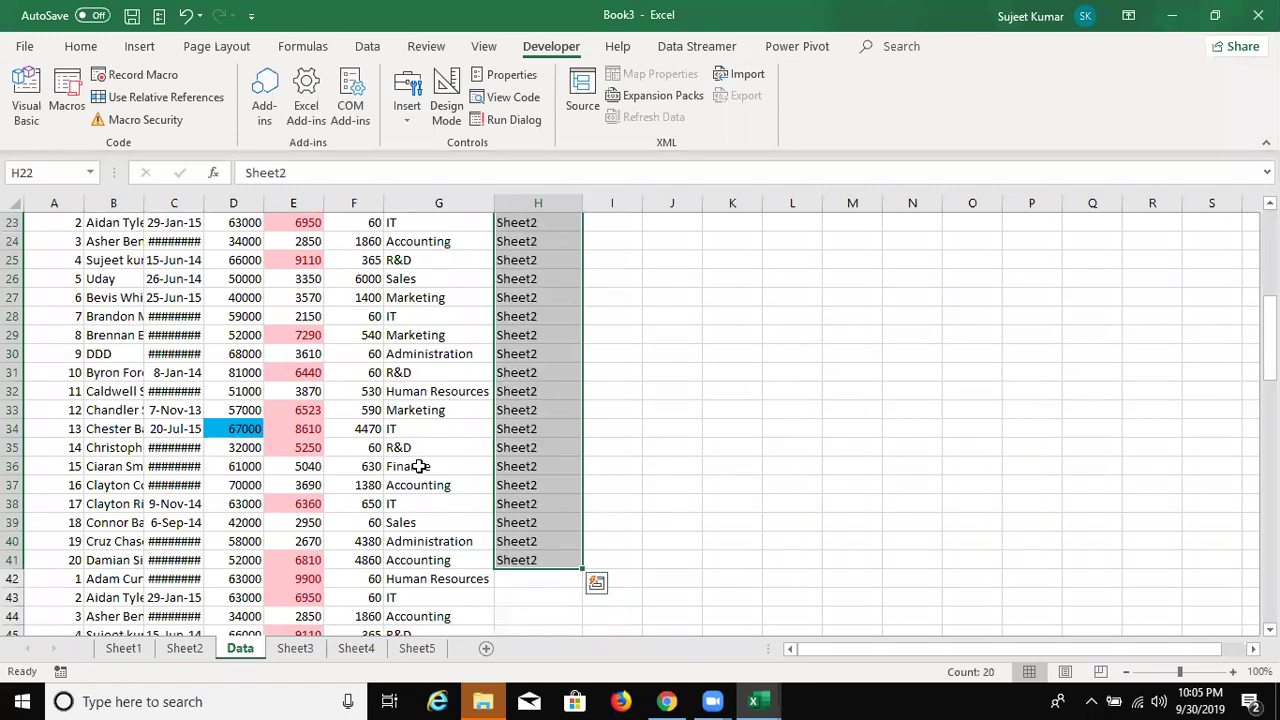
- Return to the top and select the Sheet1 tags to check their row count
key("ctrl+Up")
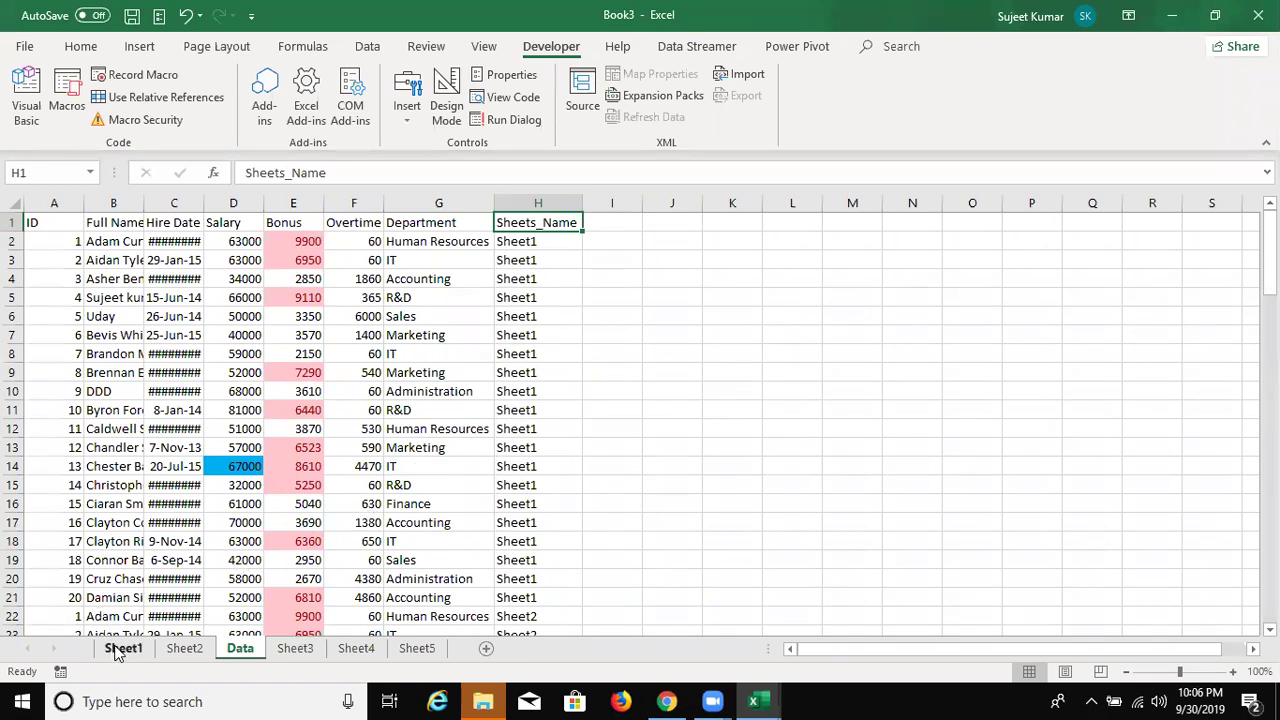
left_click(523, 246)
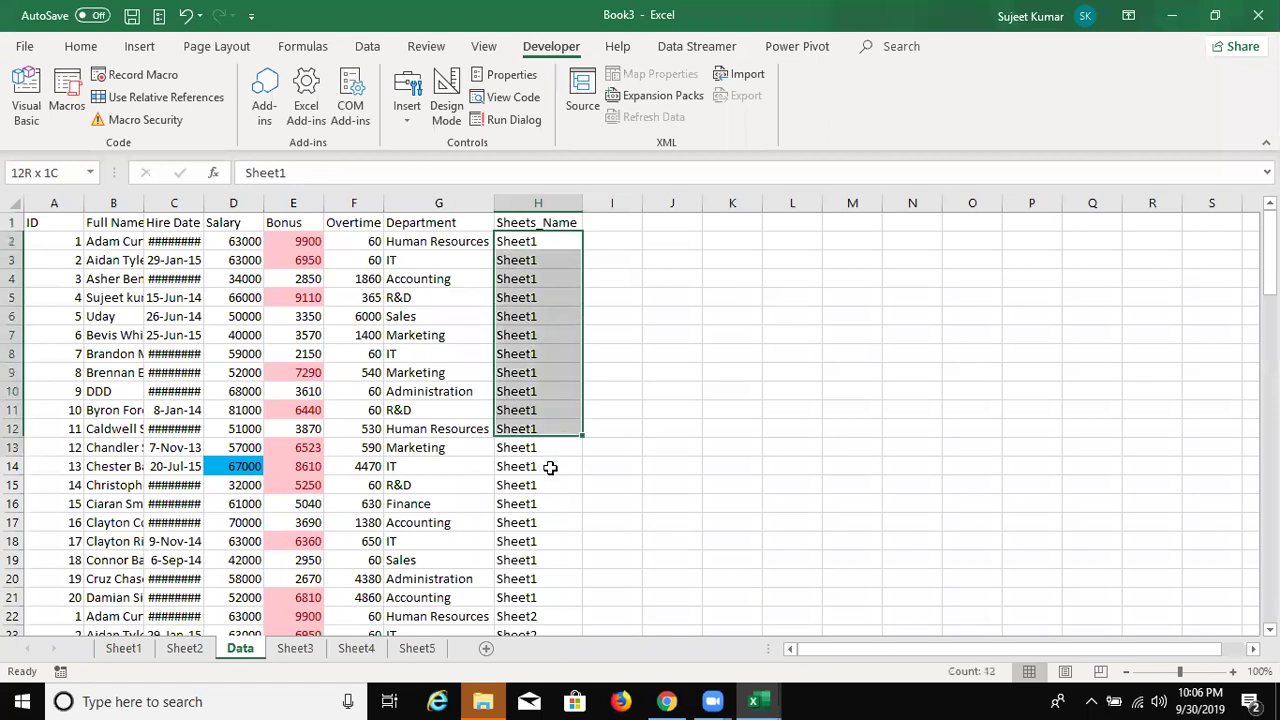
left_click_drag(540, 342, 542, 460)
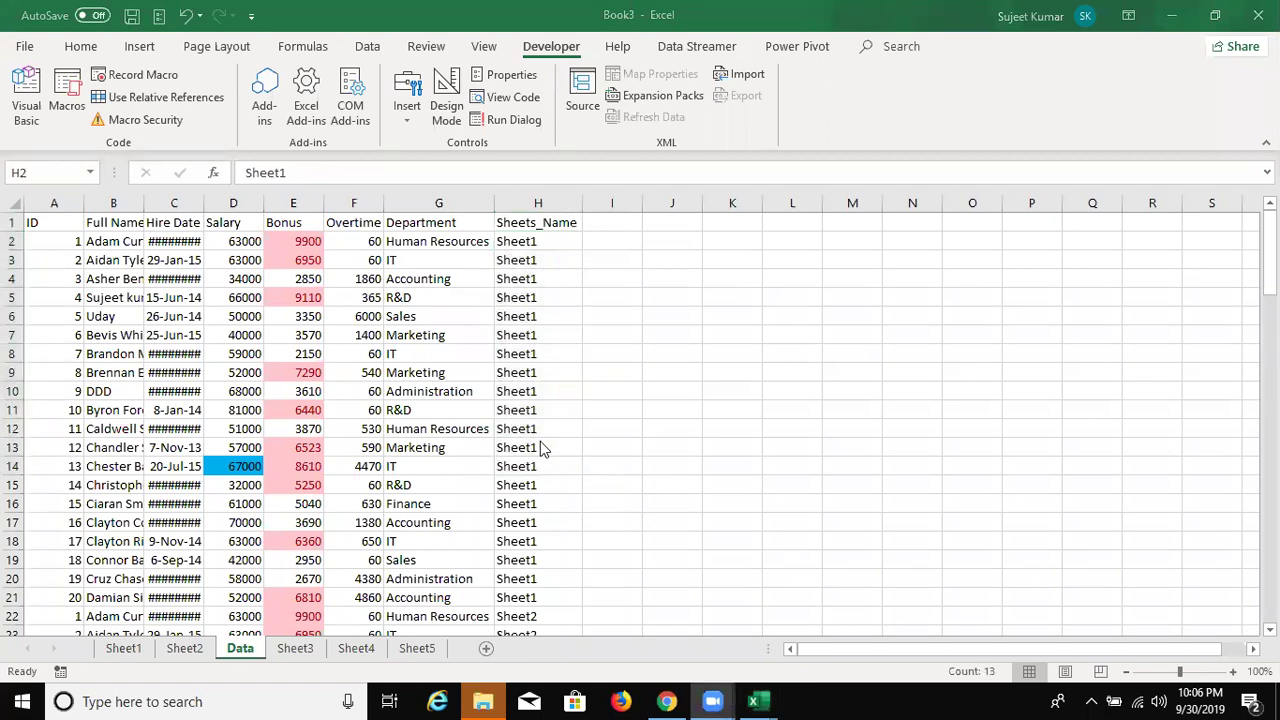
key("alt+Tab")
key("alt+Tab")
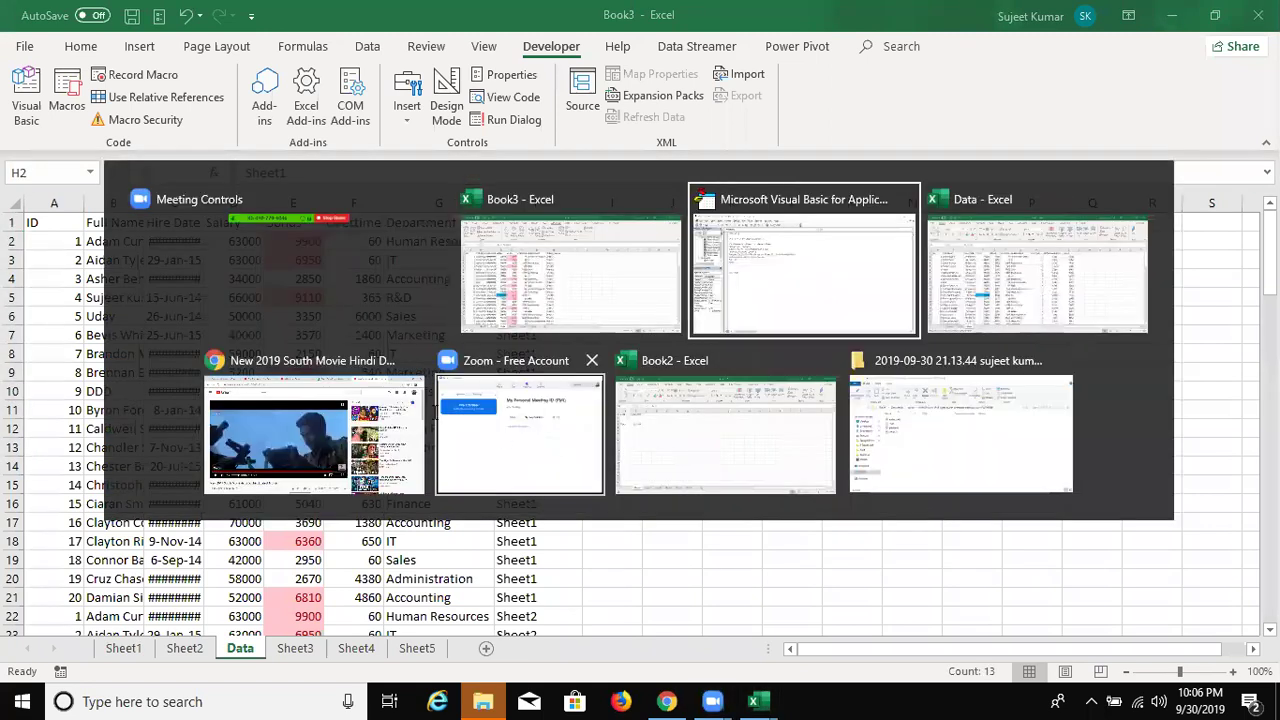